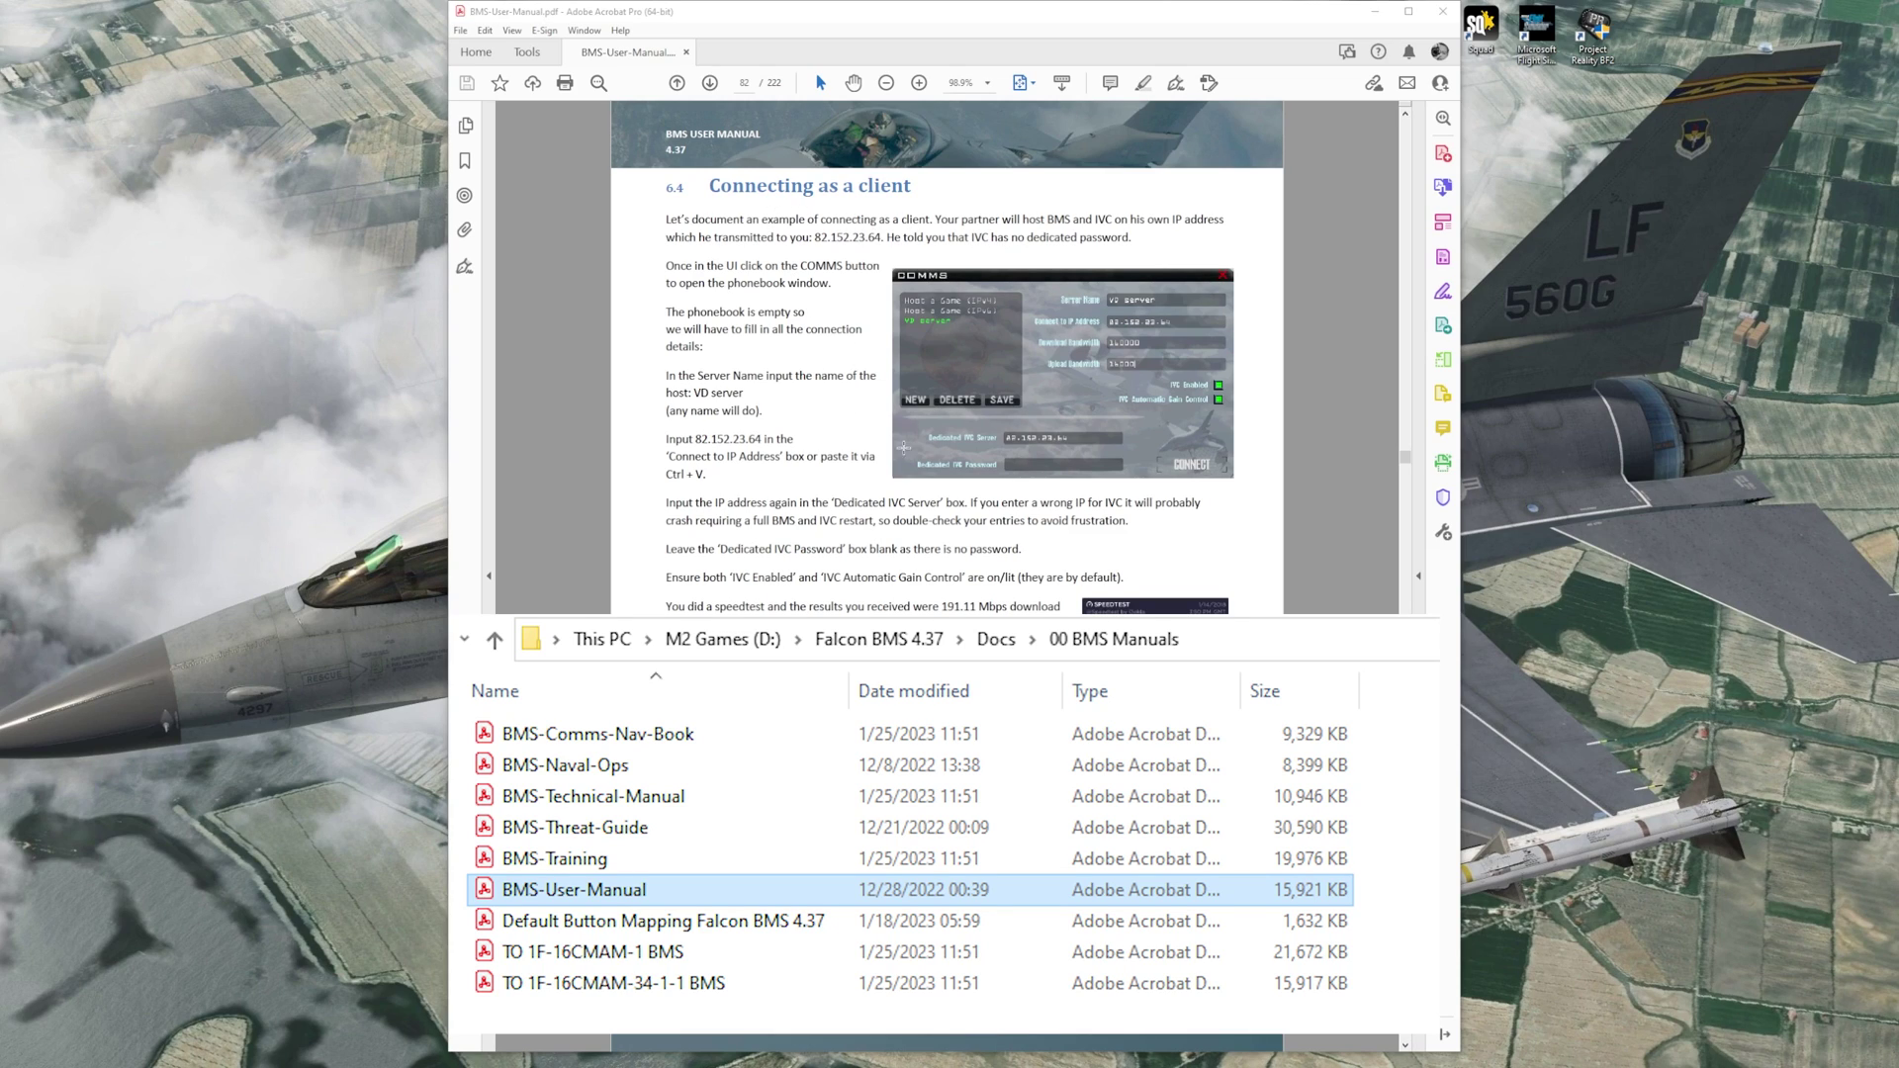
Step: Scroll the BMS User Manual from the client-connection pages to the Hosting a session section
scroll(860, 188, "down", 3)
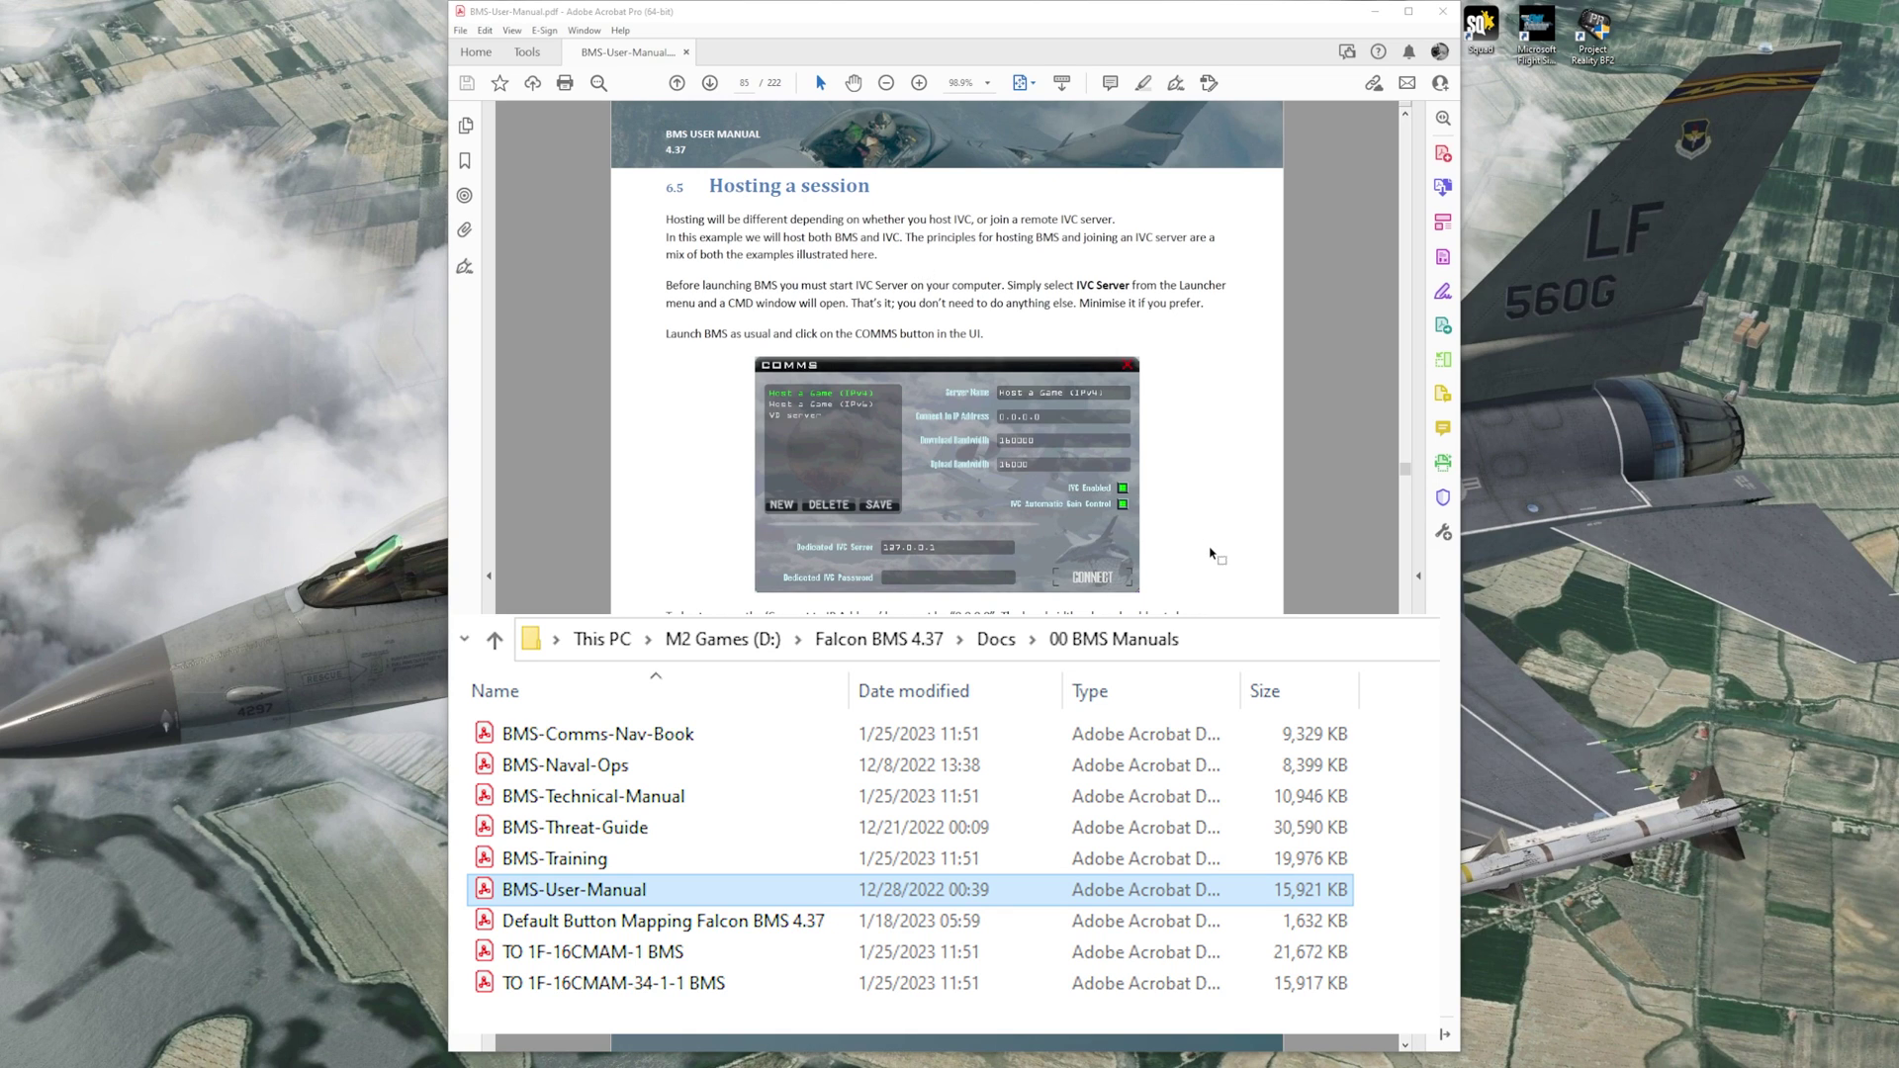
scroll(1212, 554, "up", 1)
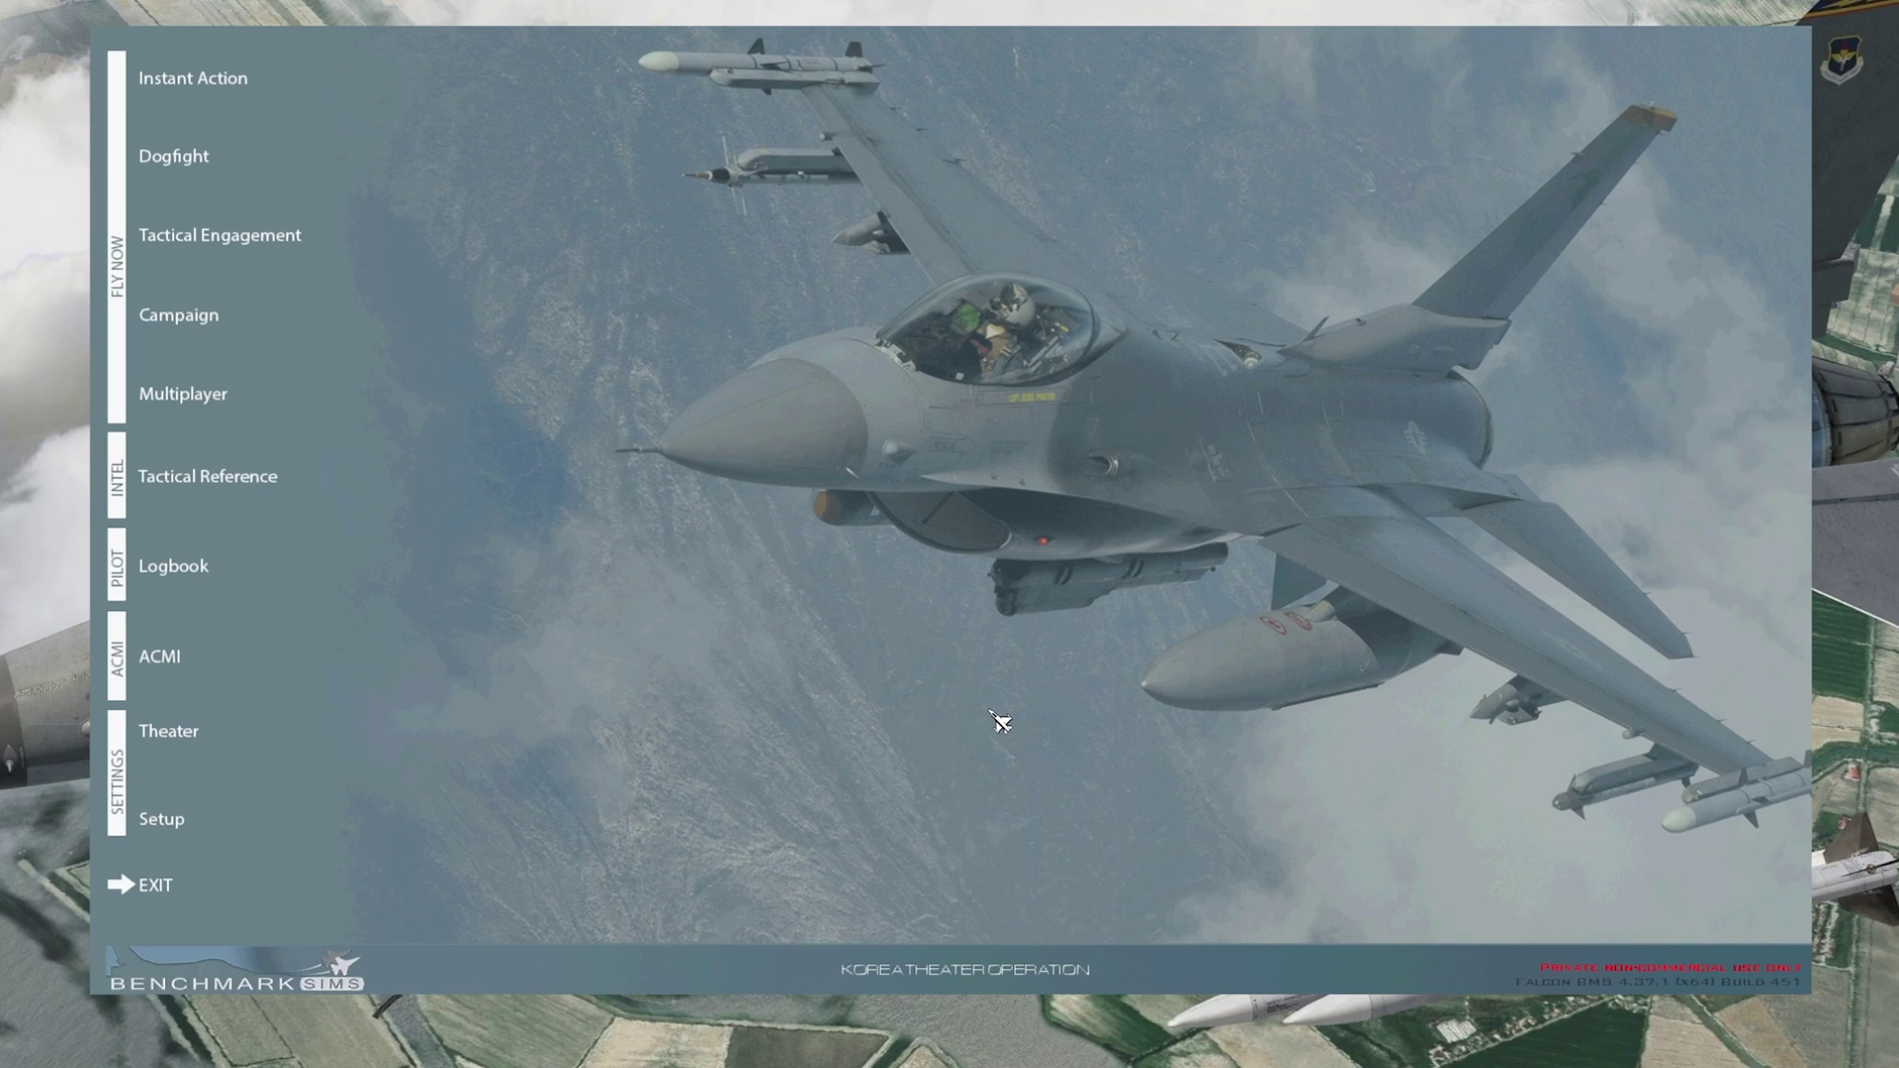
Step: Add a new Multiplayer phonebook entry named Server with address 1234, then select its bandwidth fields
left_click(208, 411)
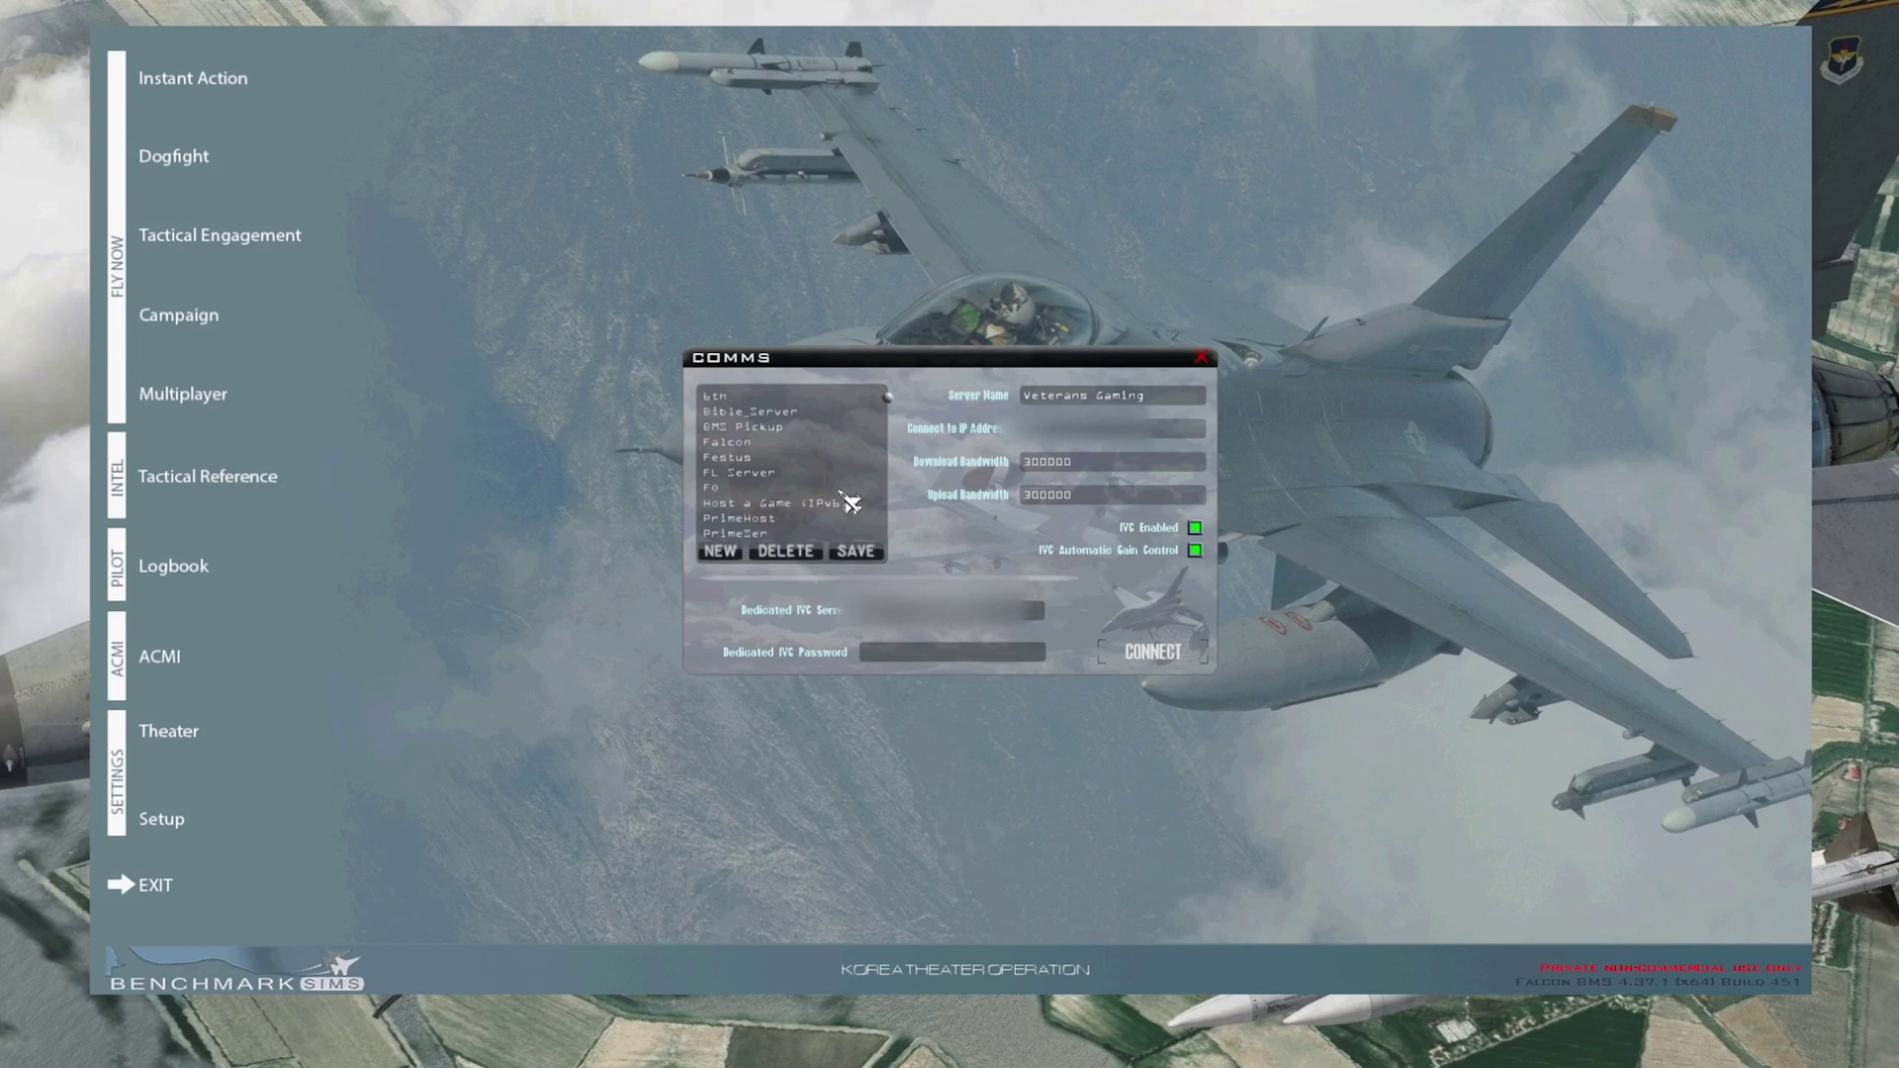
left_click(721, 551)
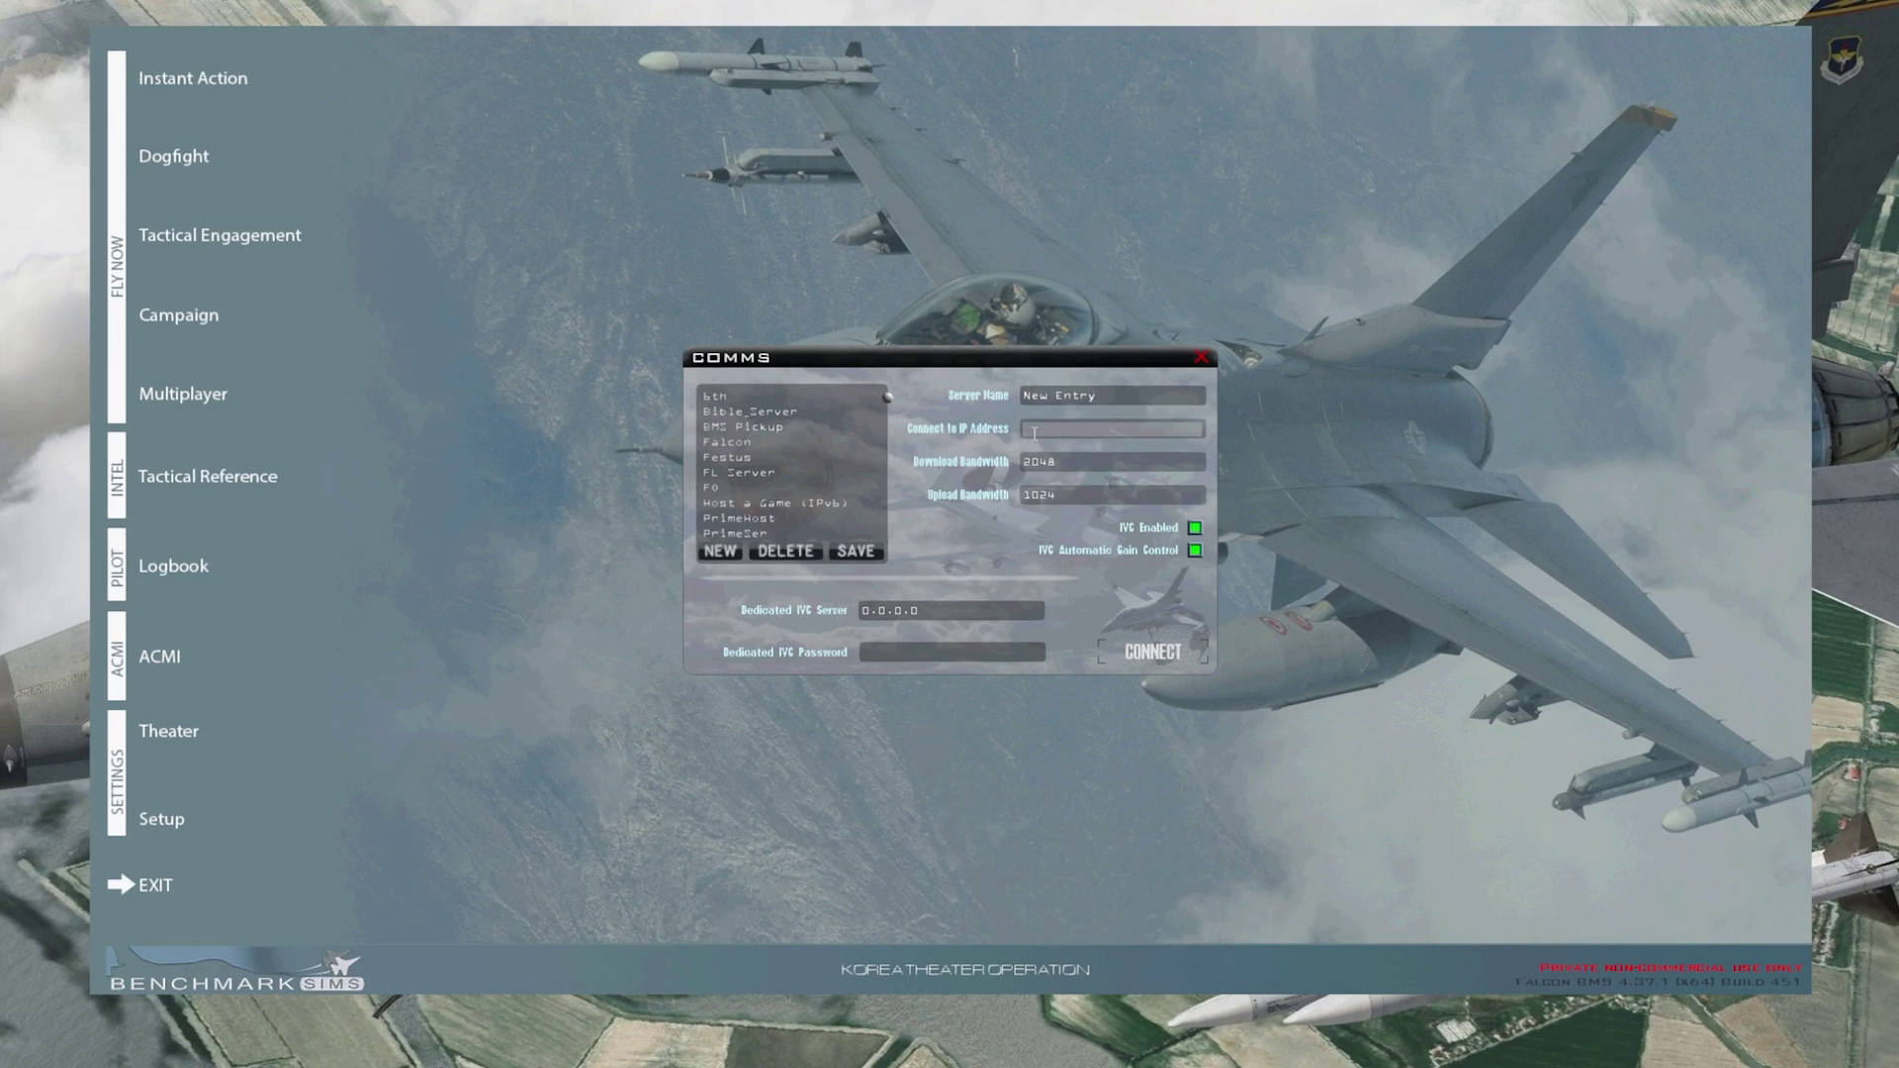
left_click(1119, 397)
type("Server")
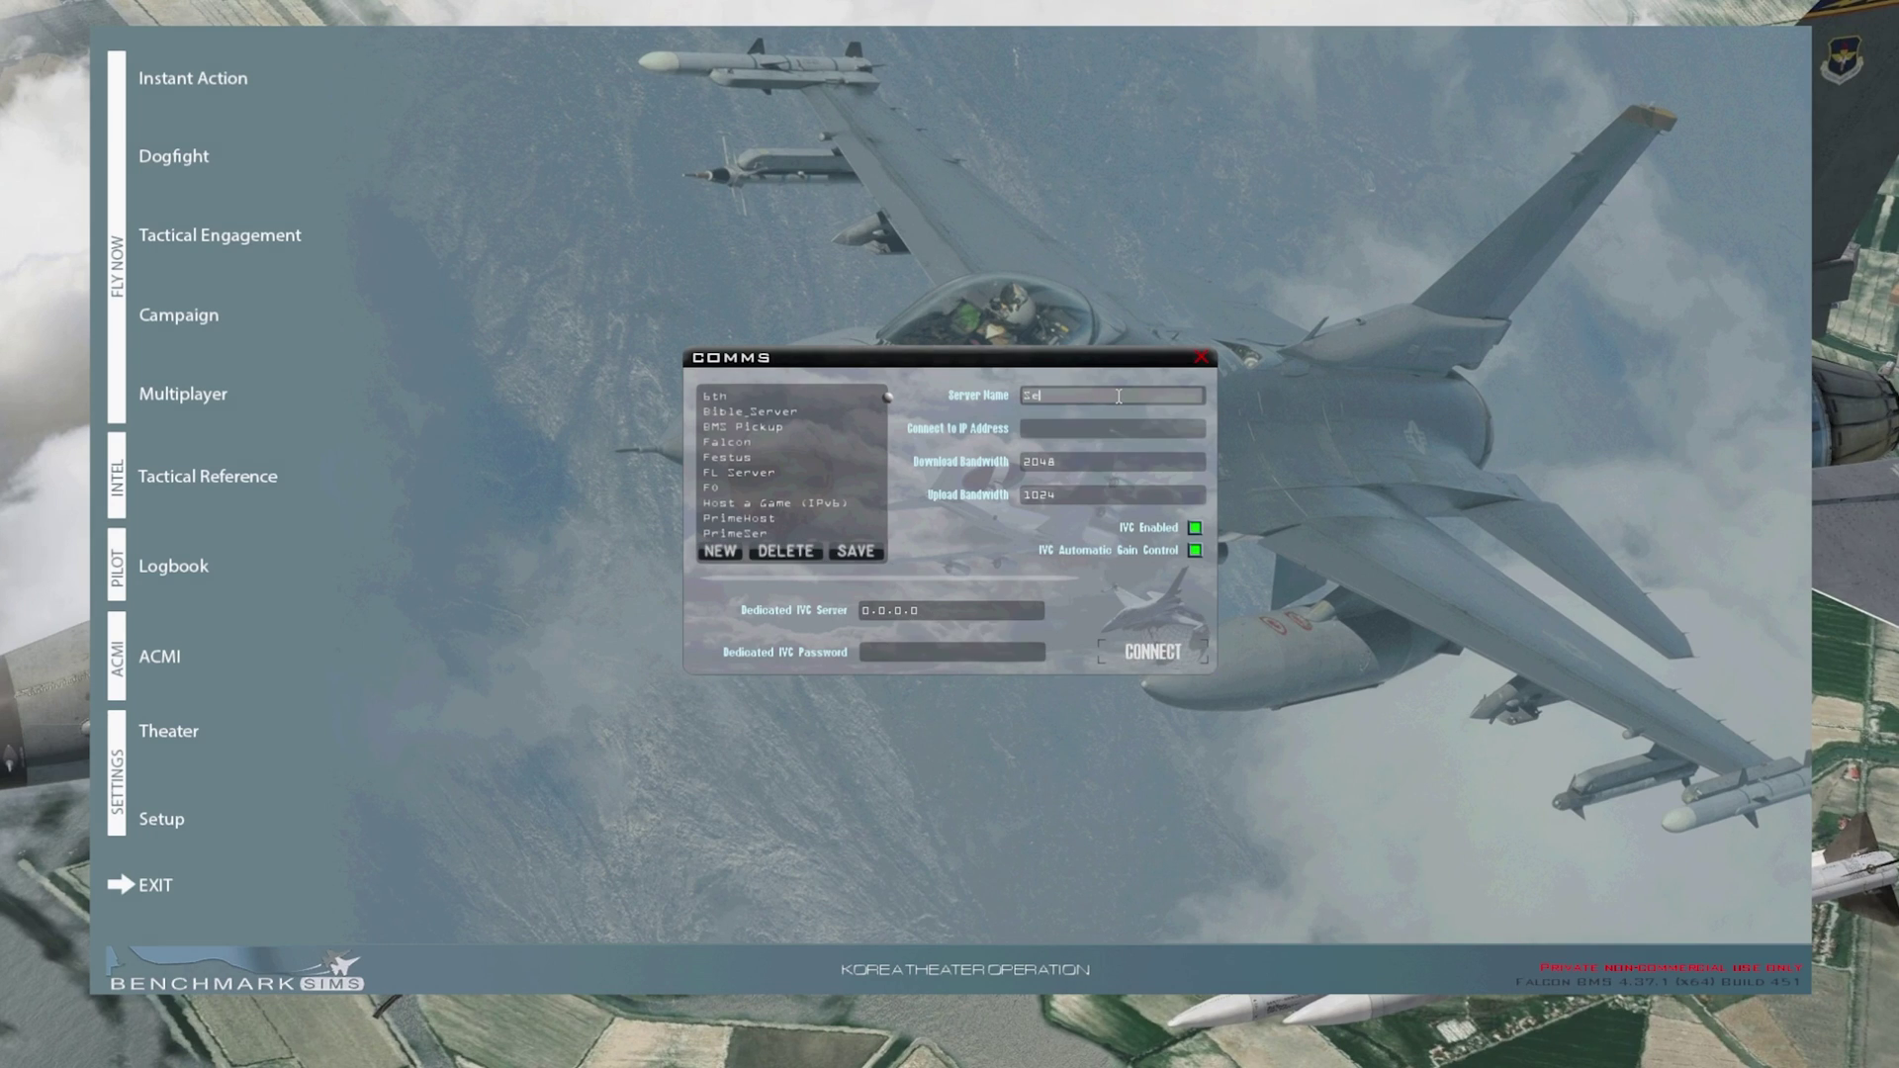
key("Tab")
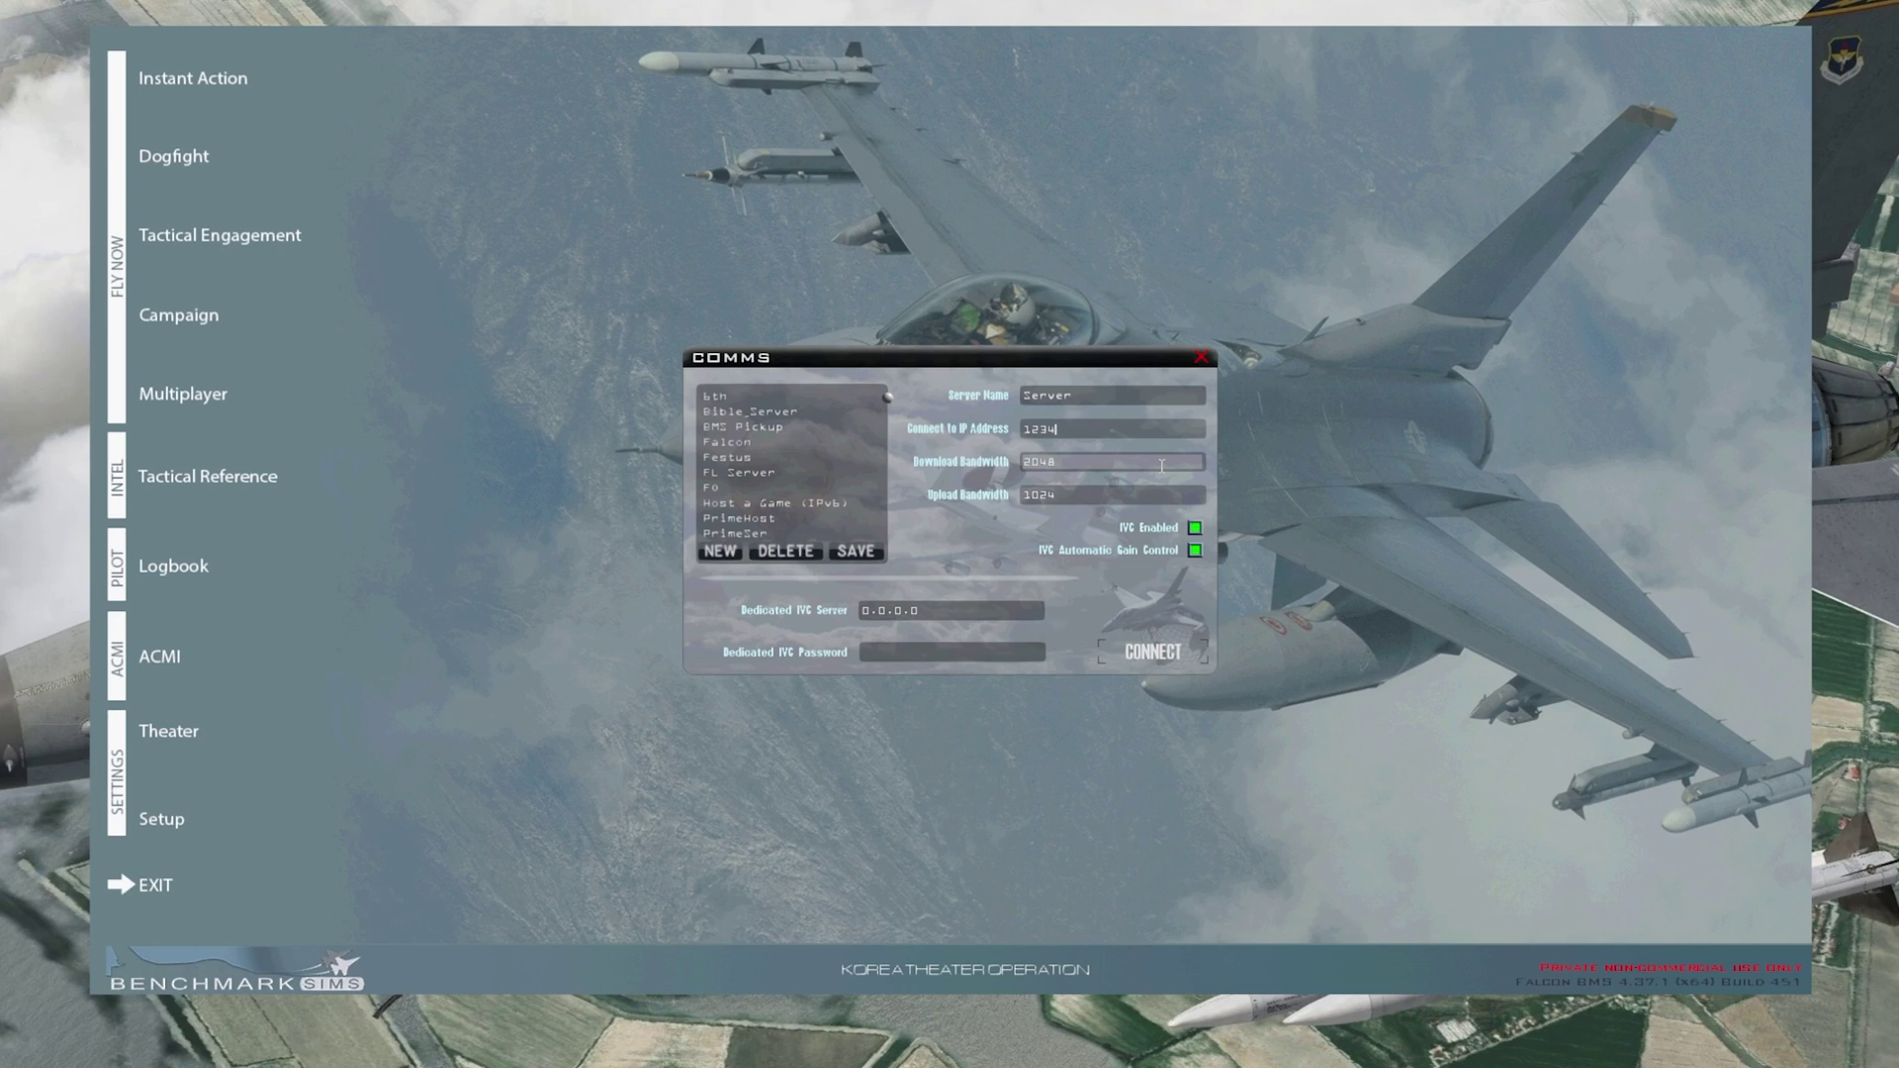
left_click(1083, 464)
left_click(1087, 494)
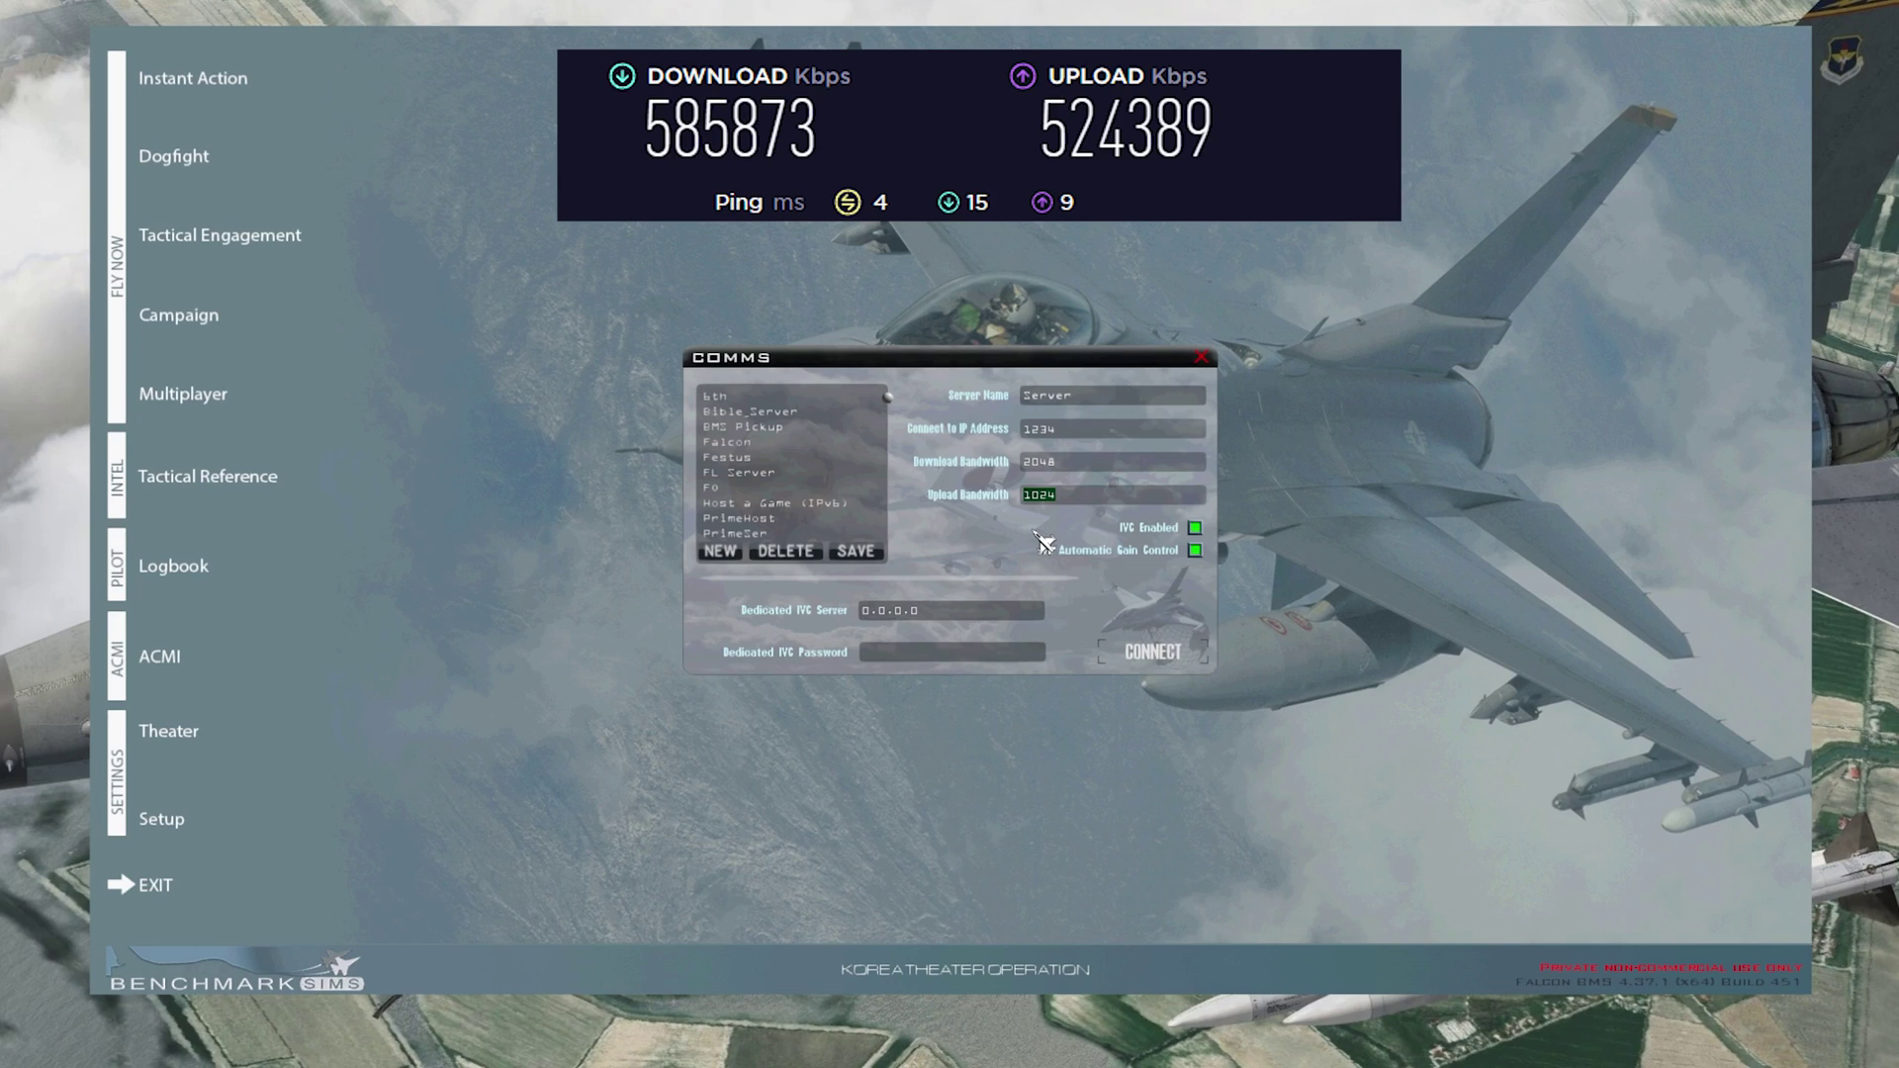
Step: Enter 3000 as the Server entry's download and upload bandwidth
left_click(1082, 461)
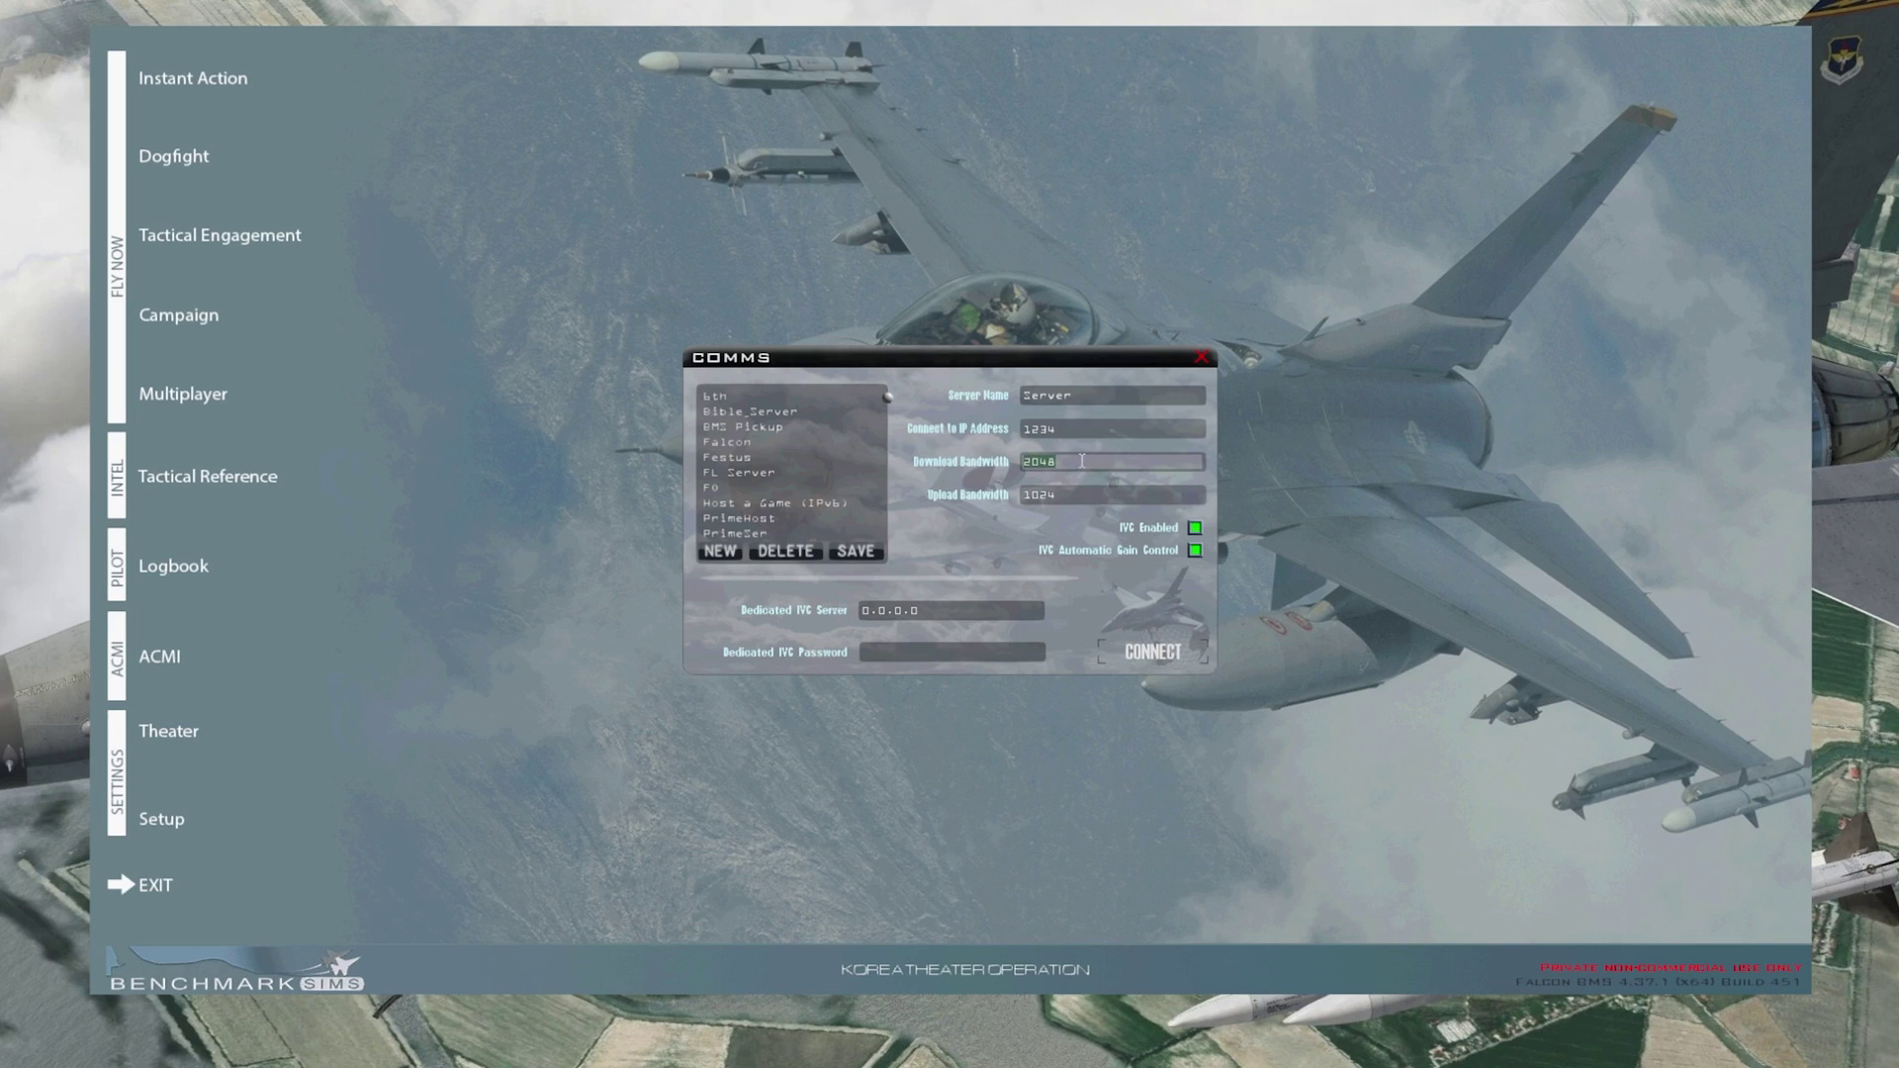
type("3000")
left_click(1089, 494)
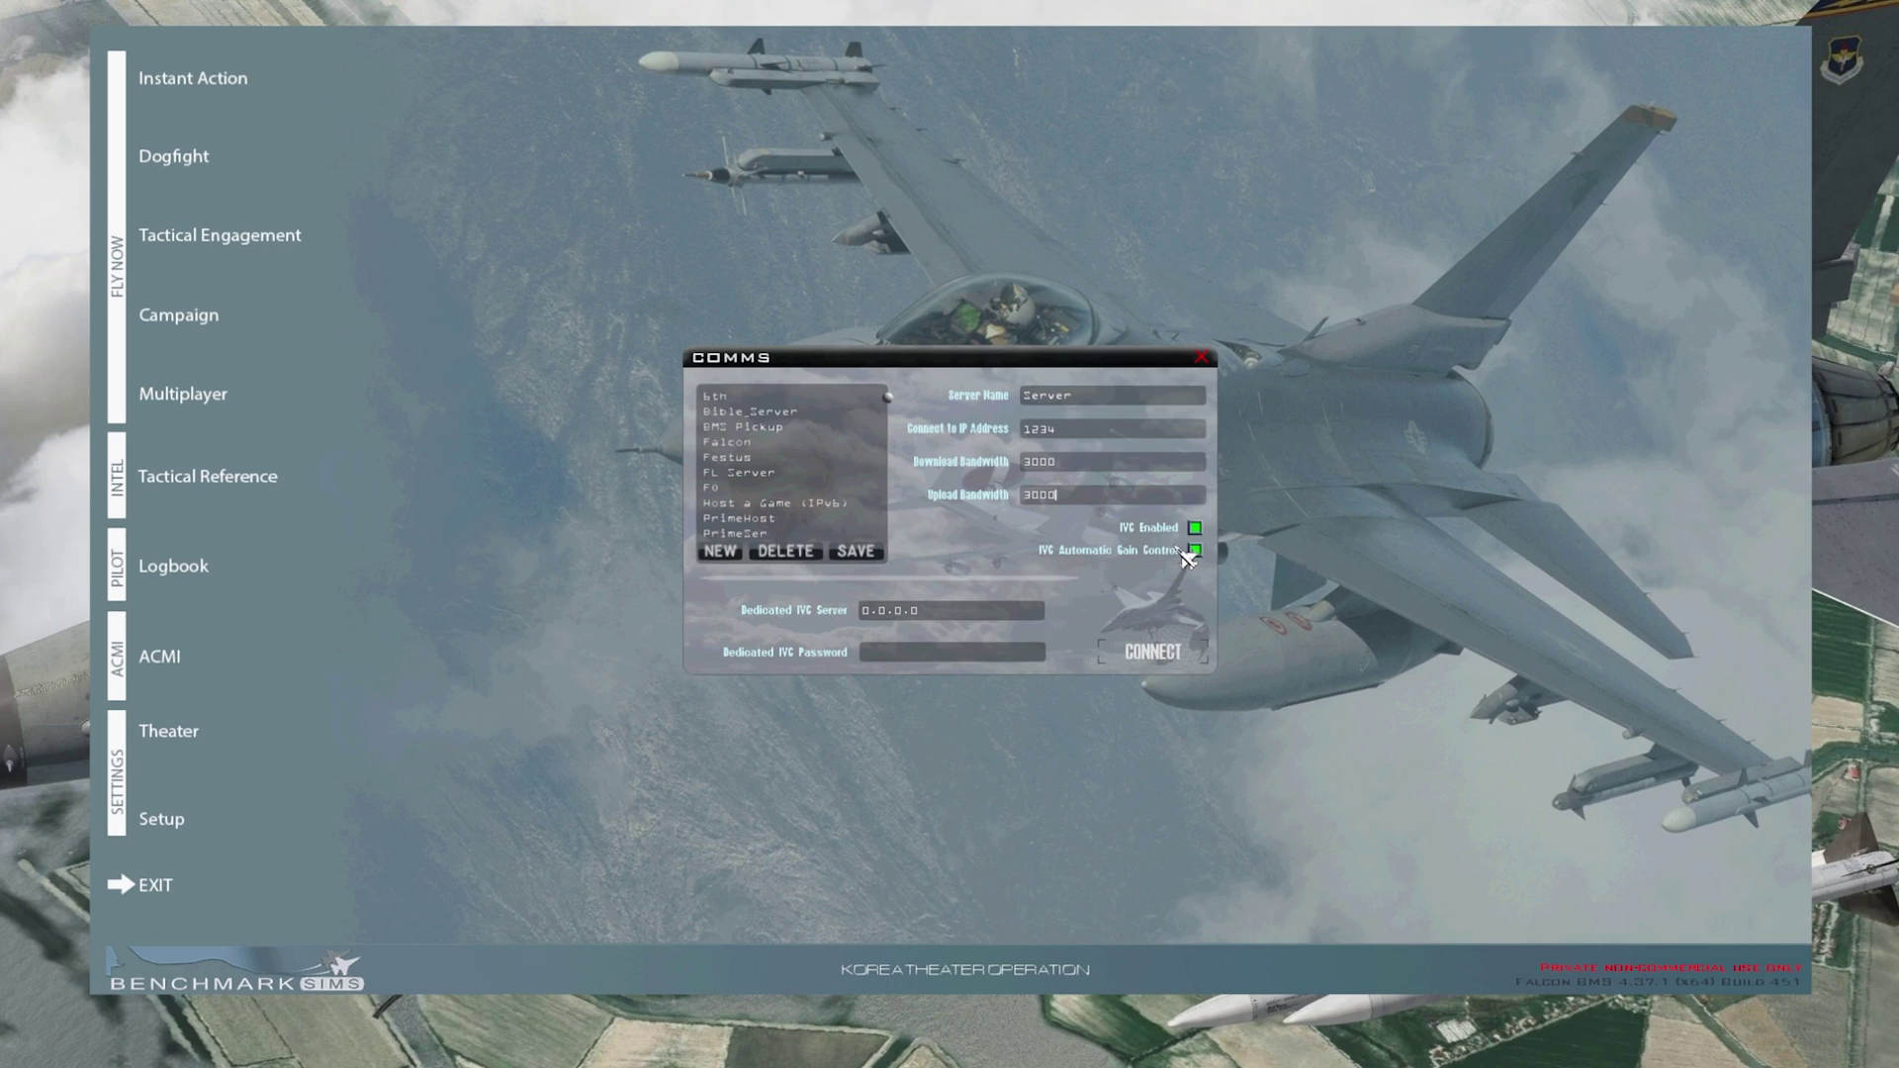
Step: Set the dedicated IVC server to 1234, leave the IVC password empty, and scroll the server list
left_click(873, 613)
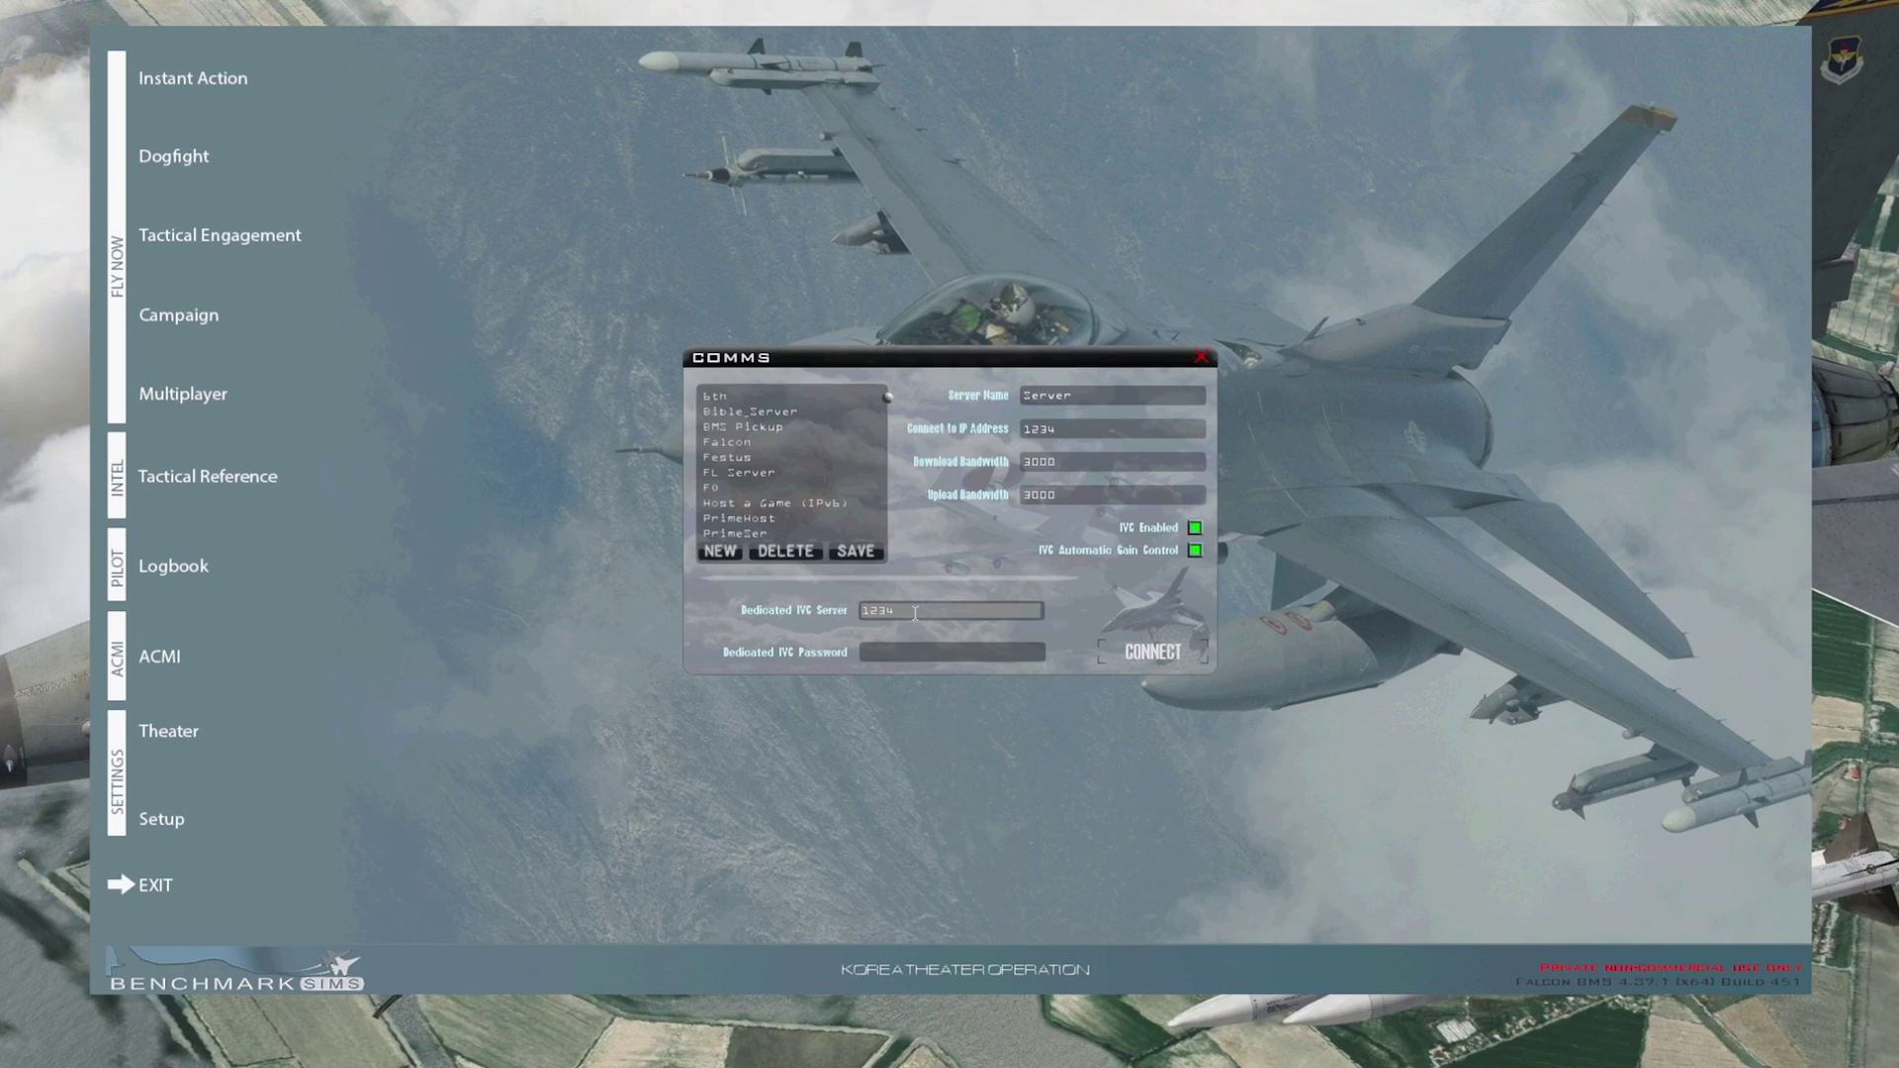
left_click(1071, 430)
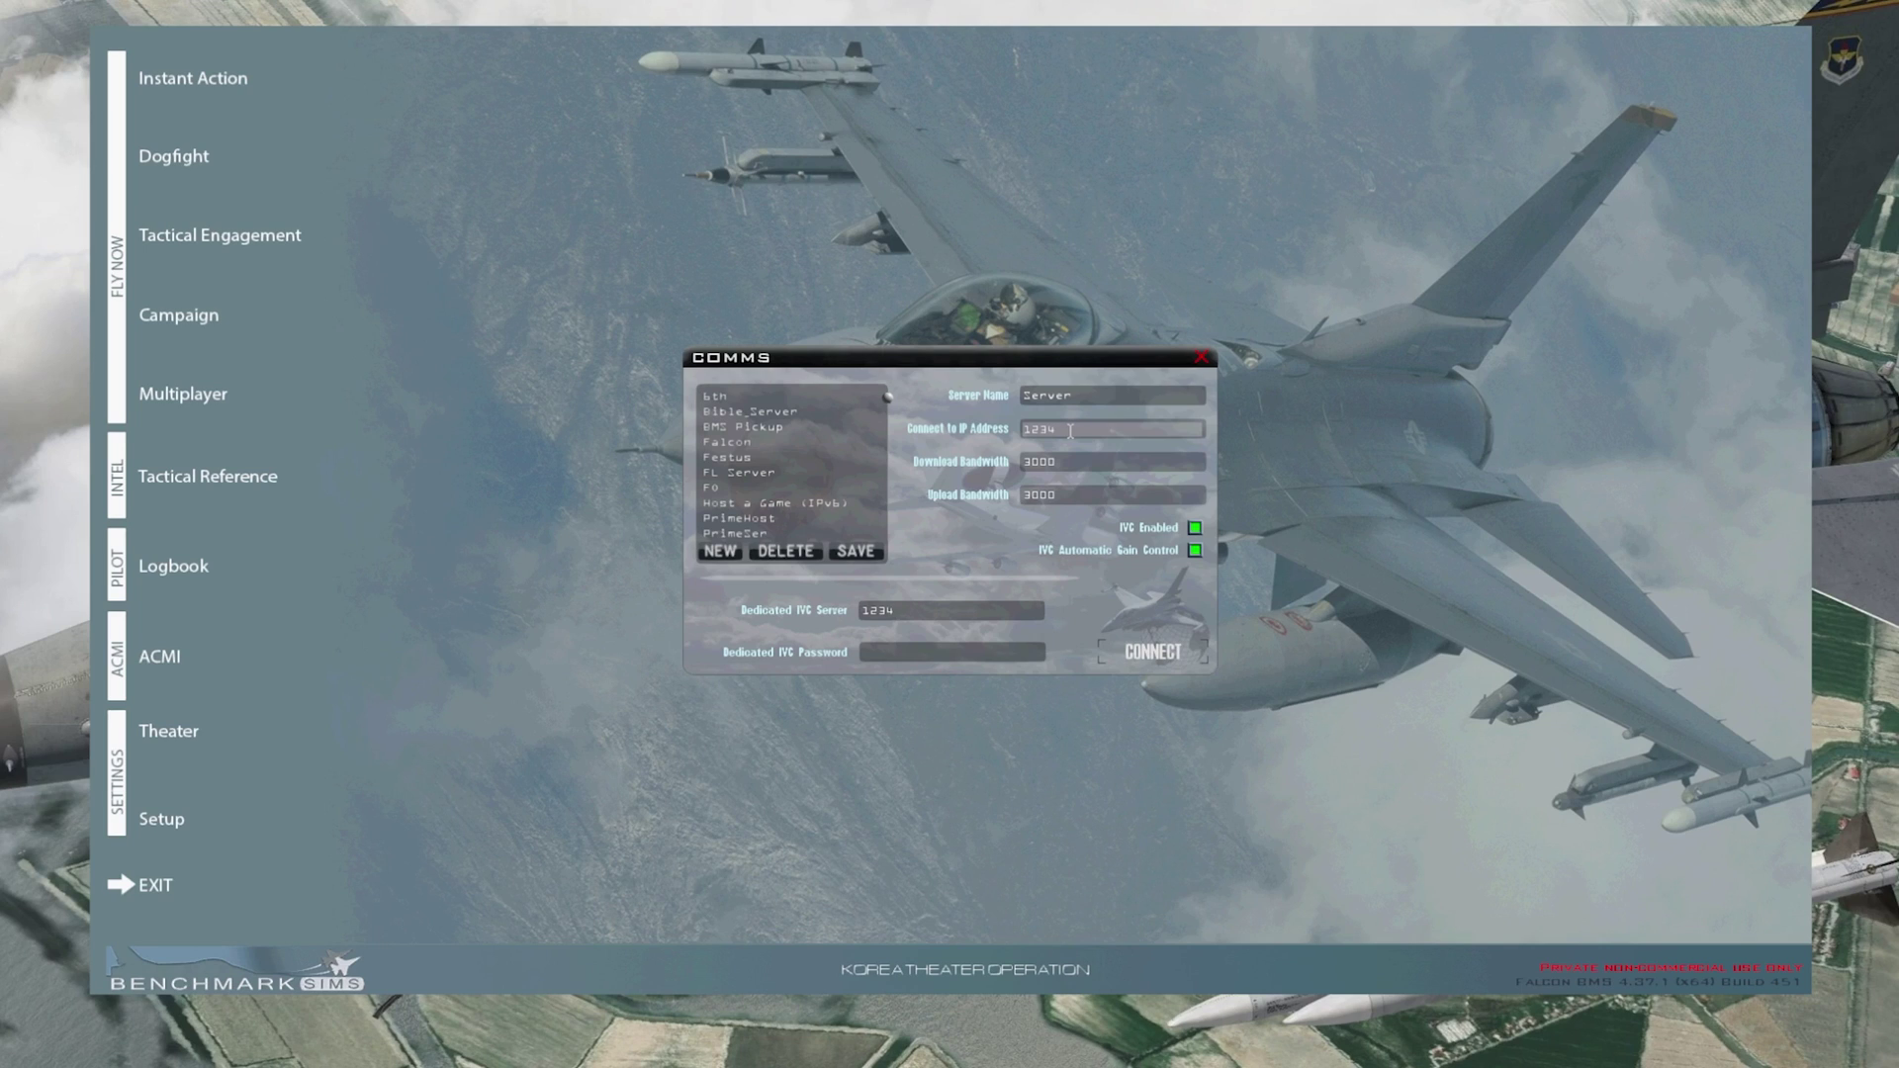
left_click(919, 613)
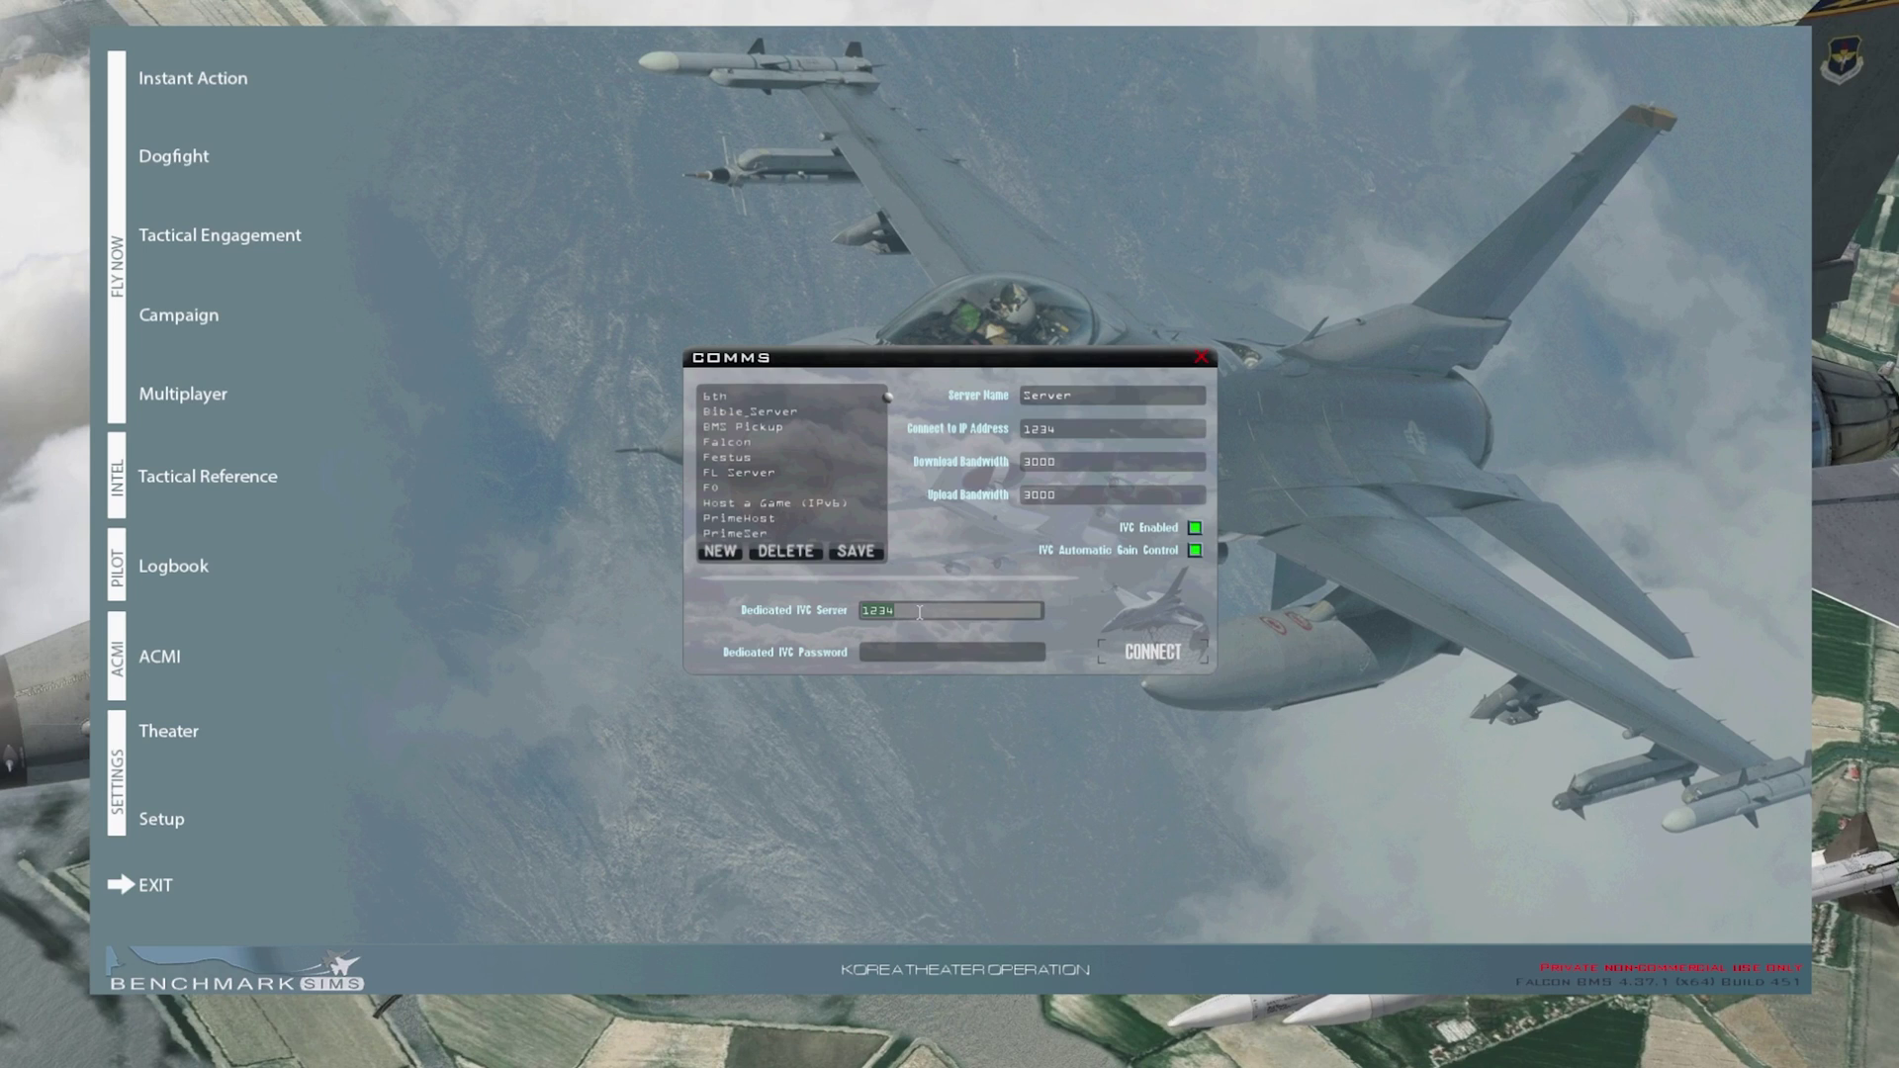
left_click(907, 655)
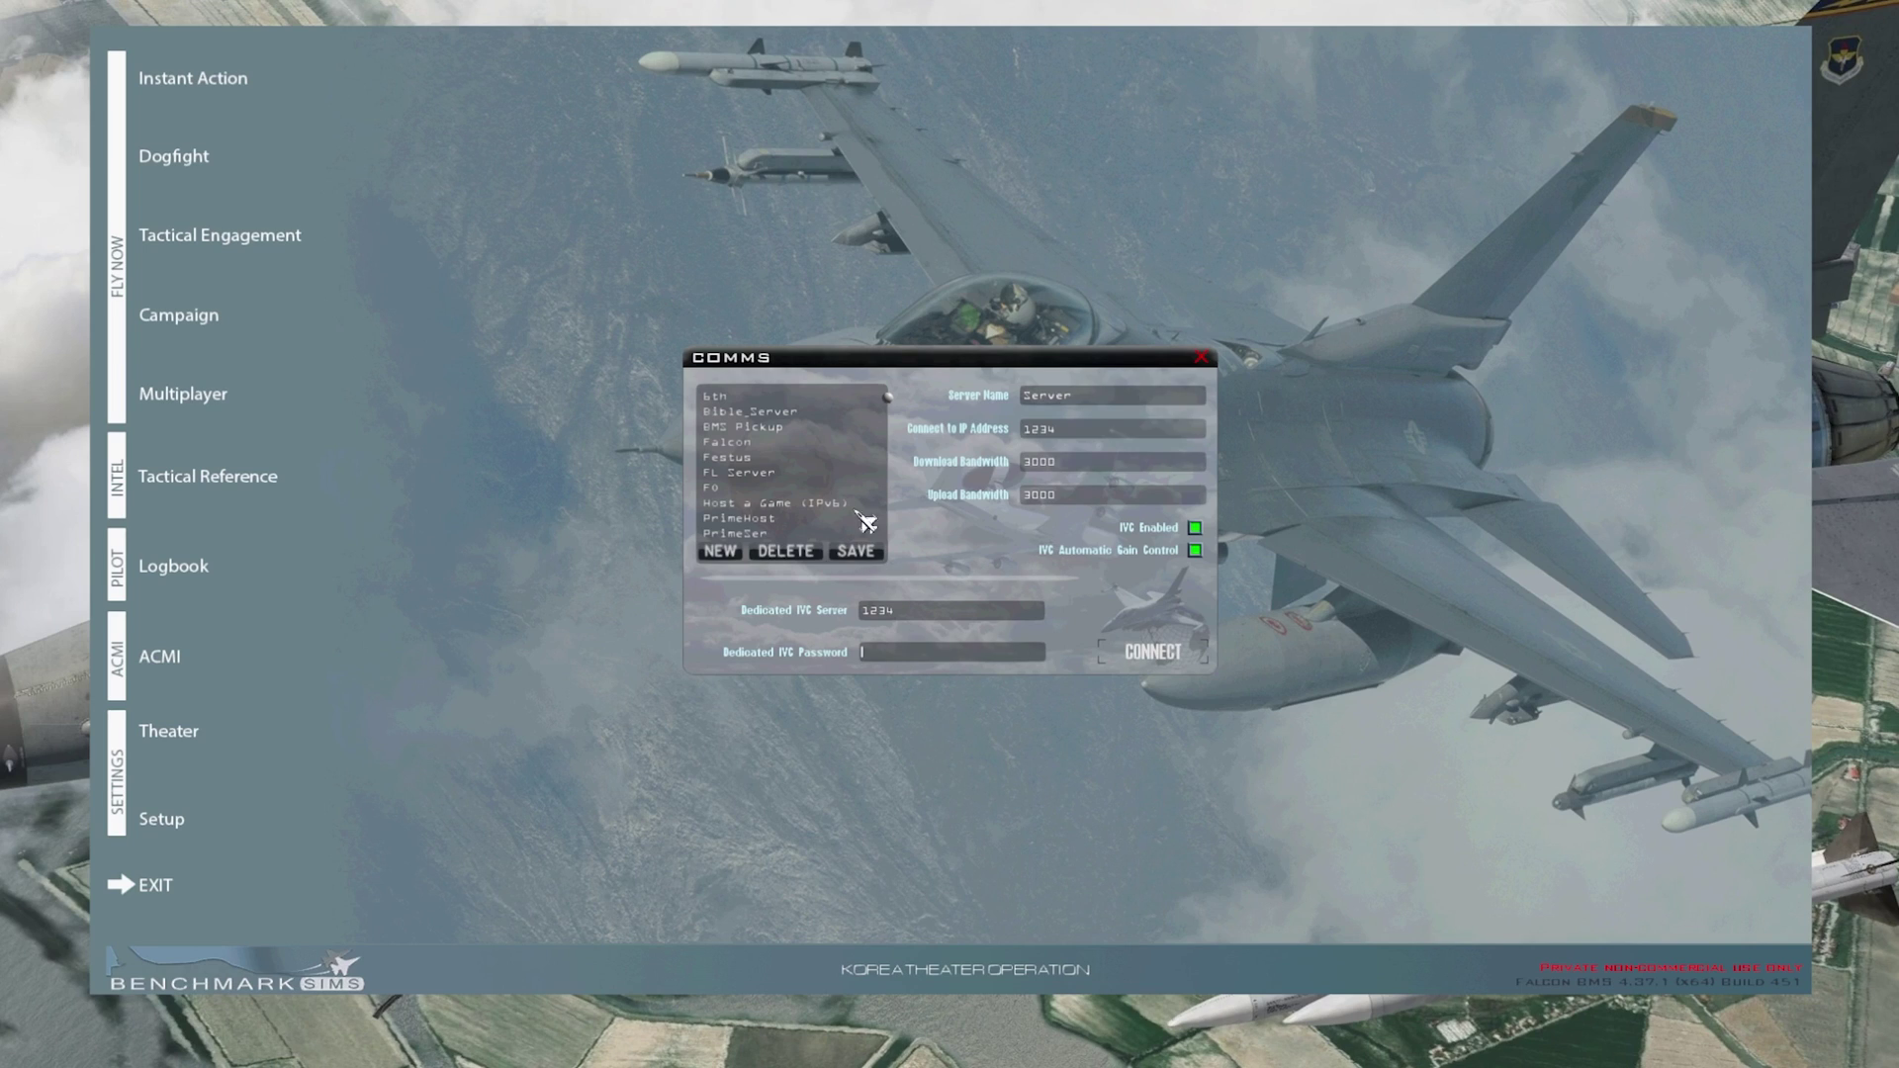
mouse_move(887, 399)
left_click_drag(887, 399, 898, 566)
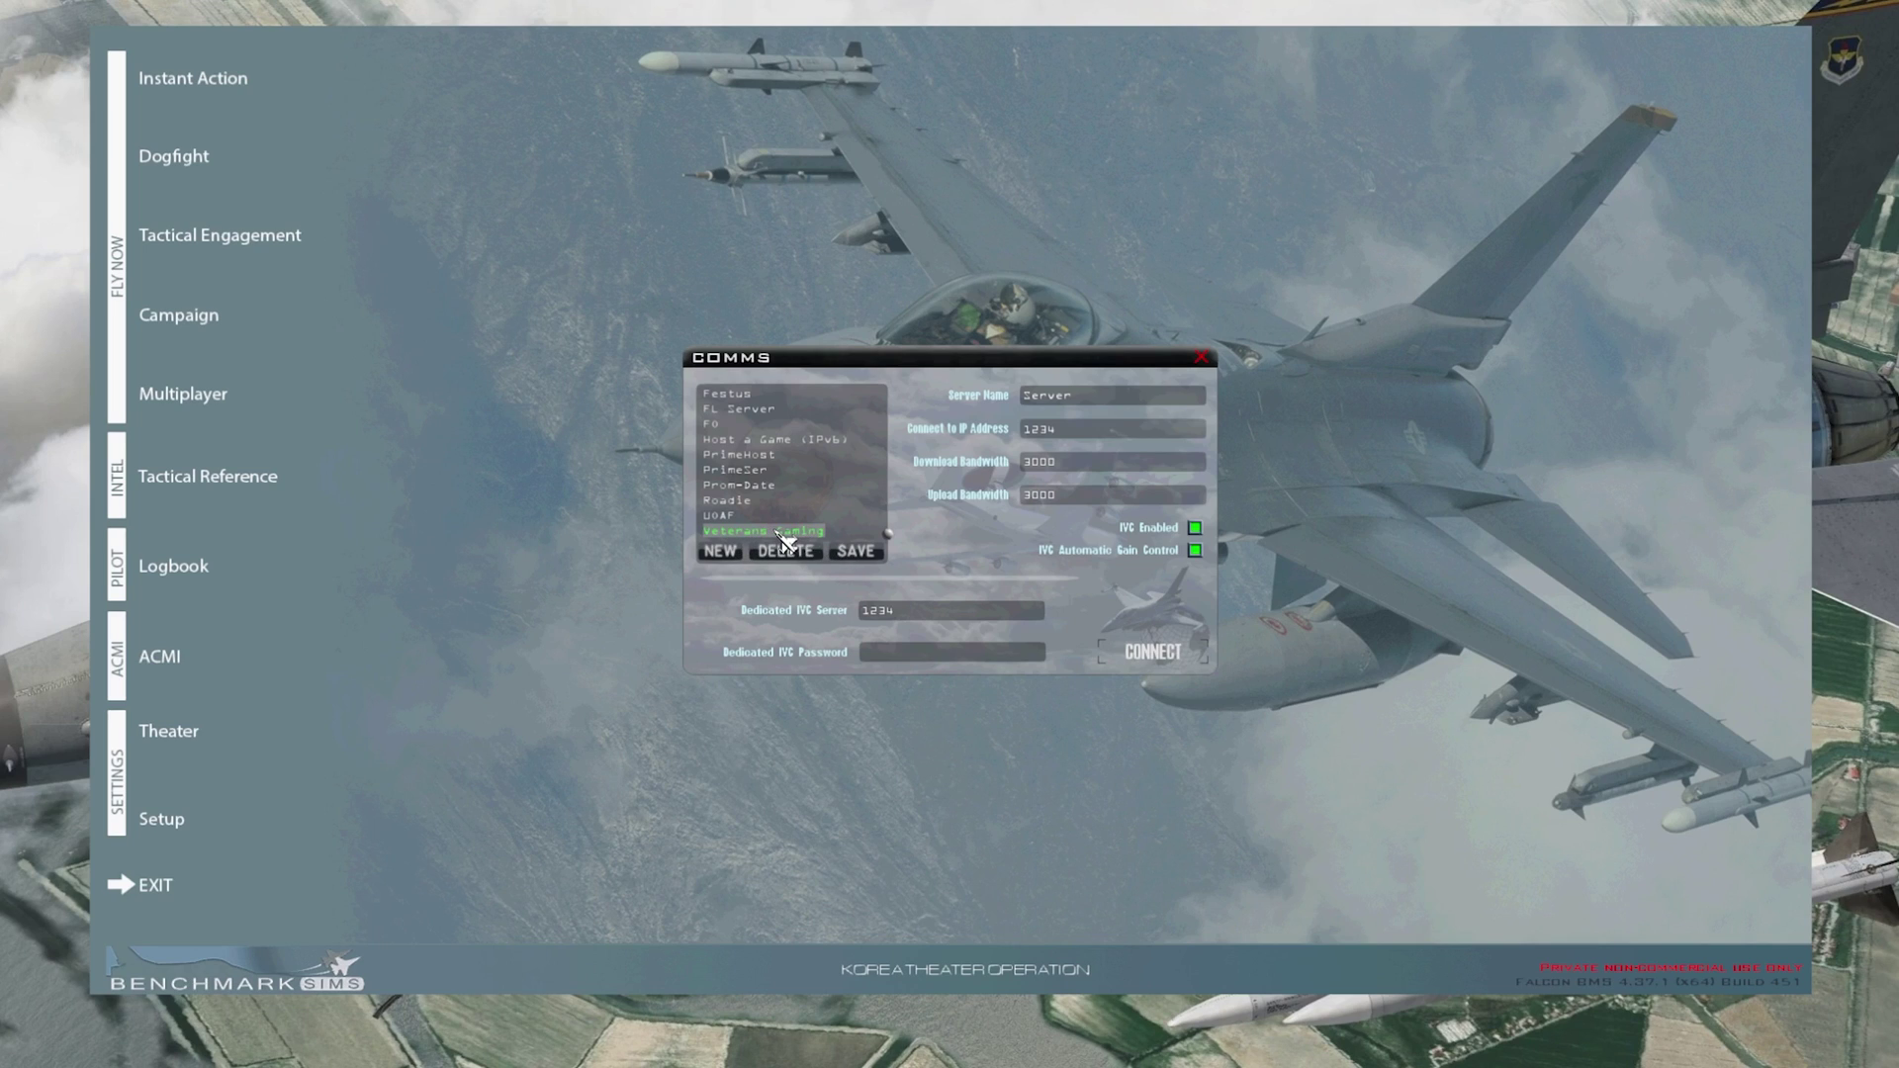
Step: Connect using the Veterans Gaming phonebook entry
left_click(1160, 661)
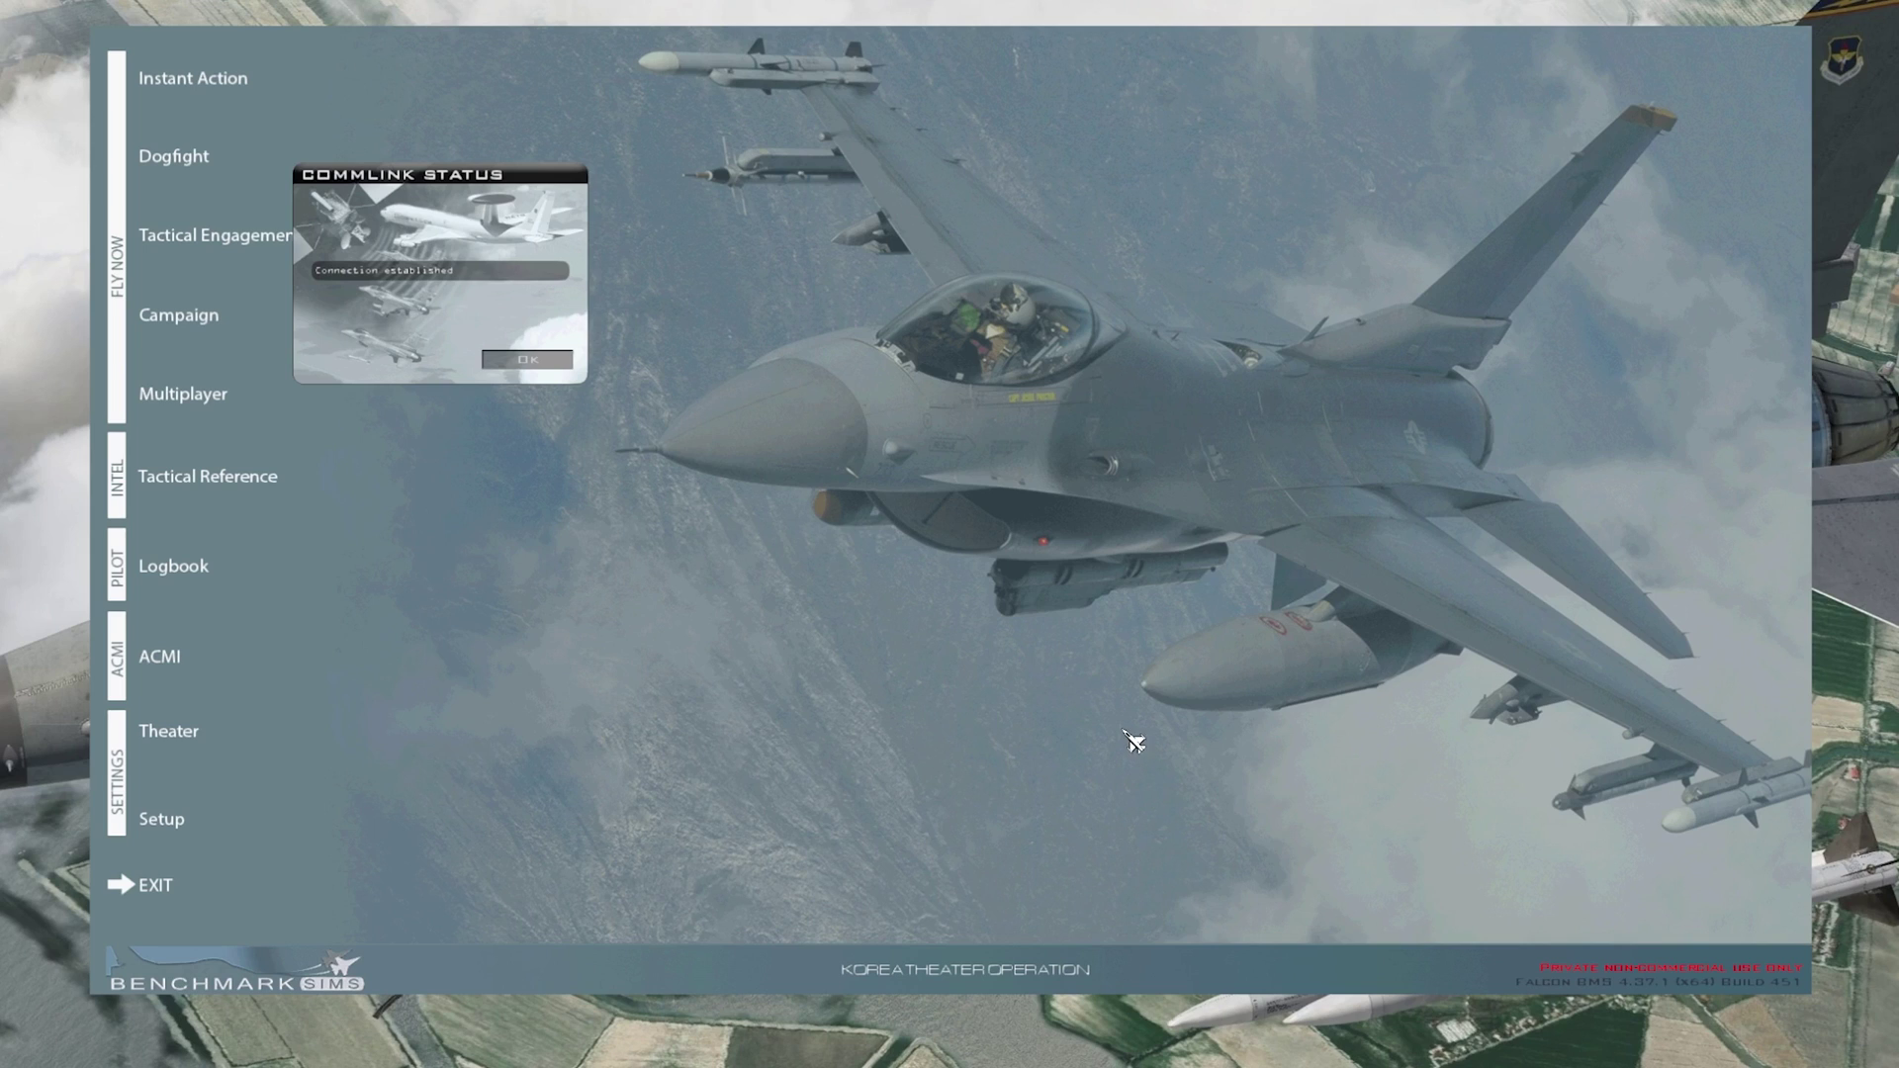
Step: Dismiss the Connection established message, then check Dogfight's Online list, which has no sessions
left_click_drag(485, 179, 1014, 368)
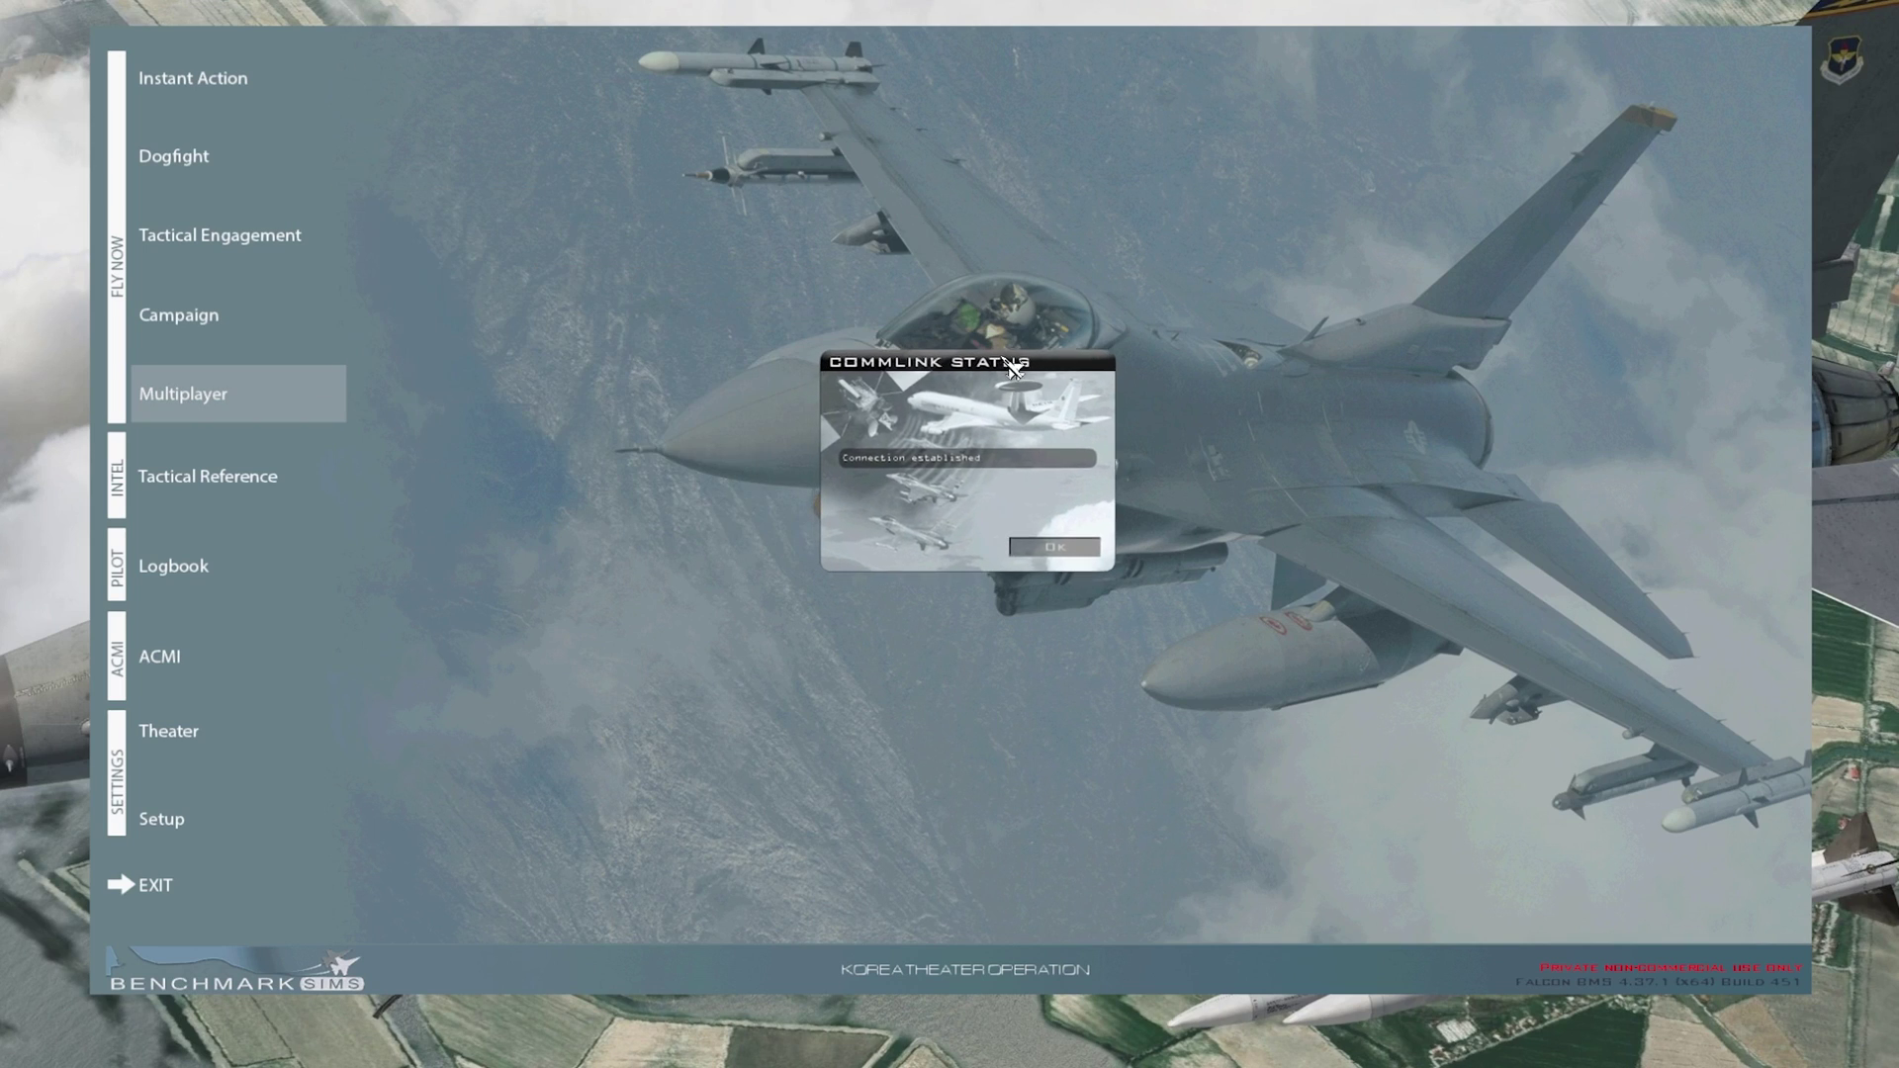
left_click(1085, 550)
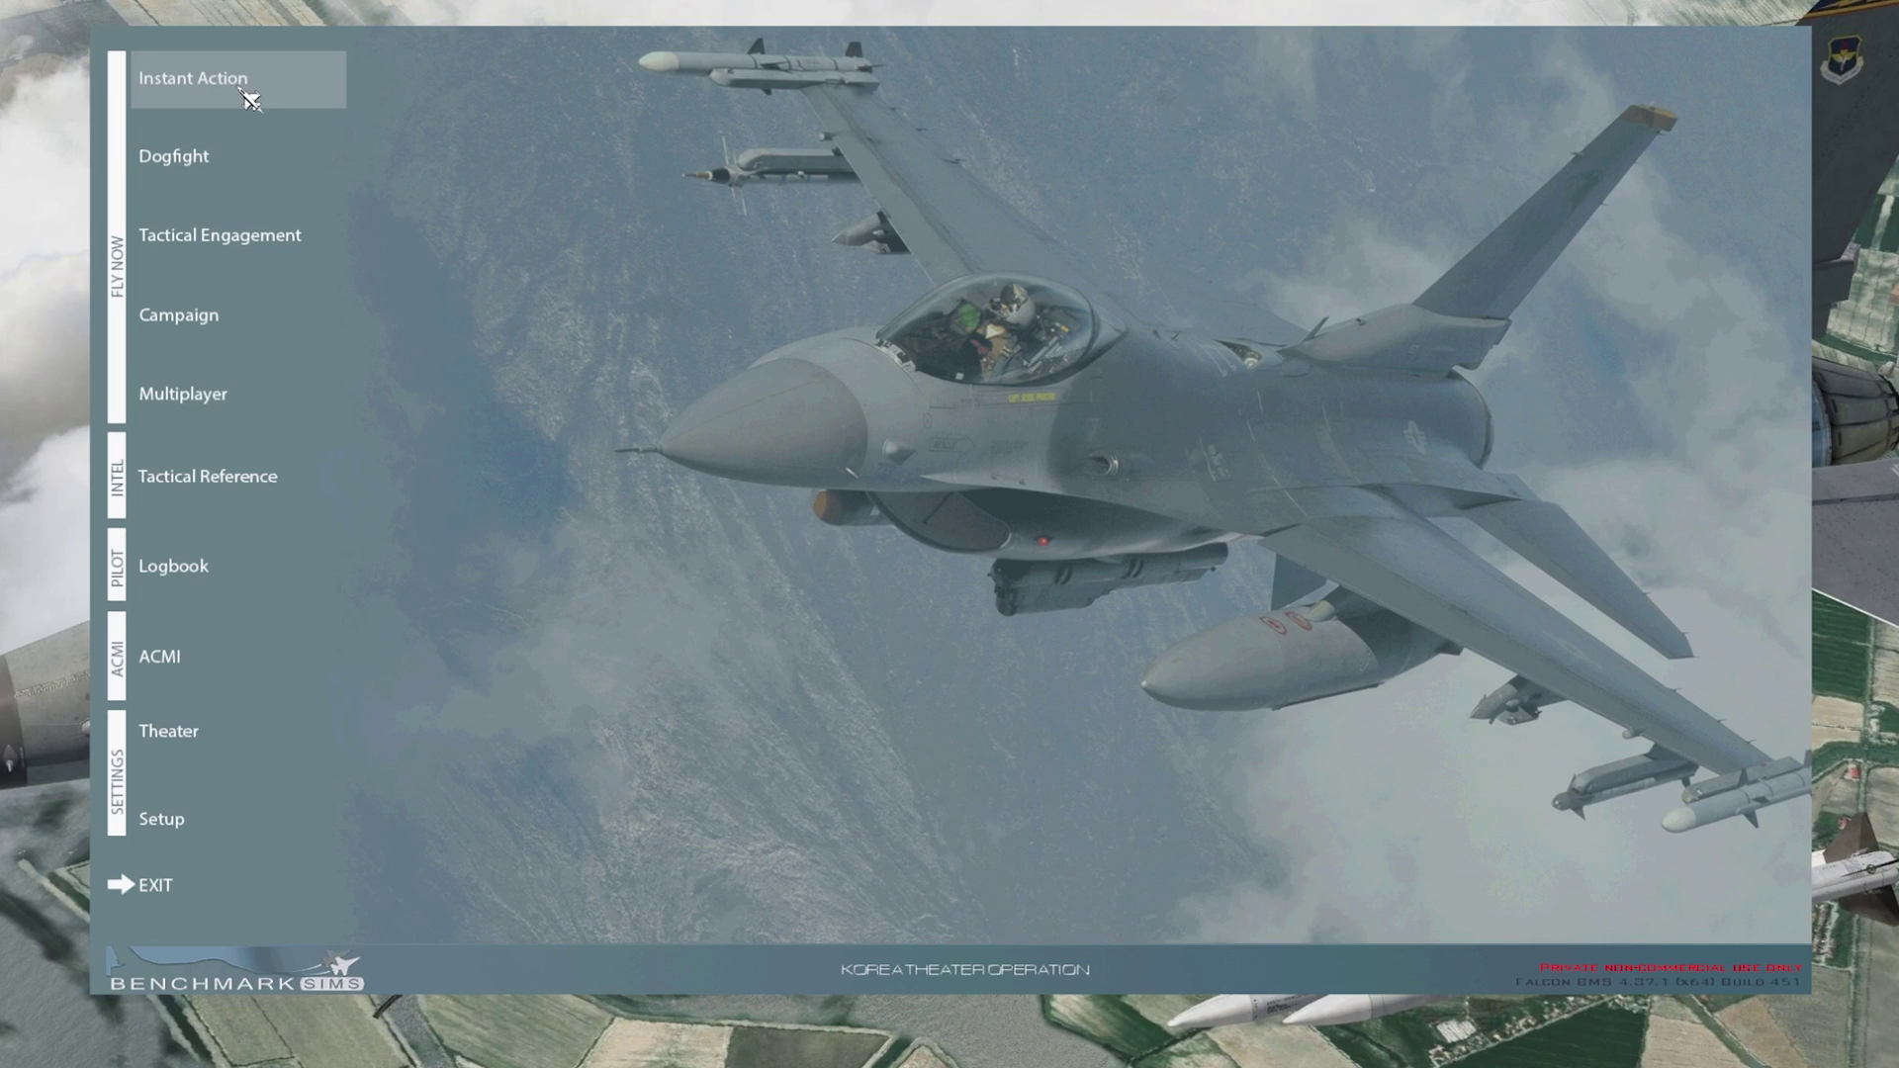
left_click(226, 178)
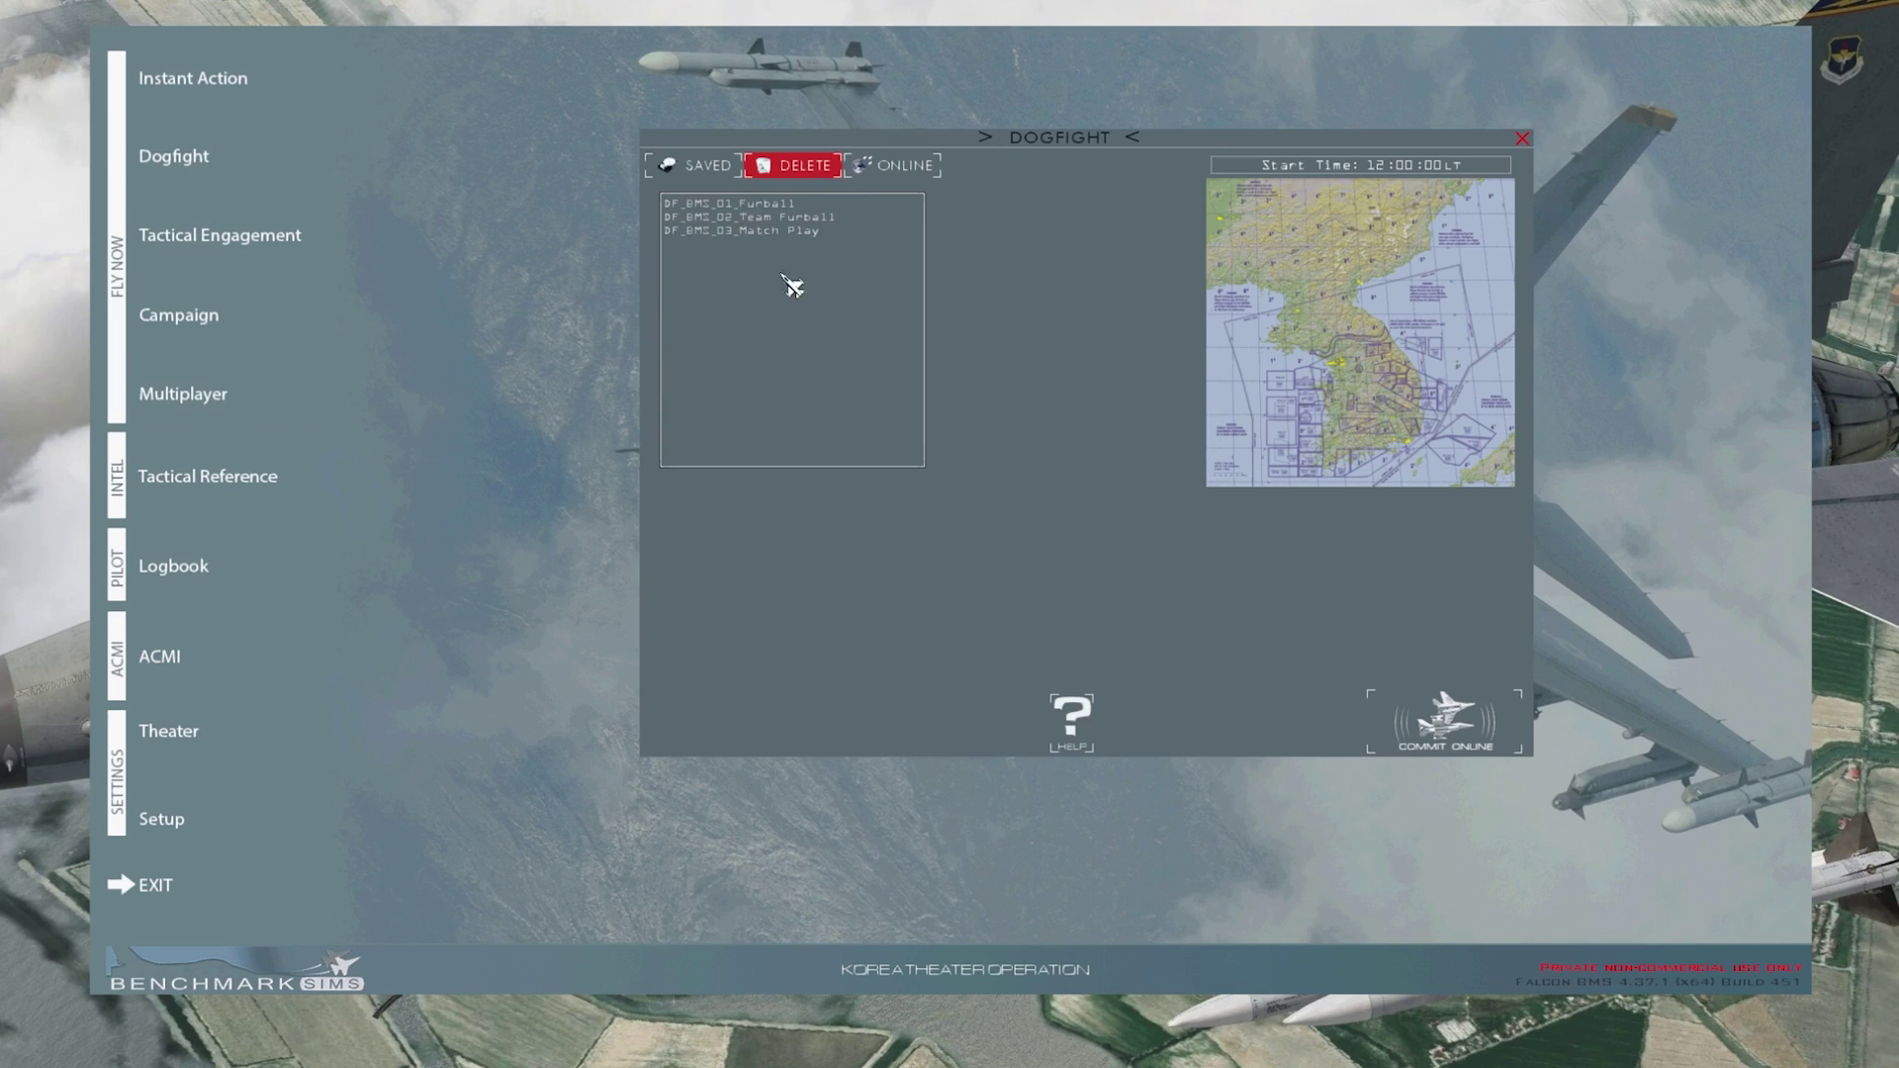
left_click(912, 170)
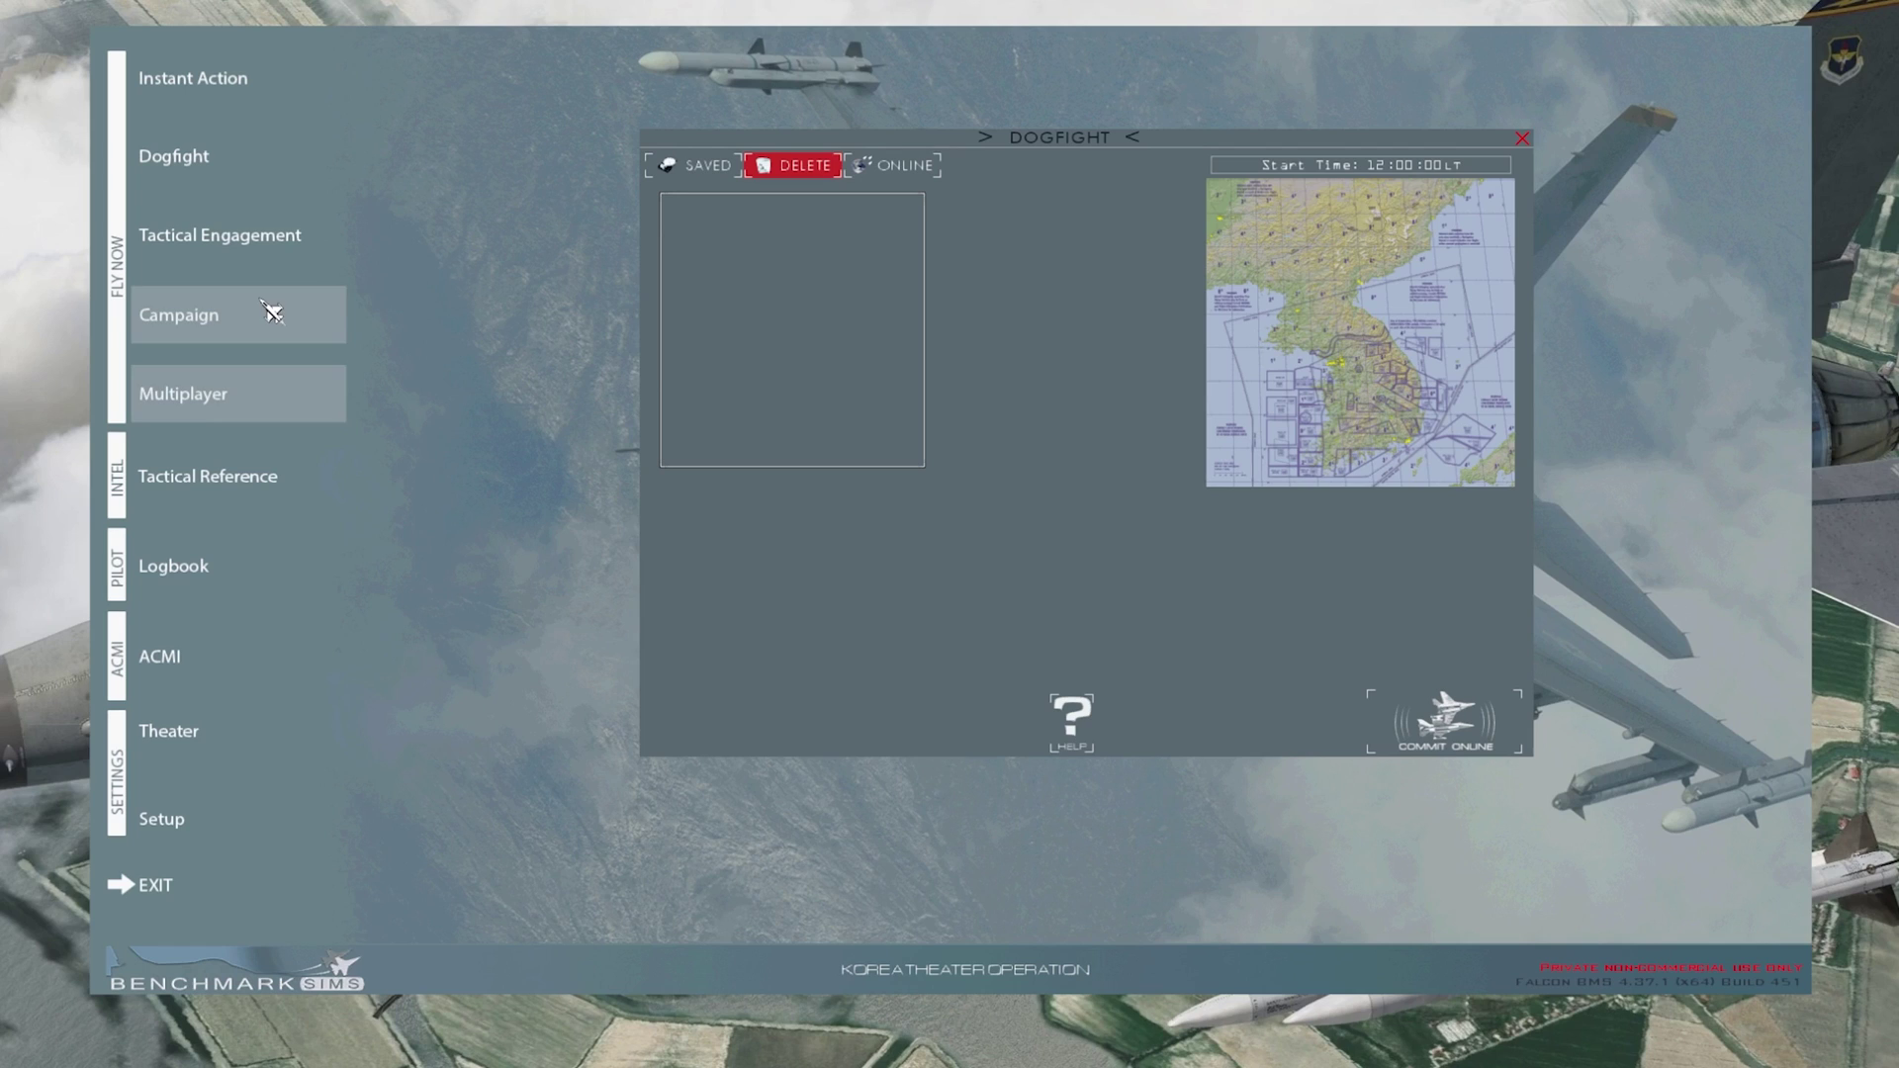
left_click(1523, 139)
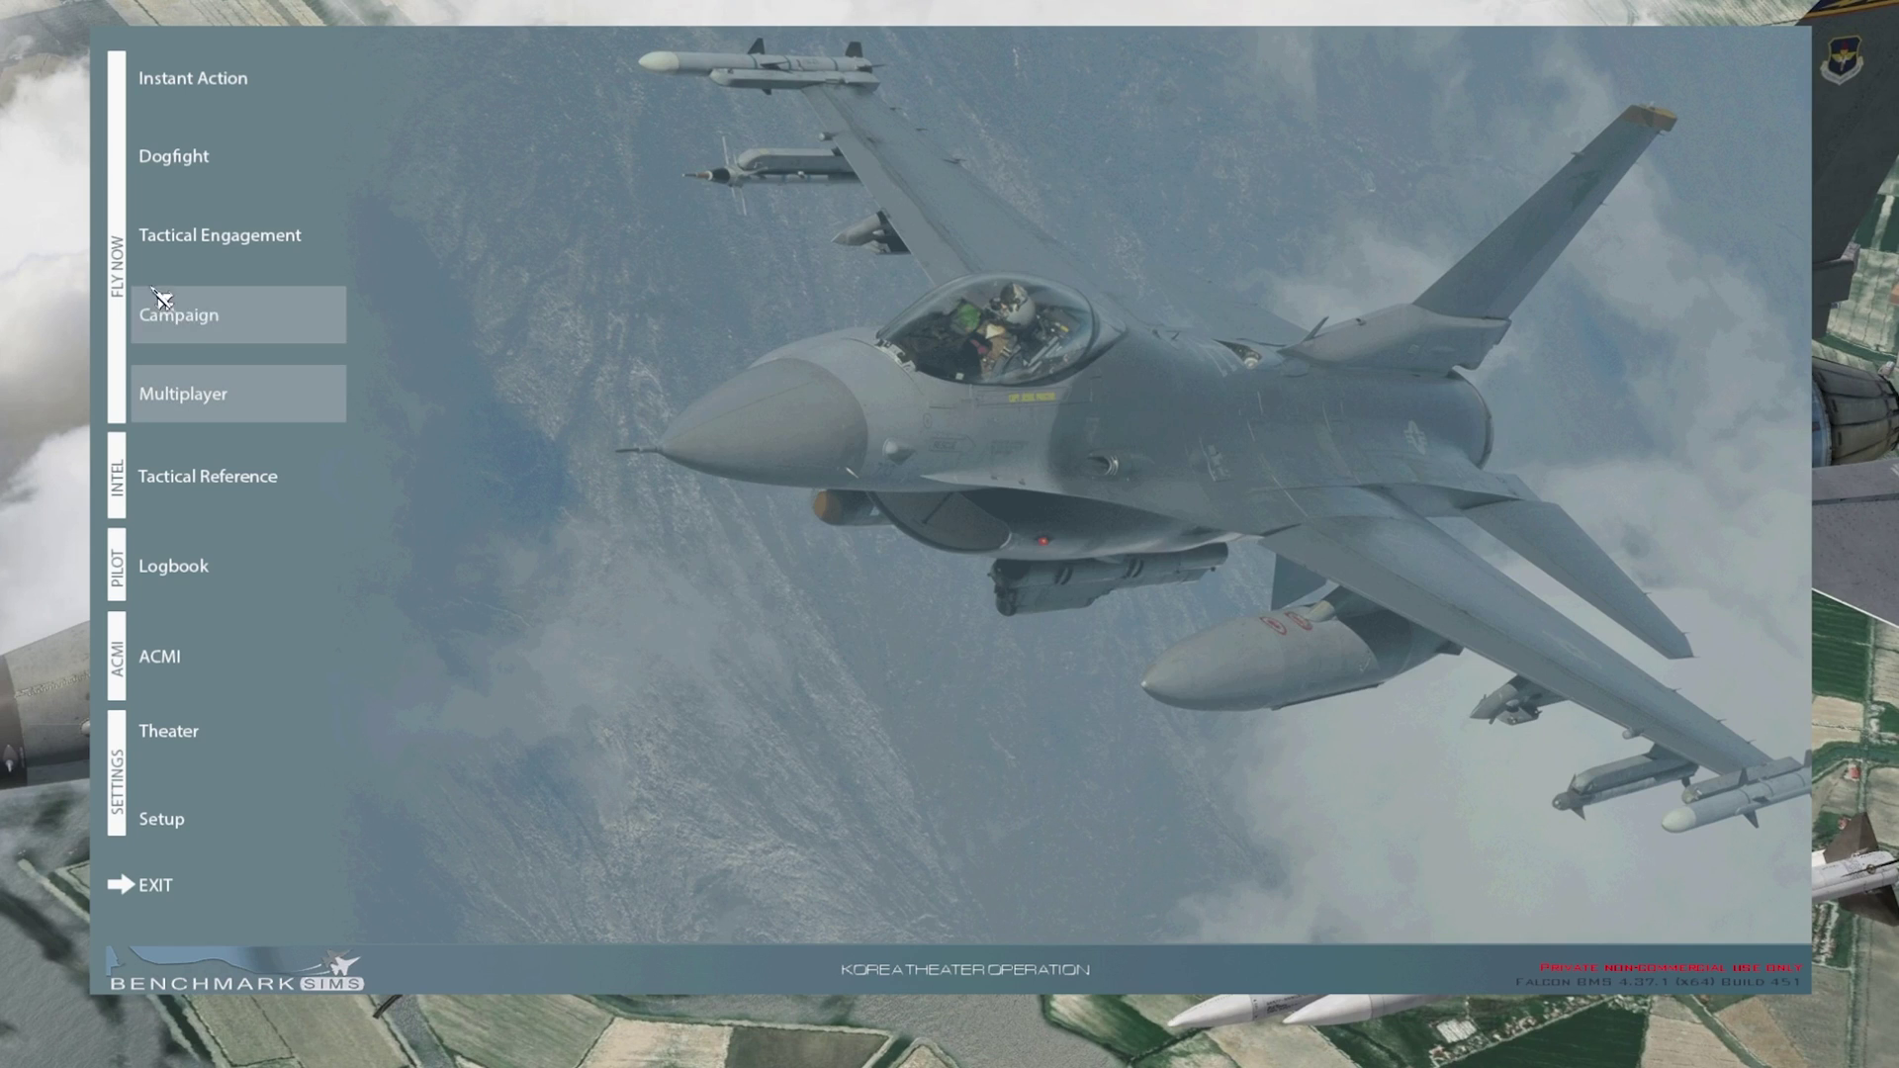
Step: Browse Tactical Engagement's saved missions, including Red_Flag, then return to its empty Online list
left_click(220, 249)
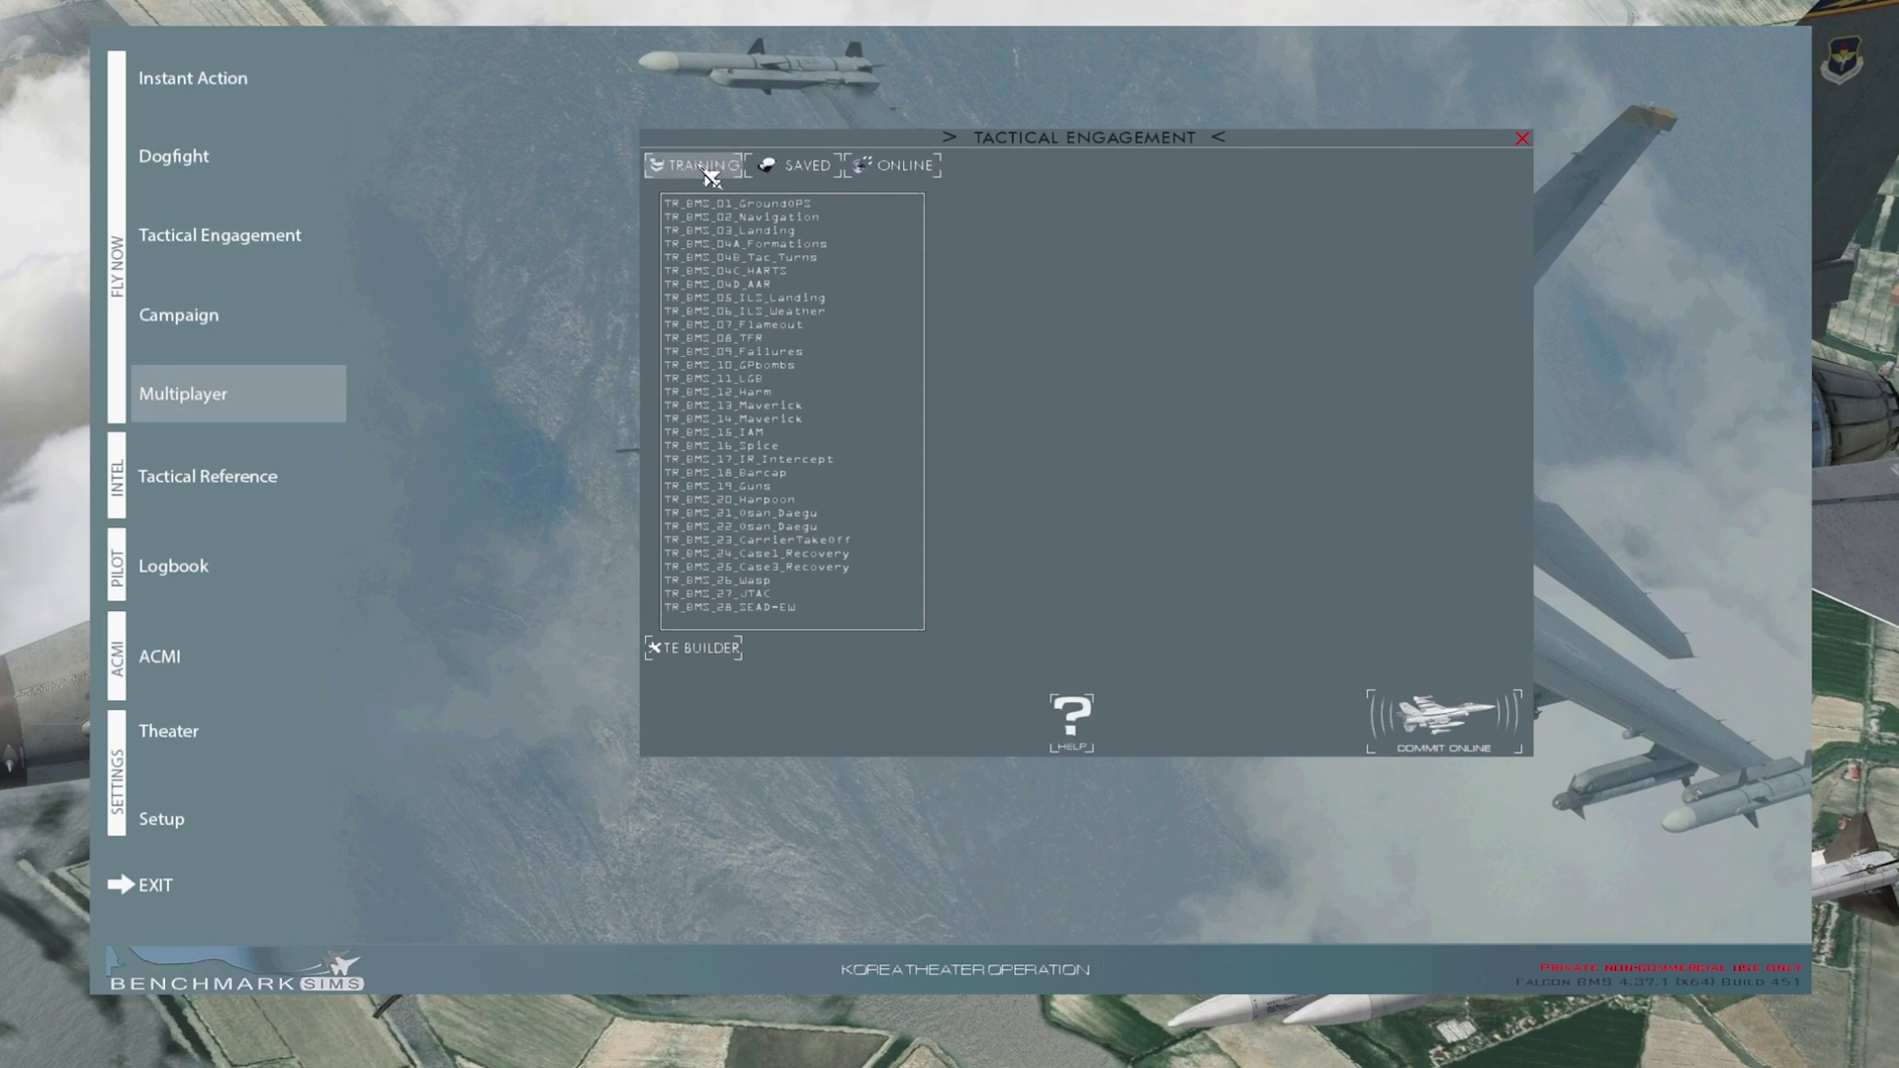
left_click(916, 171)
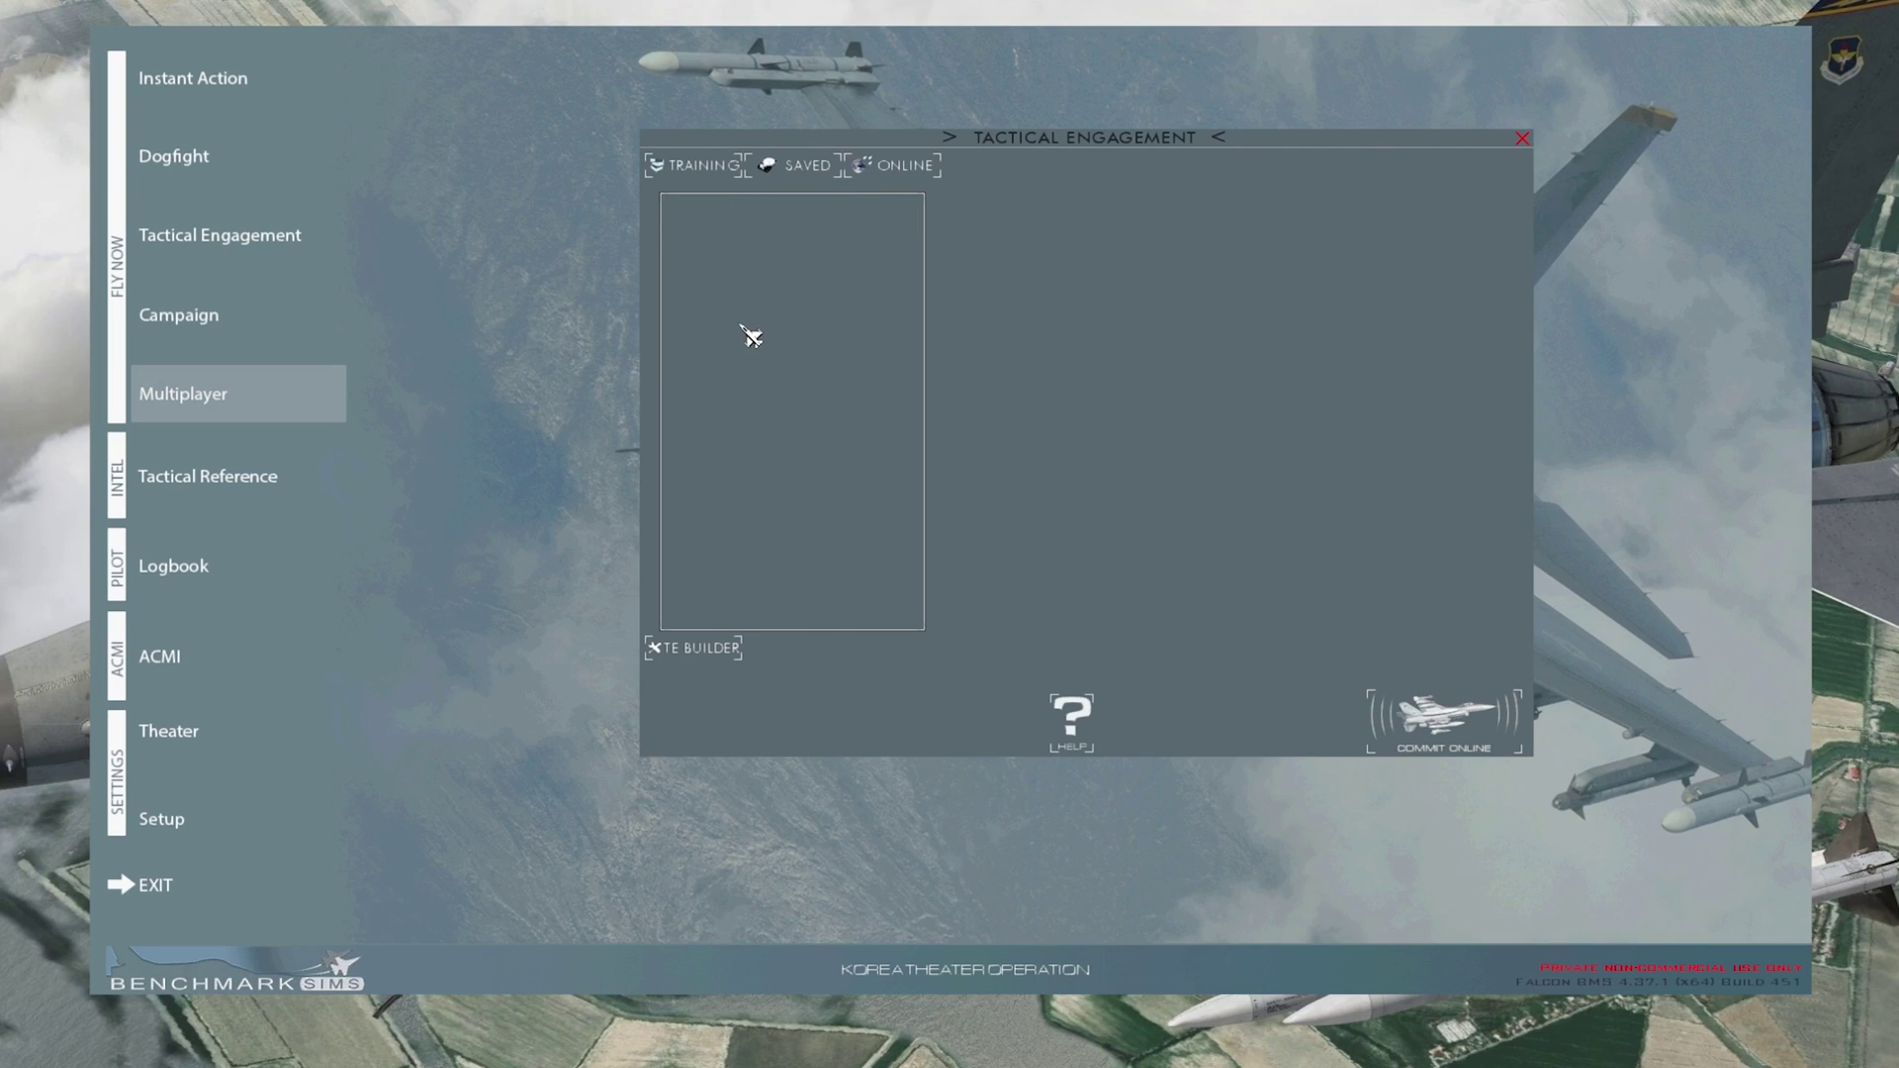
left_click(818, 170)
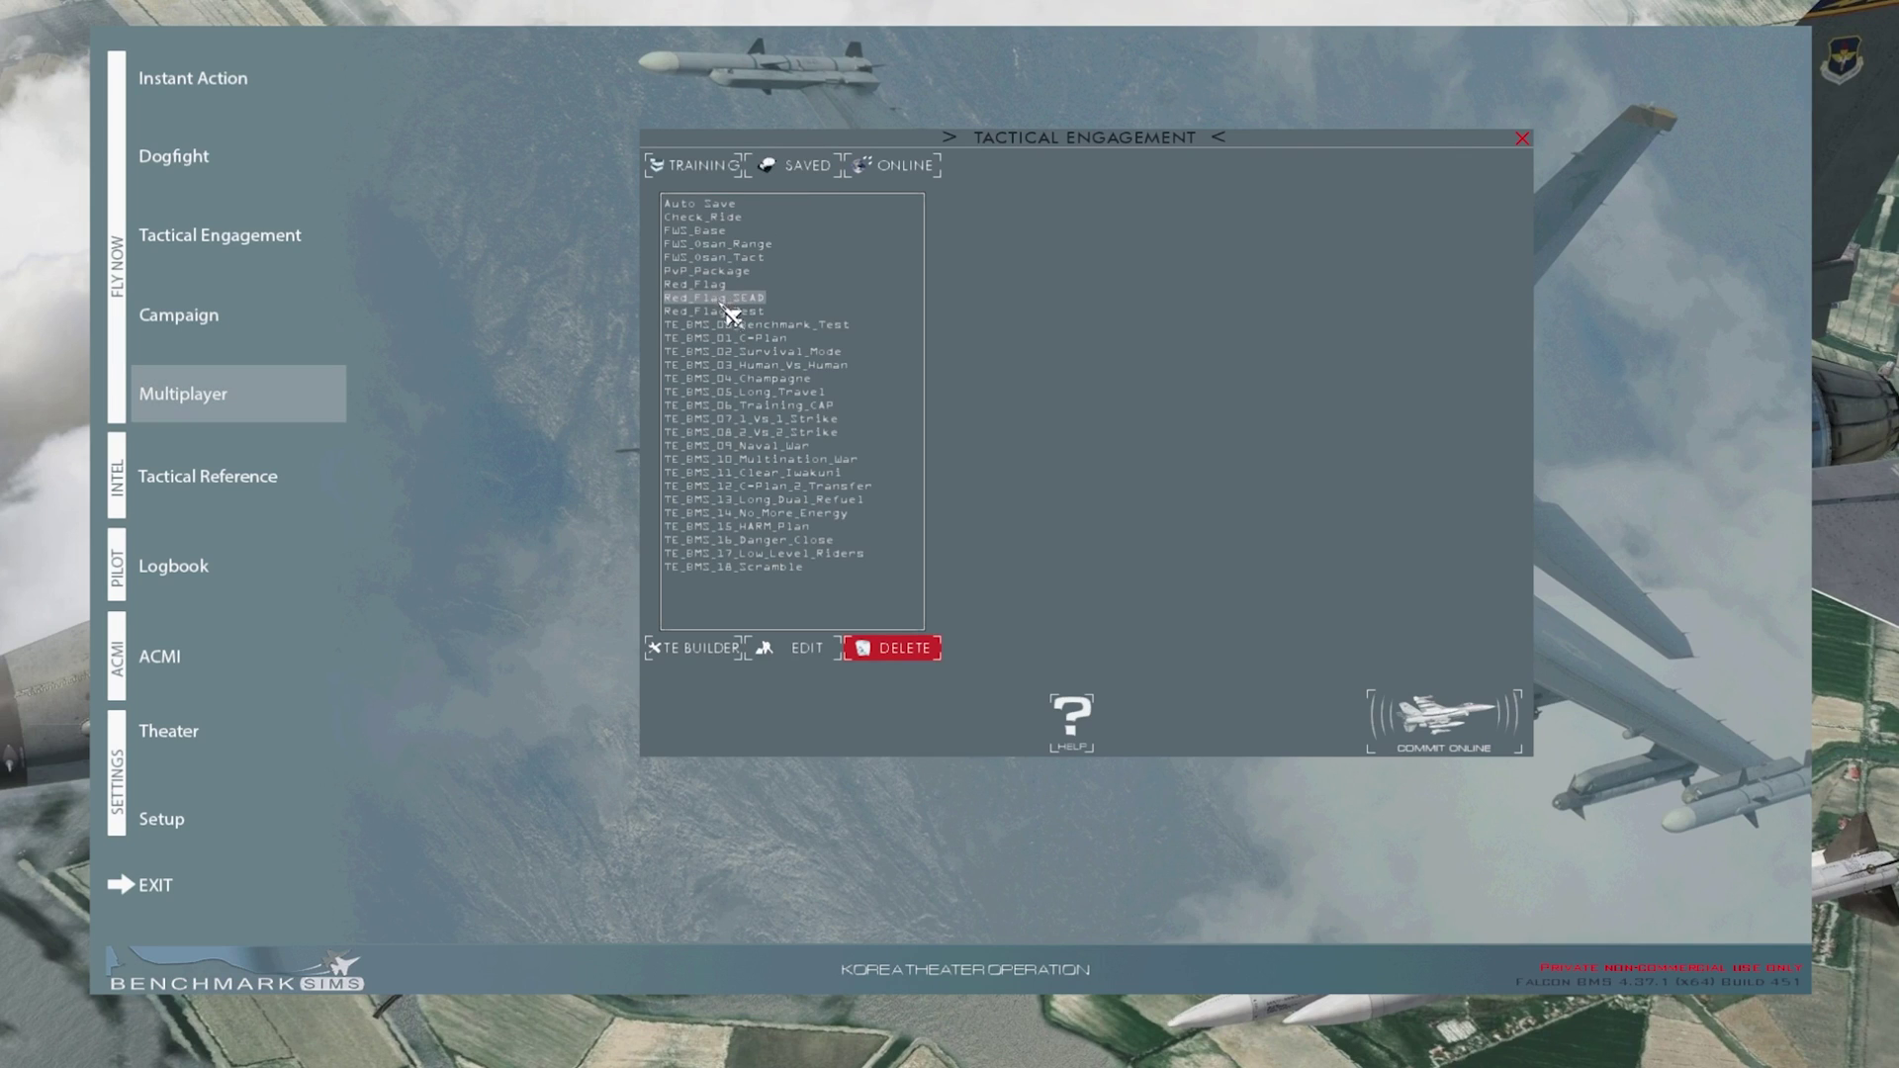
left_click(695, 286)
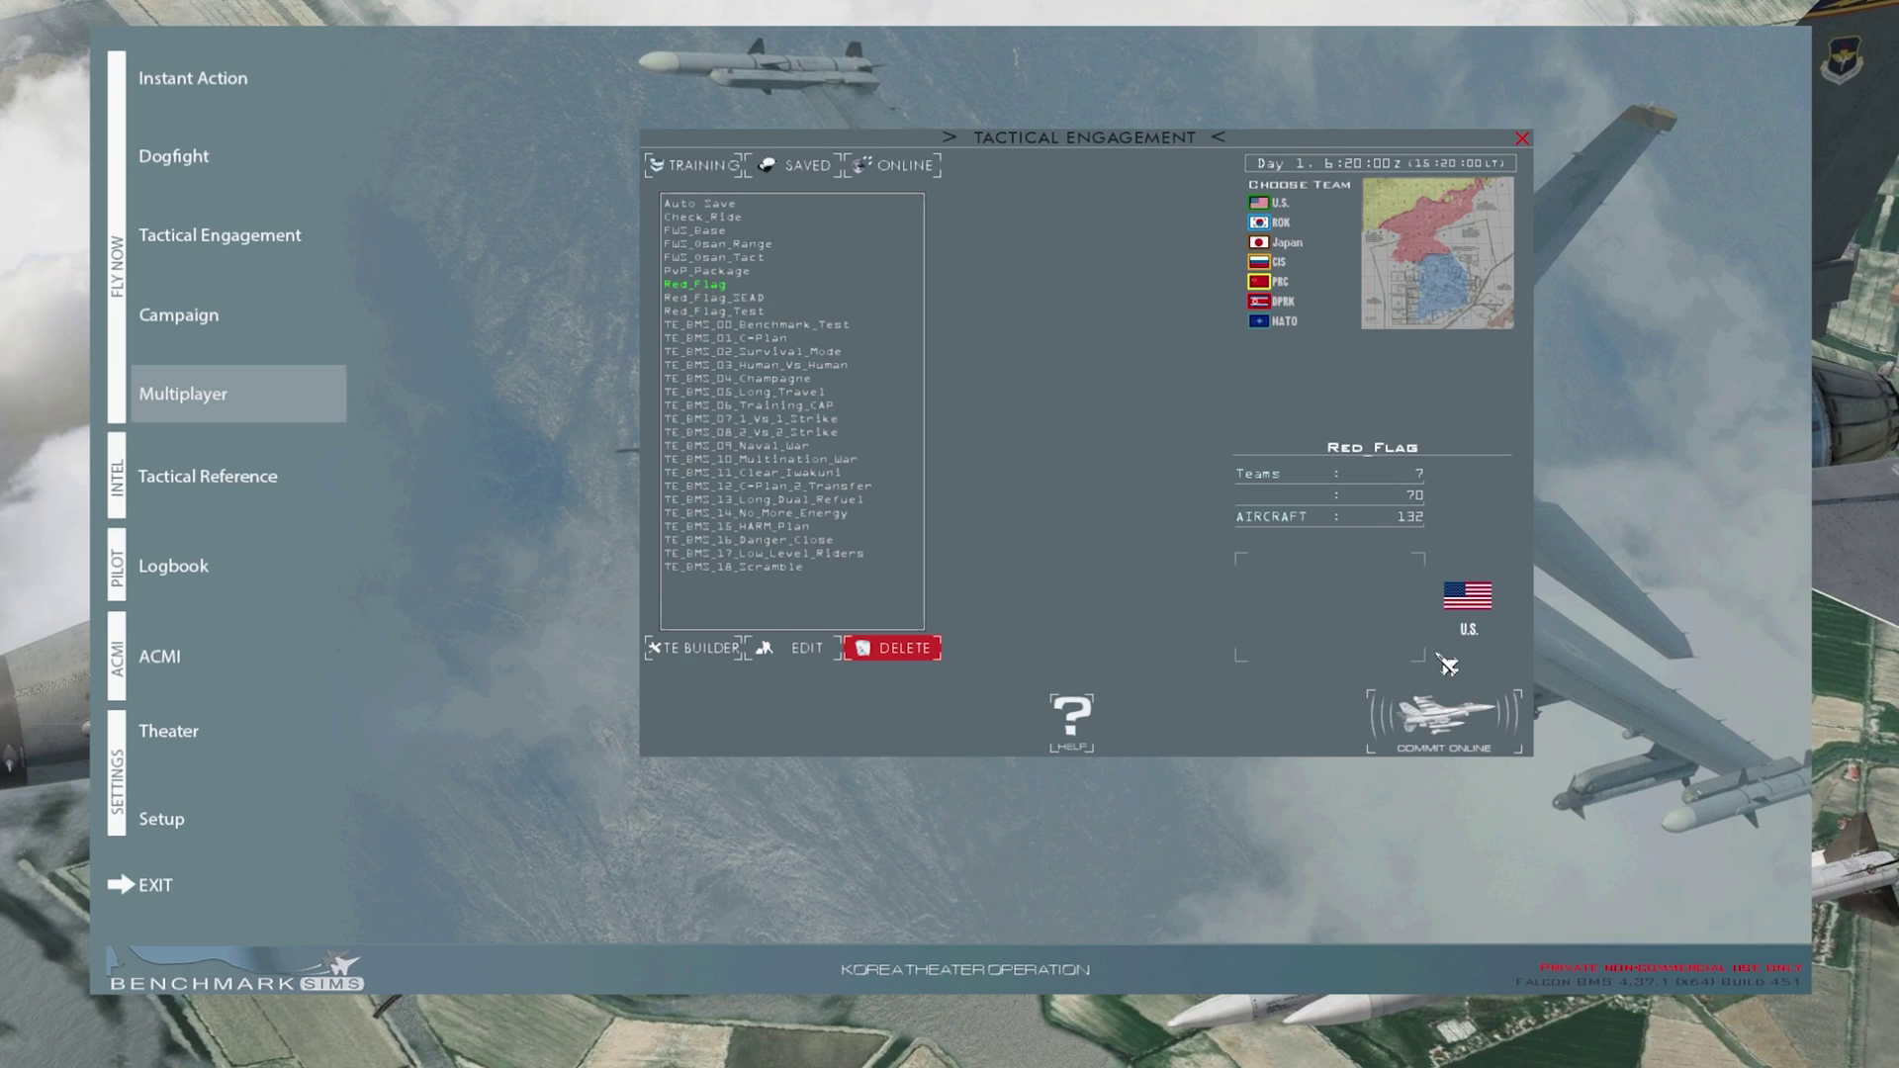
left_click(904, 171)
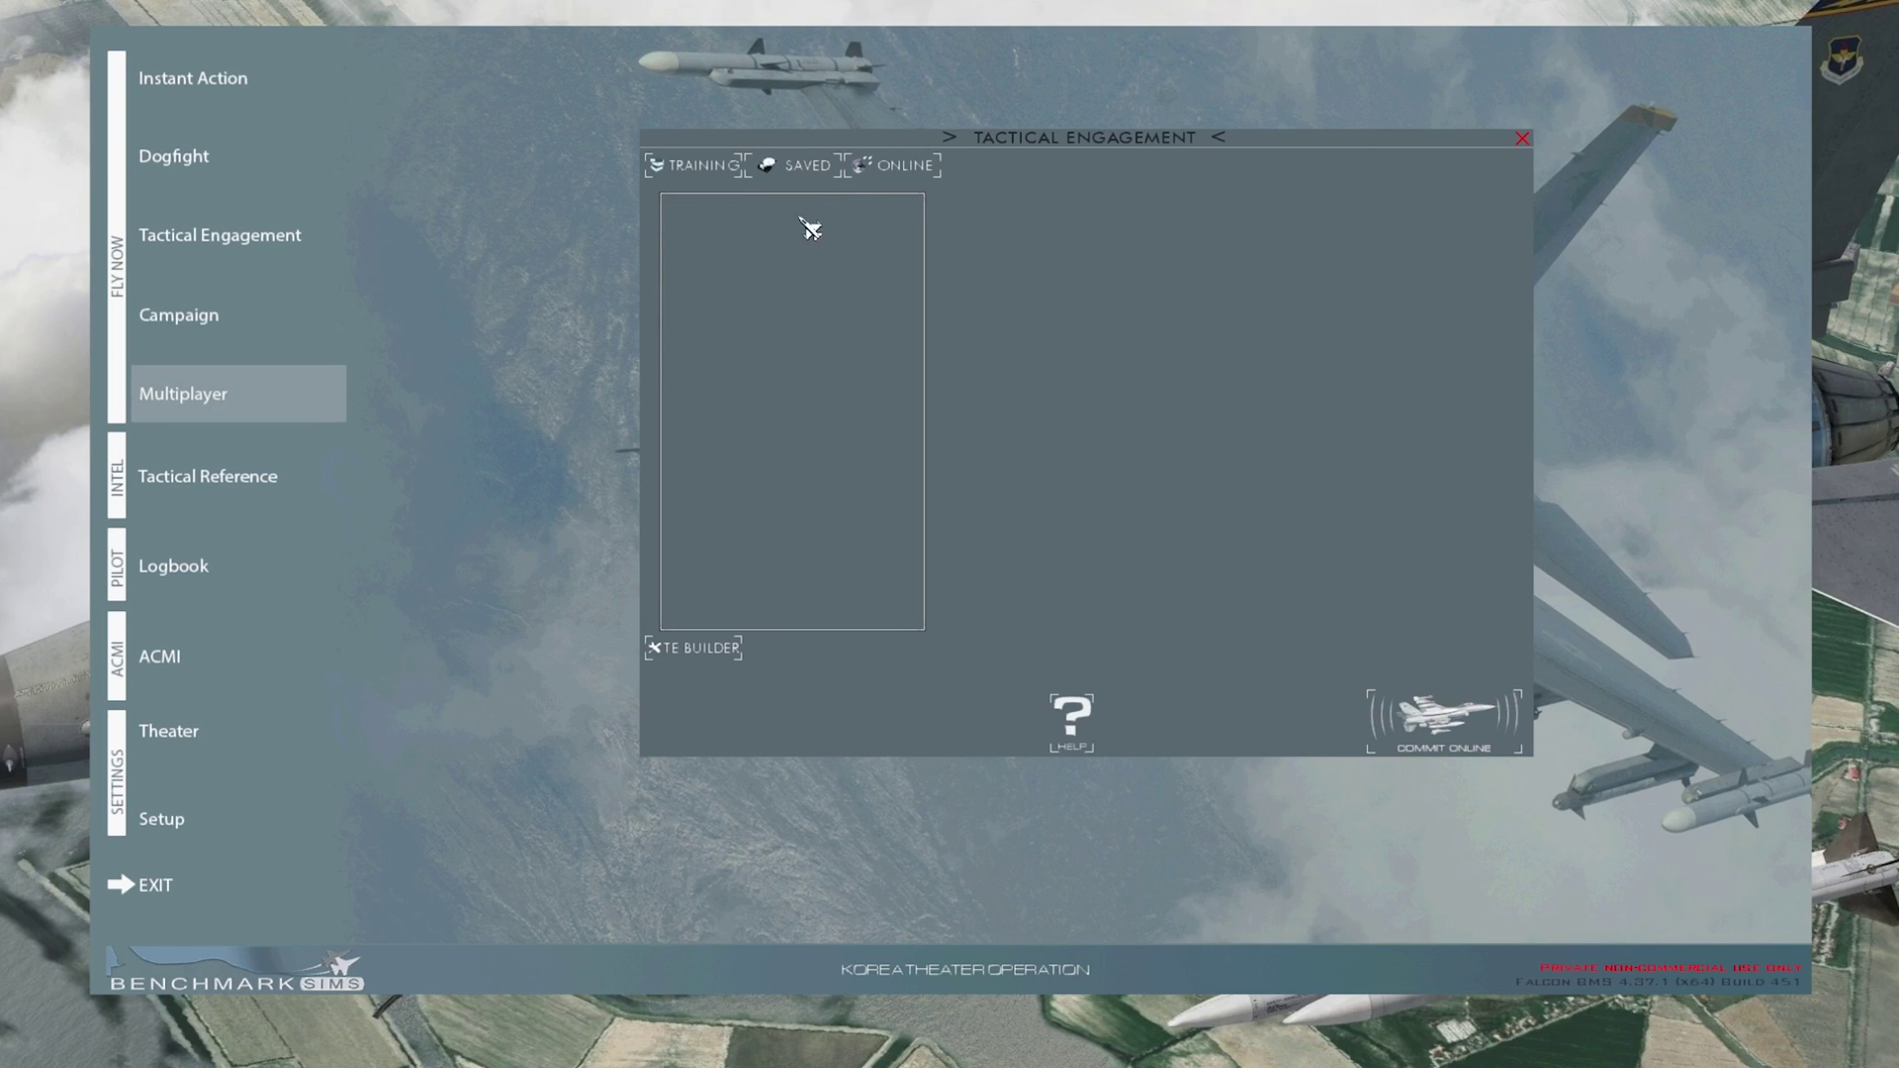
left_click(811, 169)
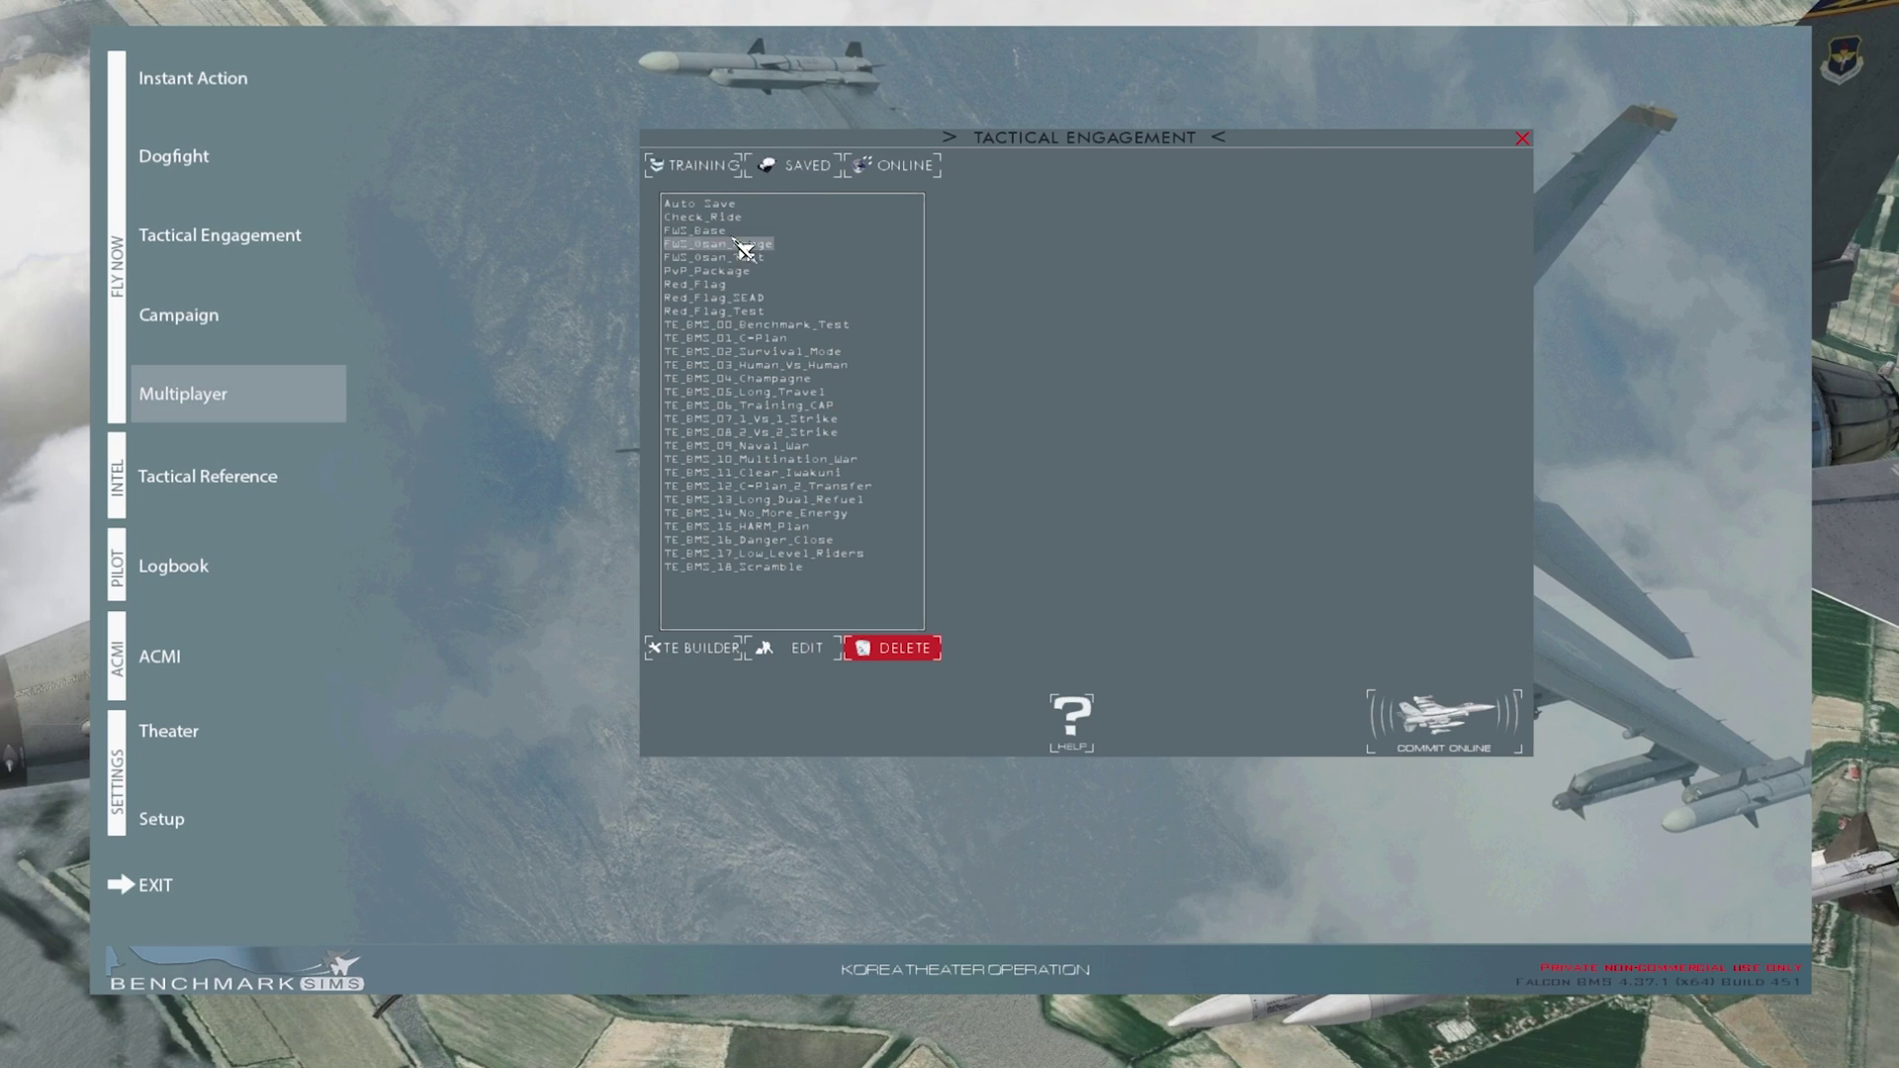
left_click(901, 170)
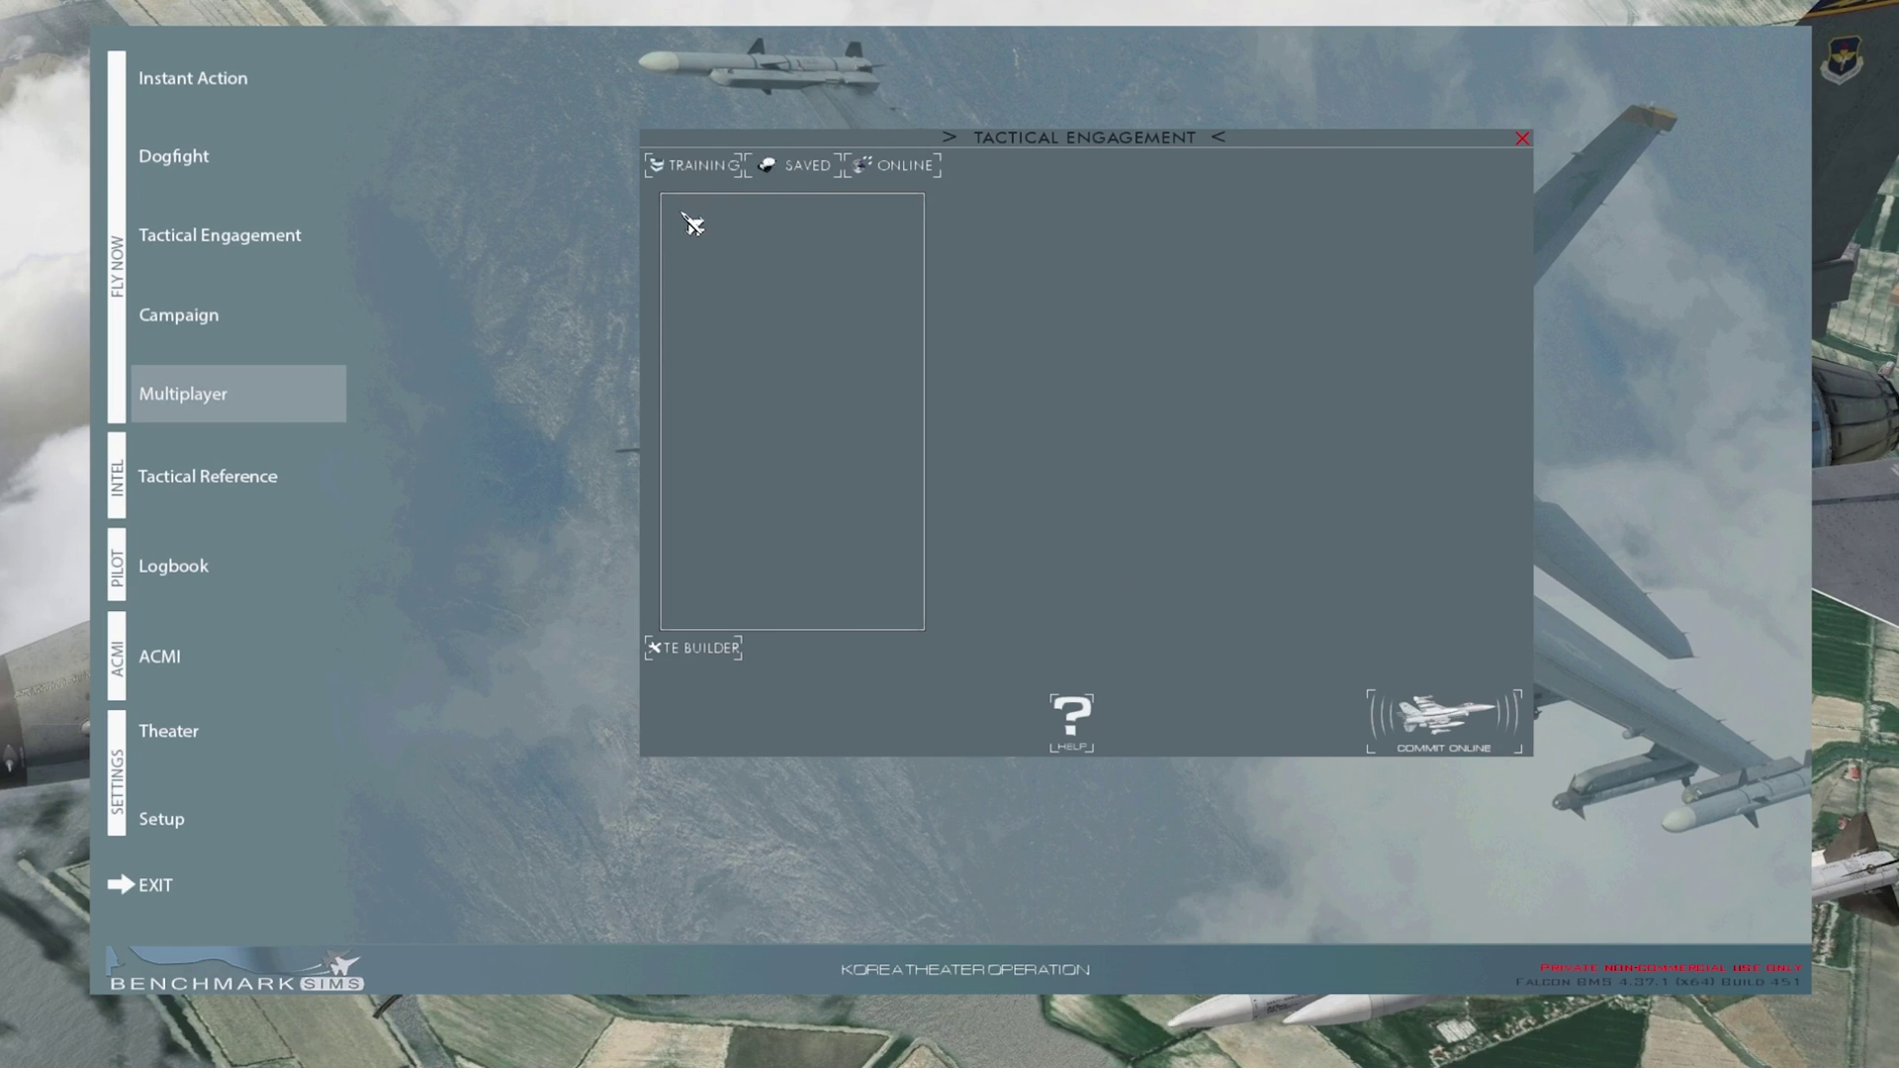
Step: Show the Campaign Online list and expand the VG Rolling Fire and TANGO's Game entries
left_click(208, 327)
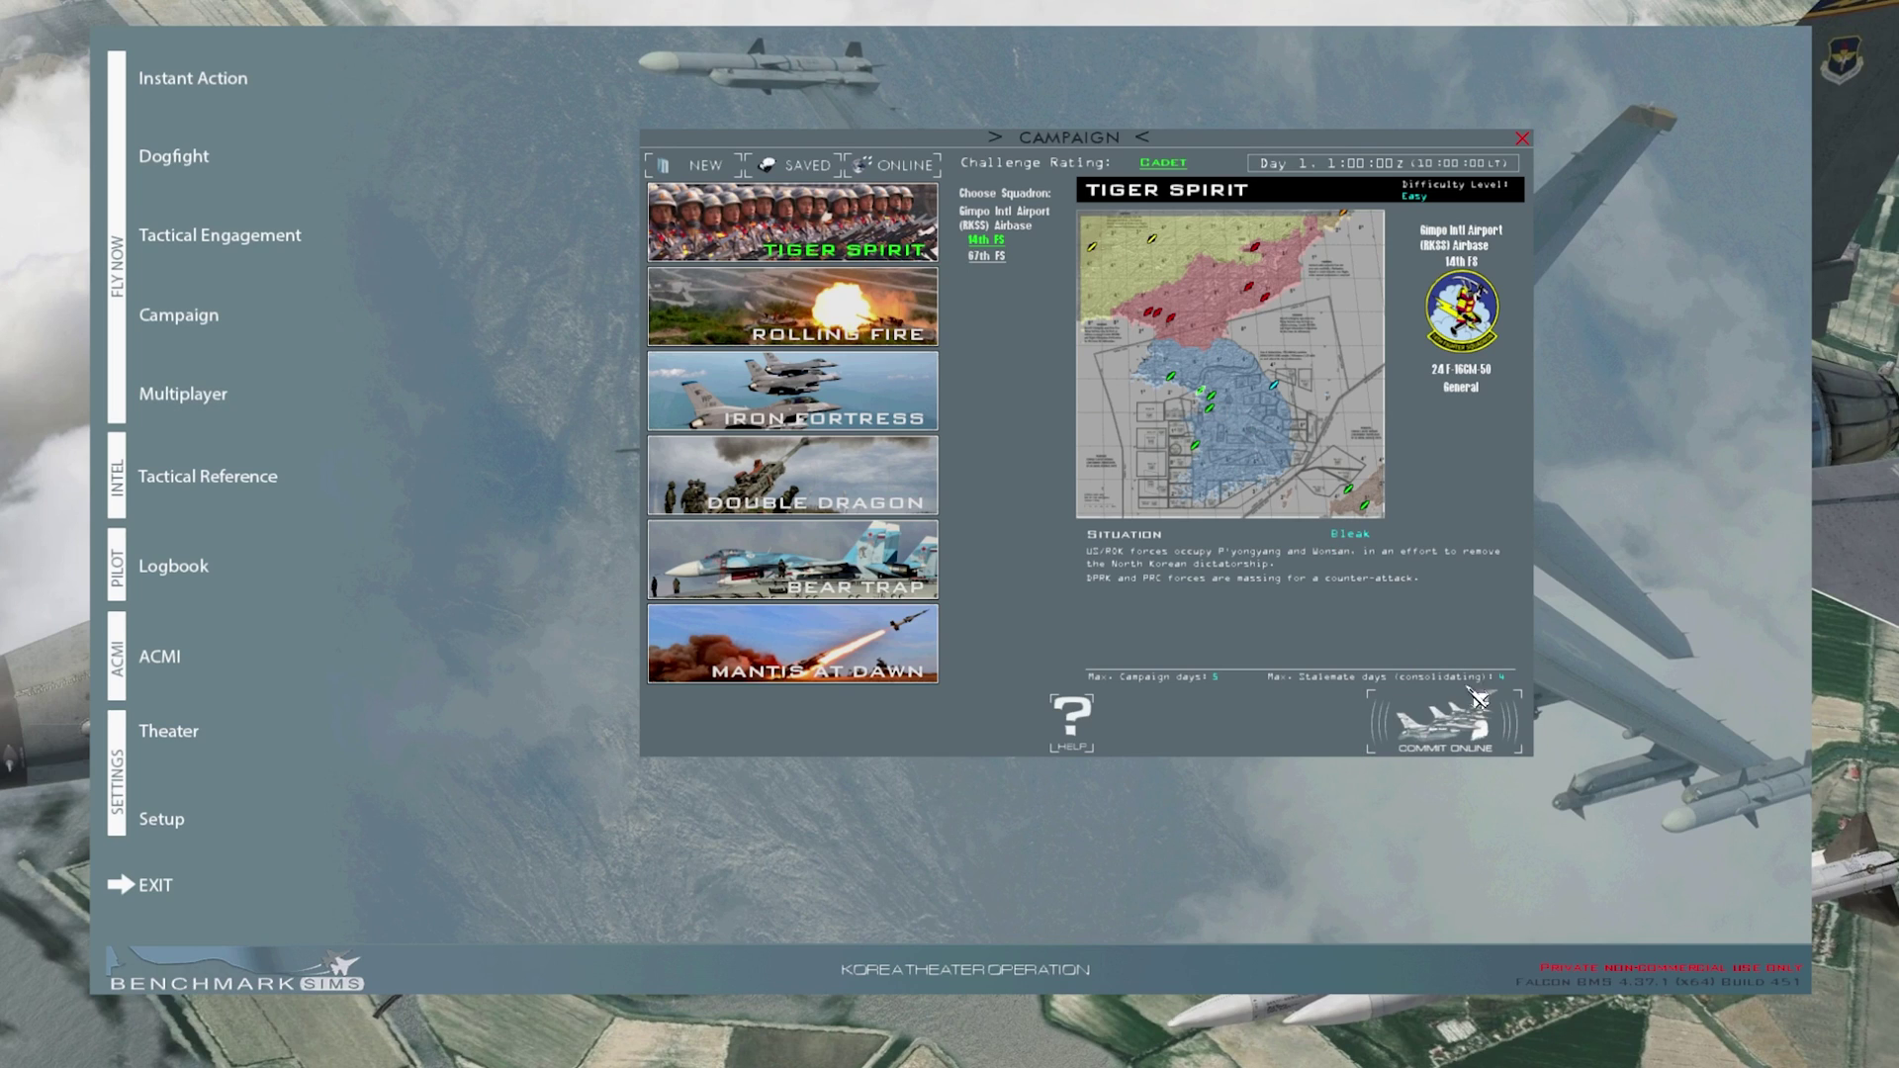
left_click(908, 172)
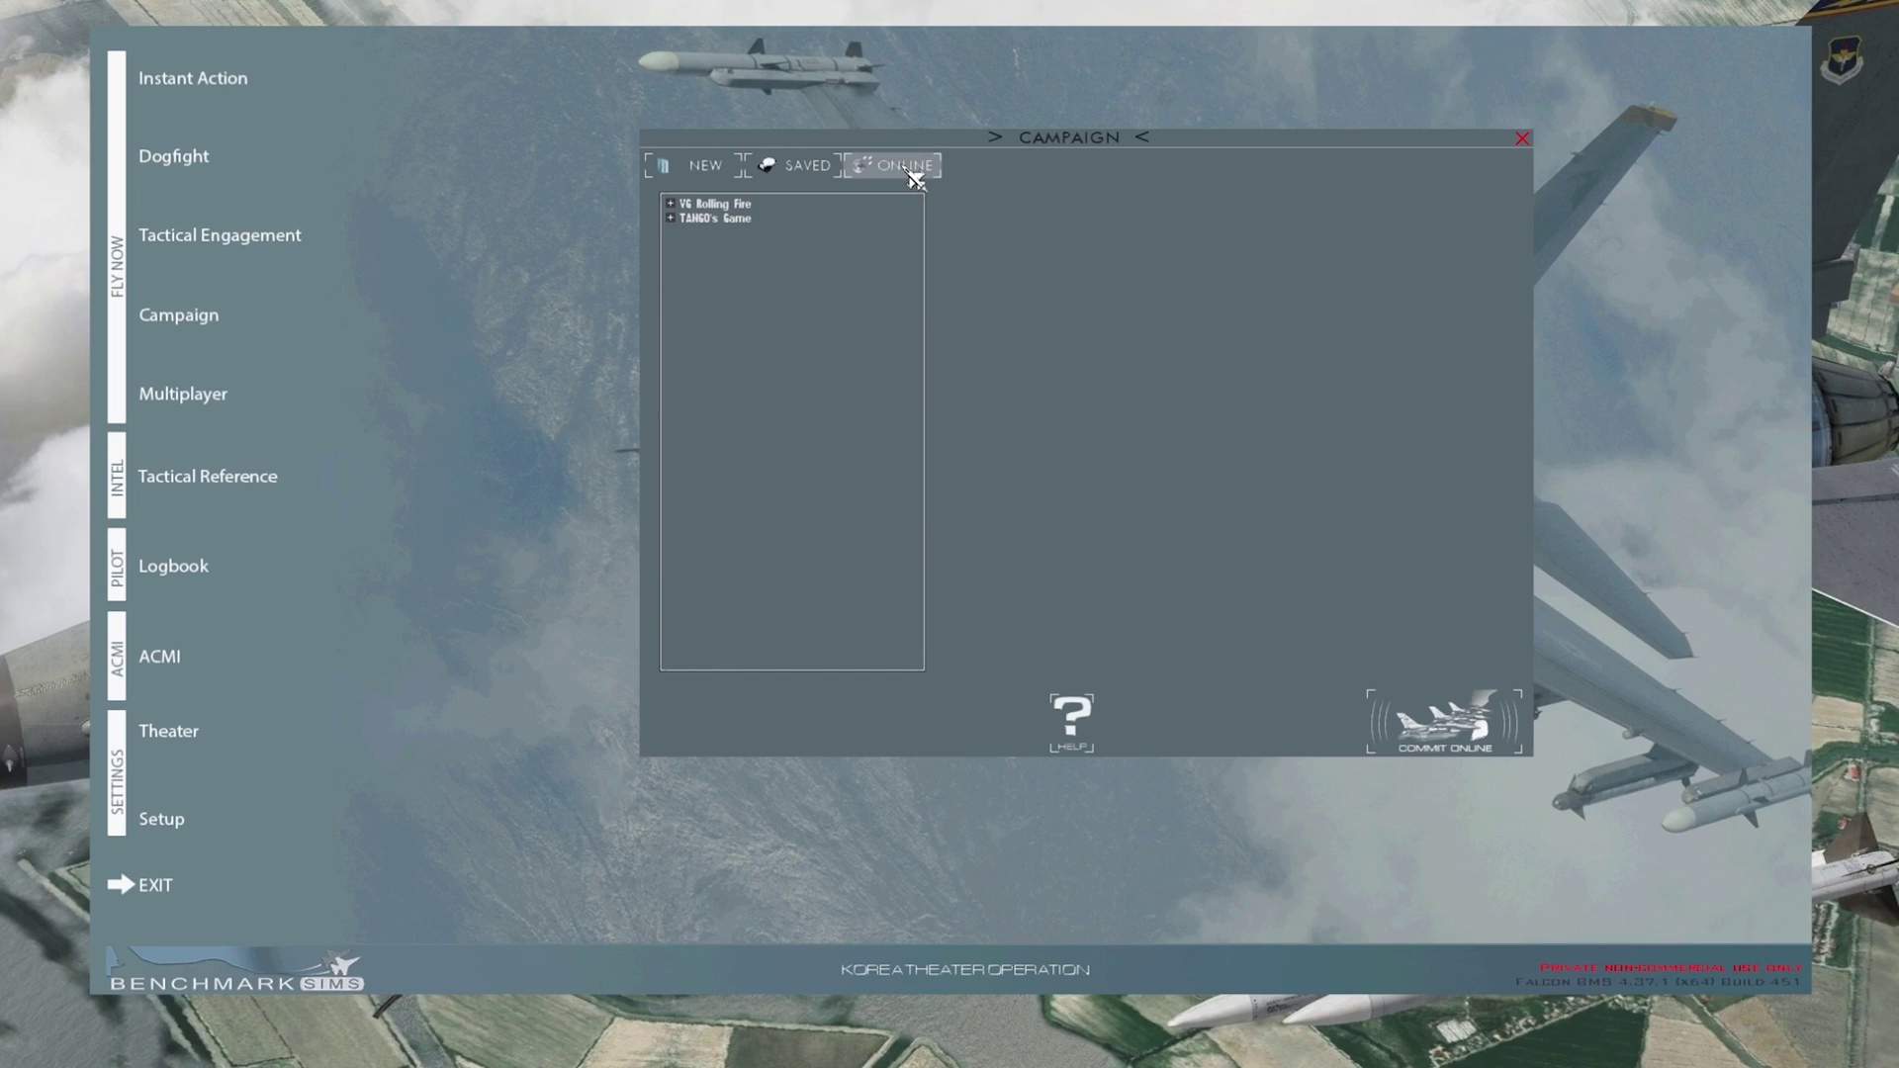
left_click(671, 202)
left_click(673, 259)
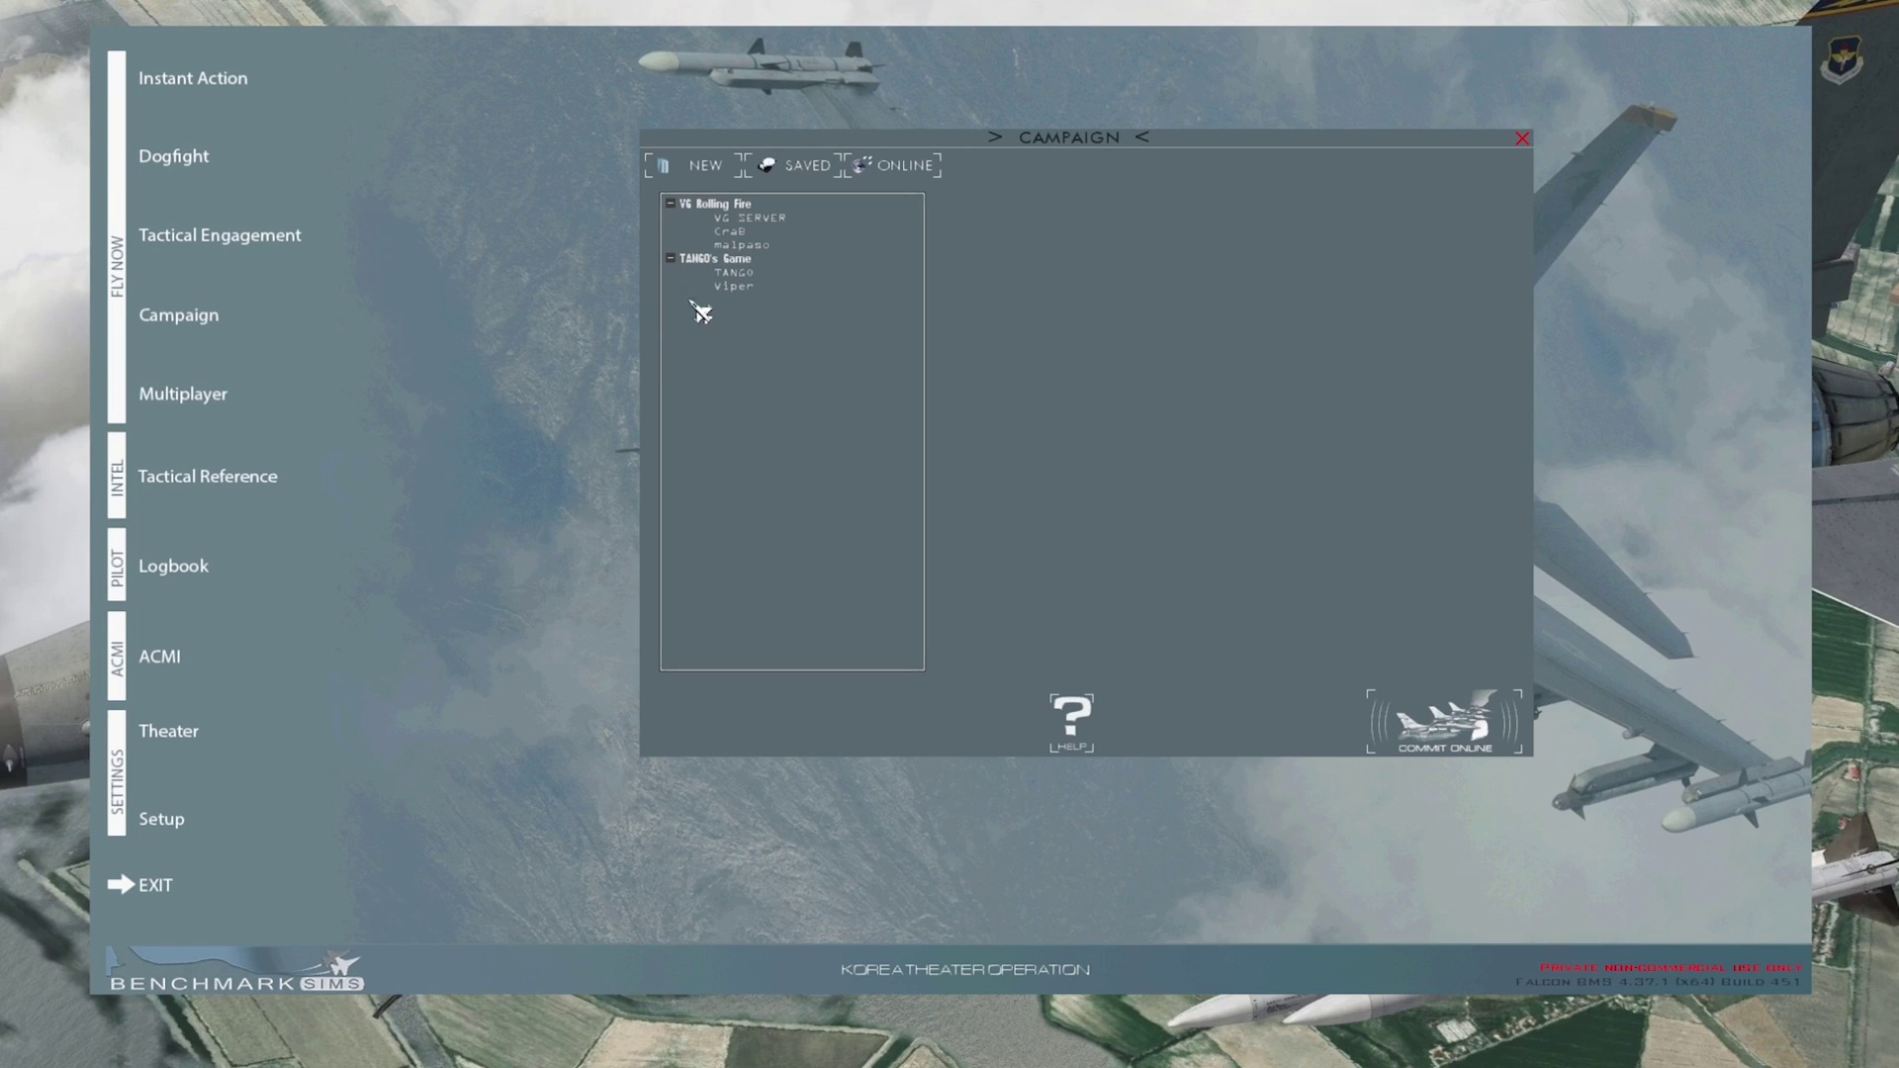
left_click(750, 273)
Step: Select VG Rolling Fire, compare squadrons at Osan, Seosan and Gunsan, and pick the 36th FS at Osan AB
left_click(728, 208)
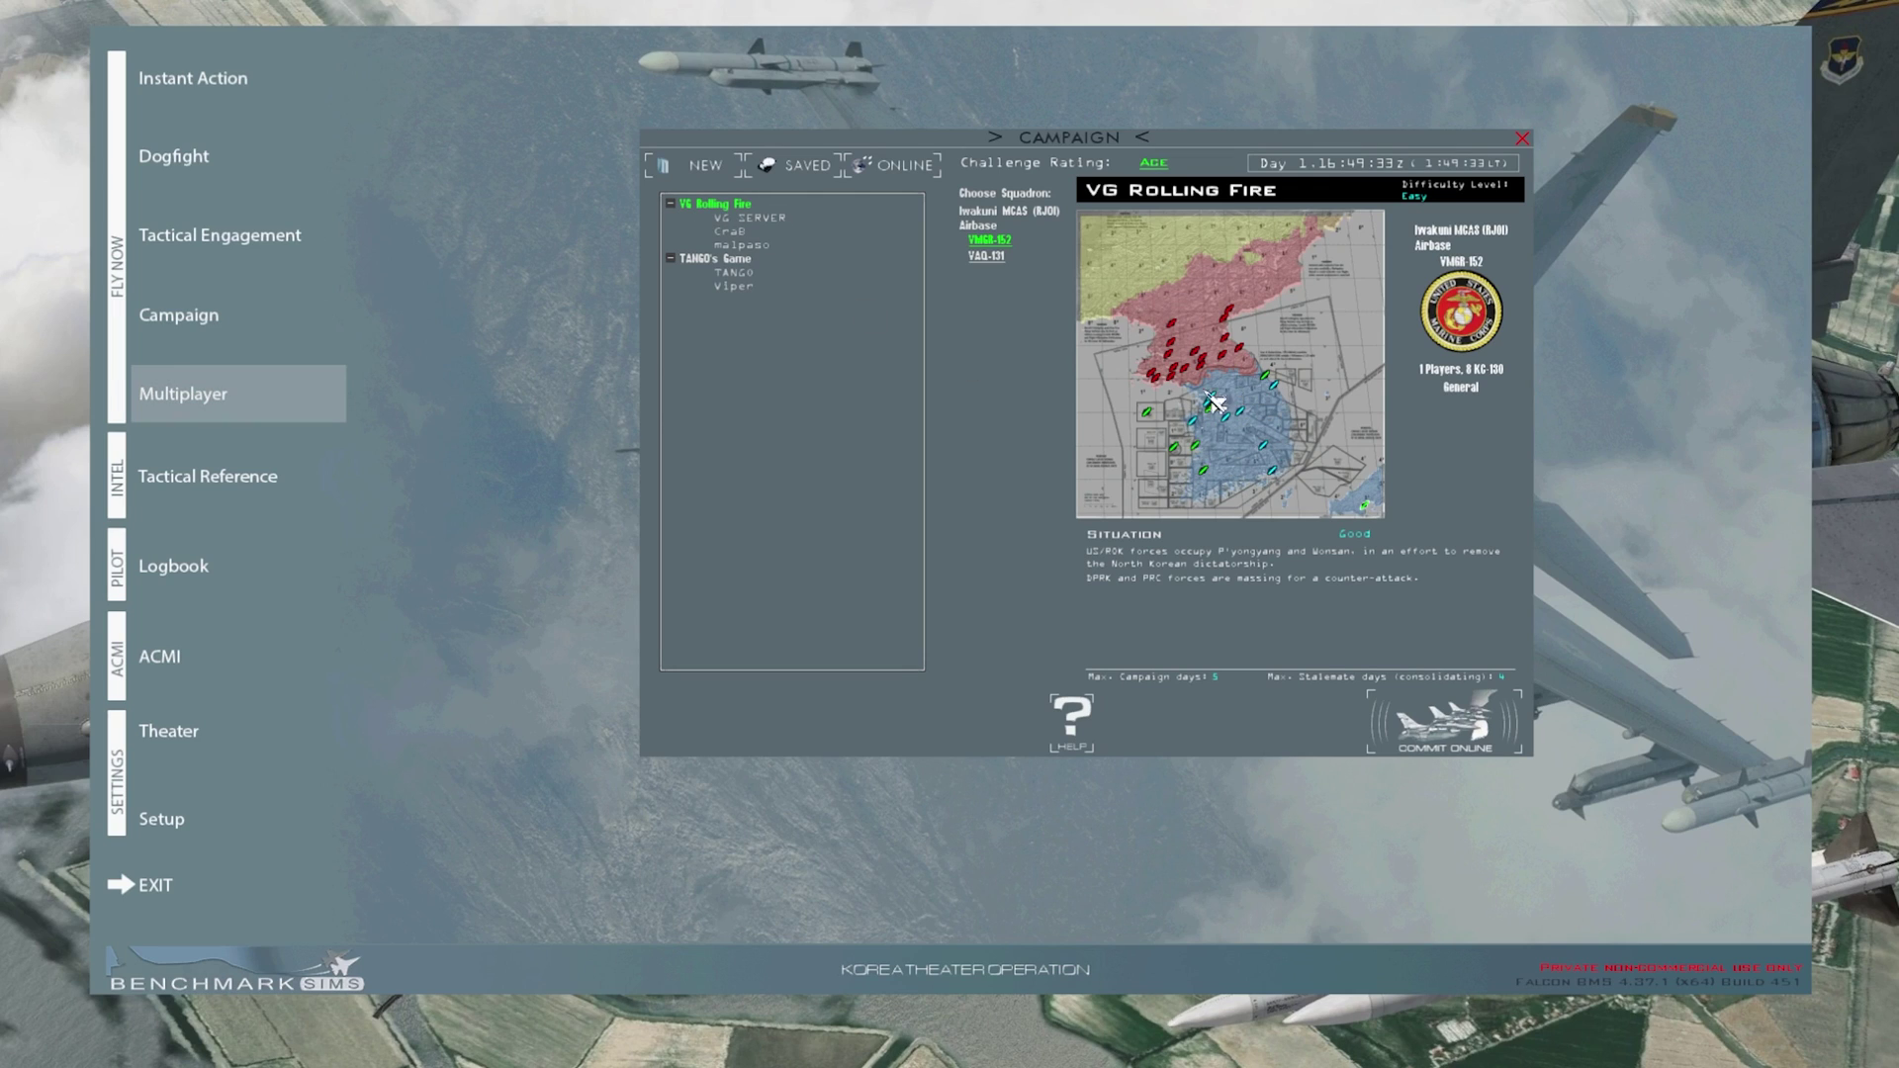
left_click(1224, 424)
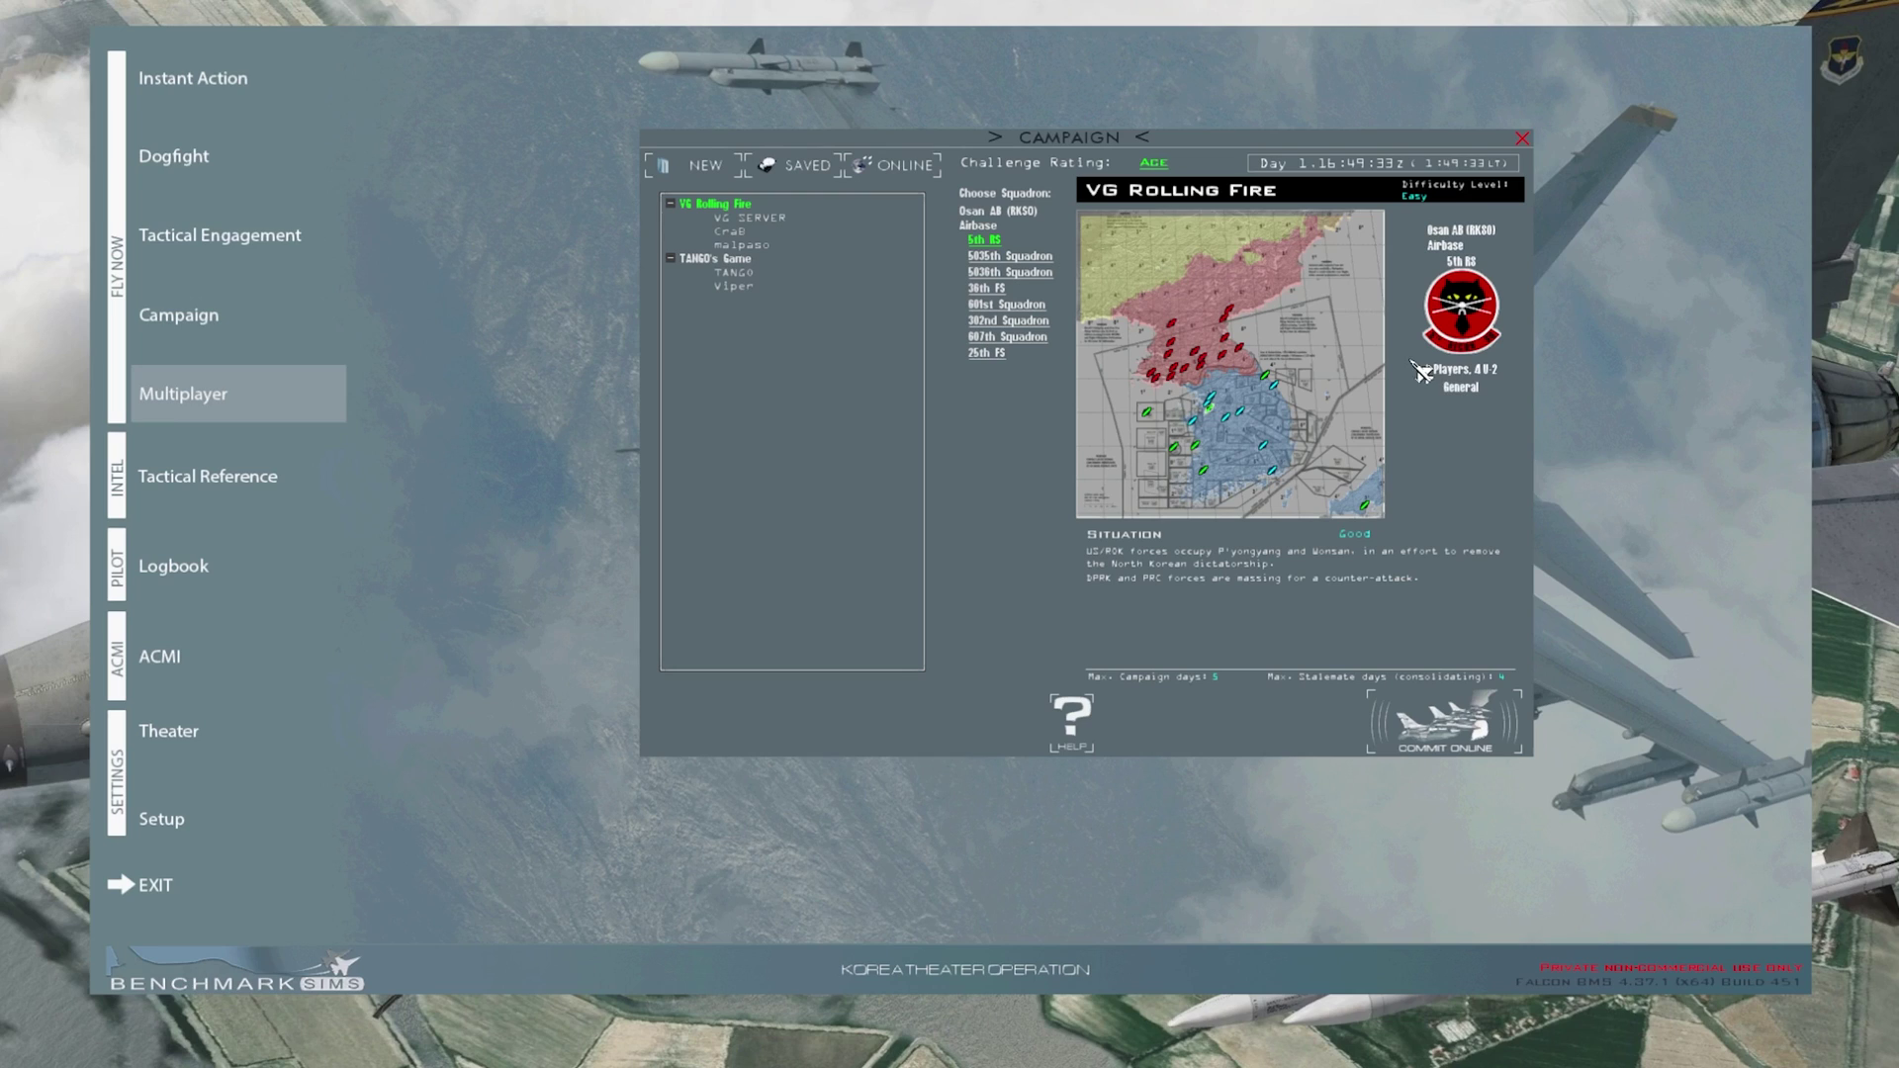
left_click(1202, 445)
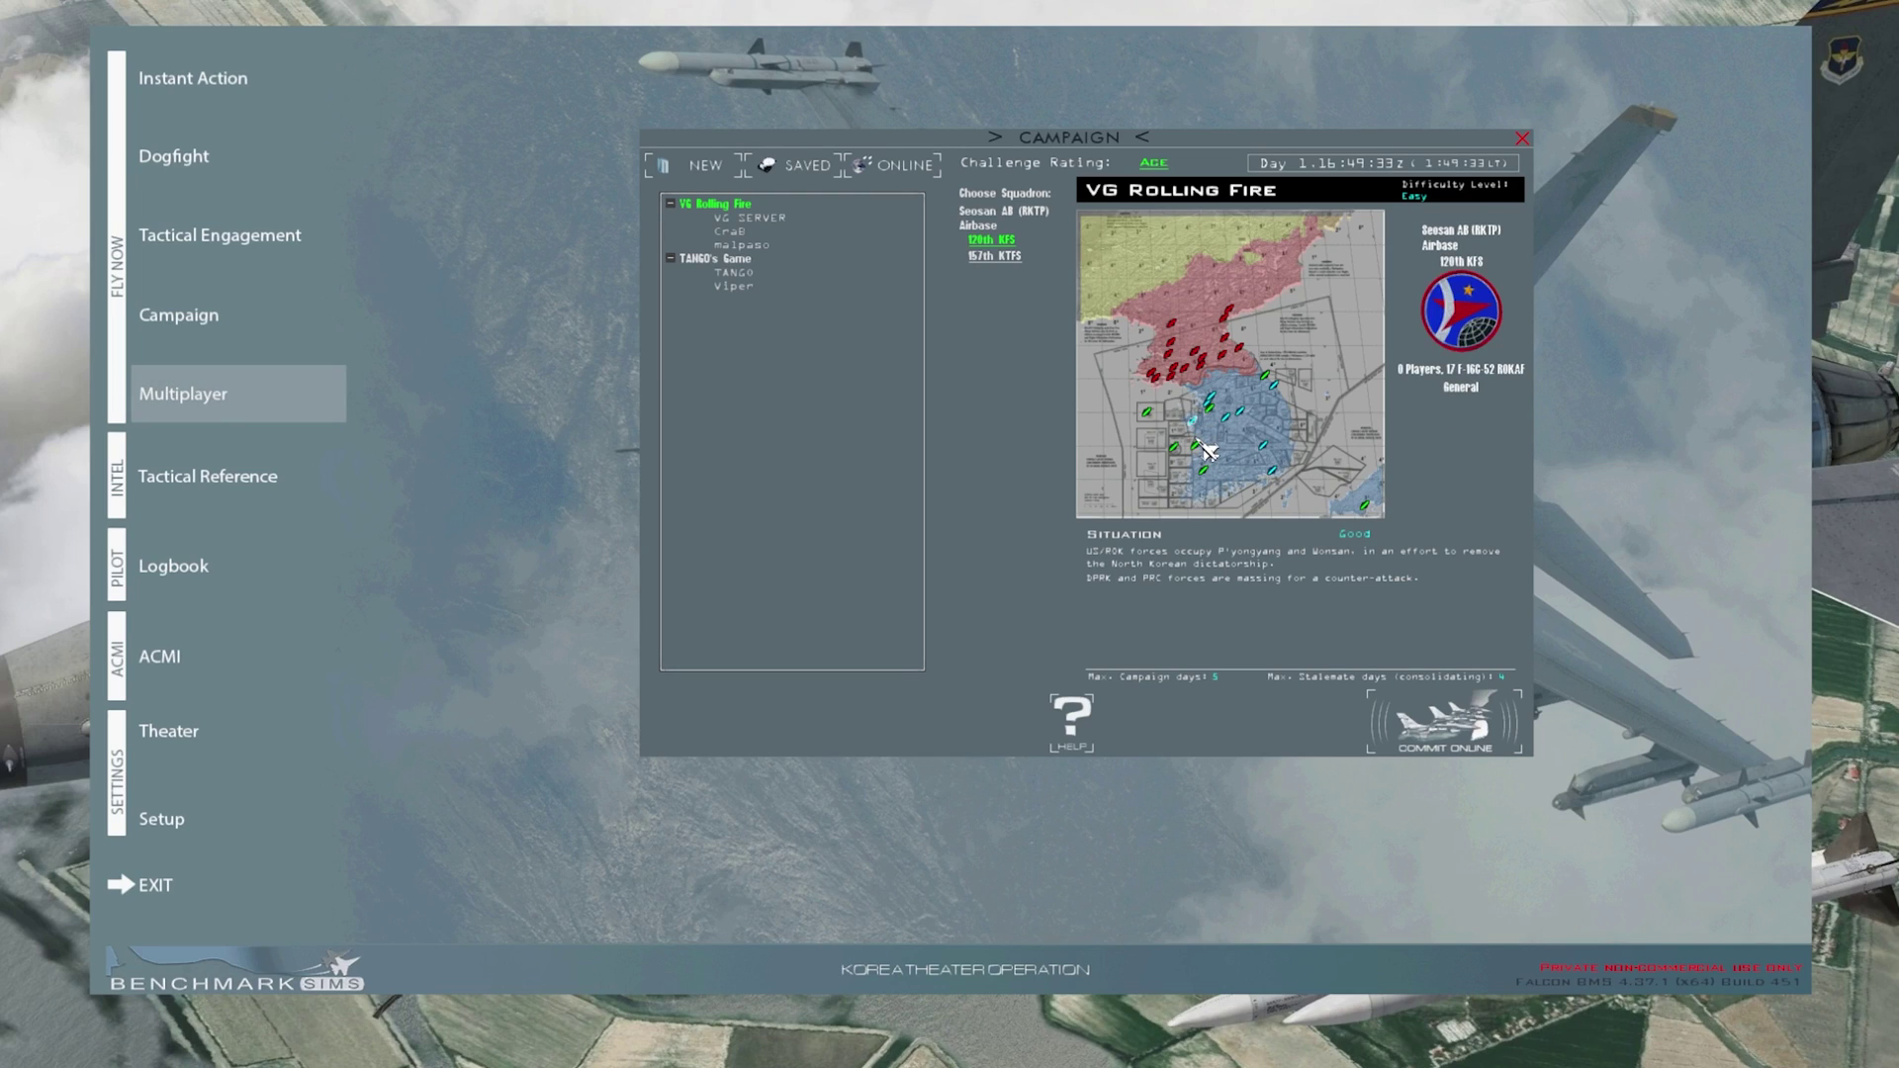
left_click(1207, 455)
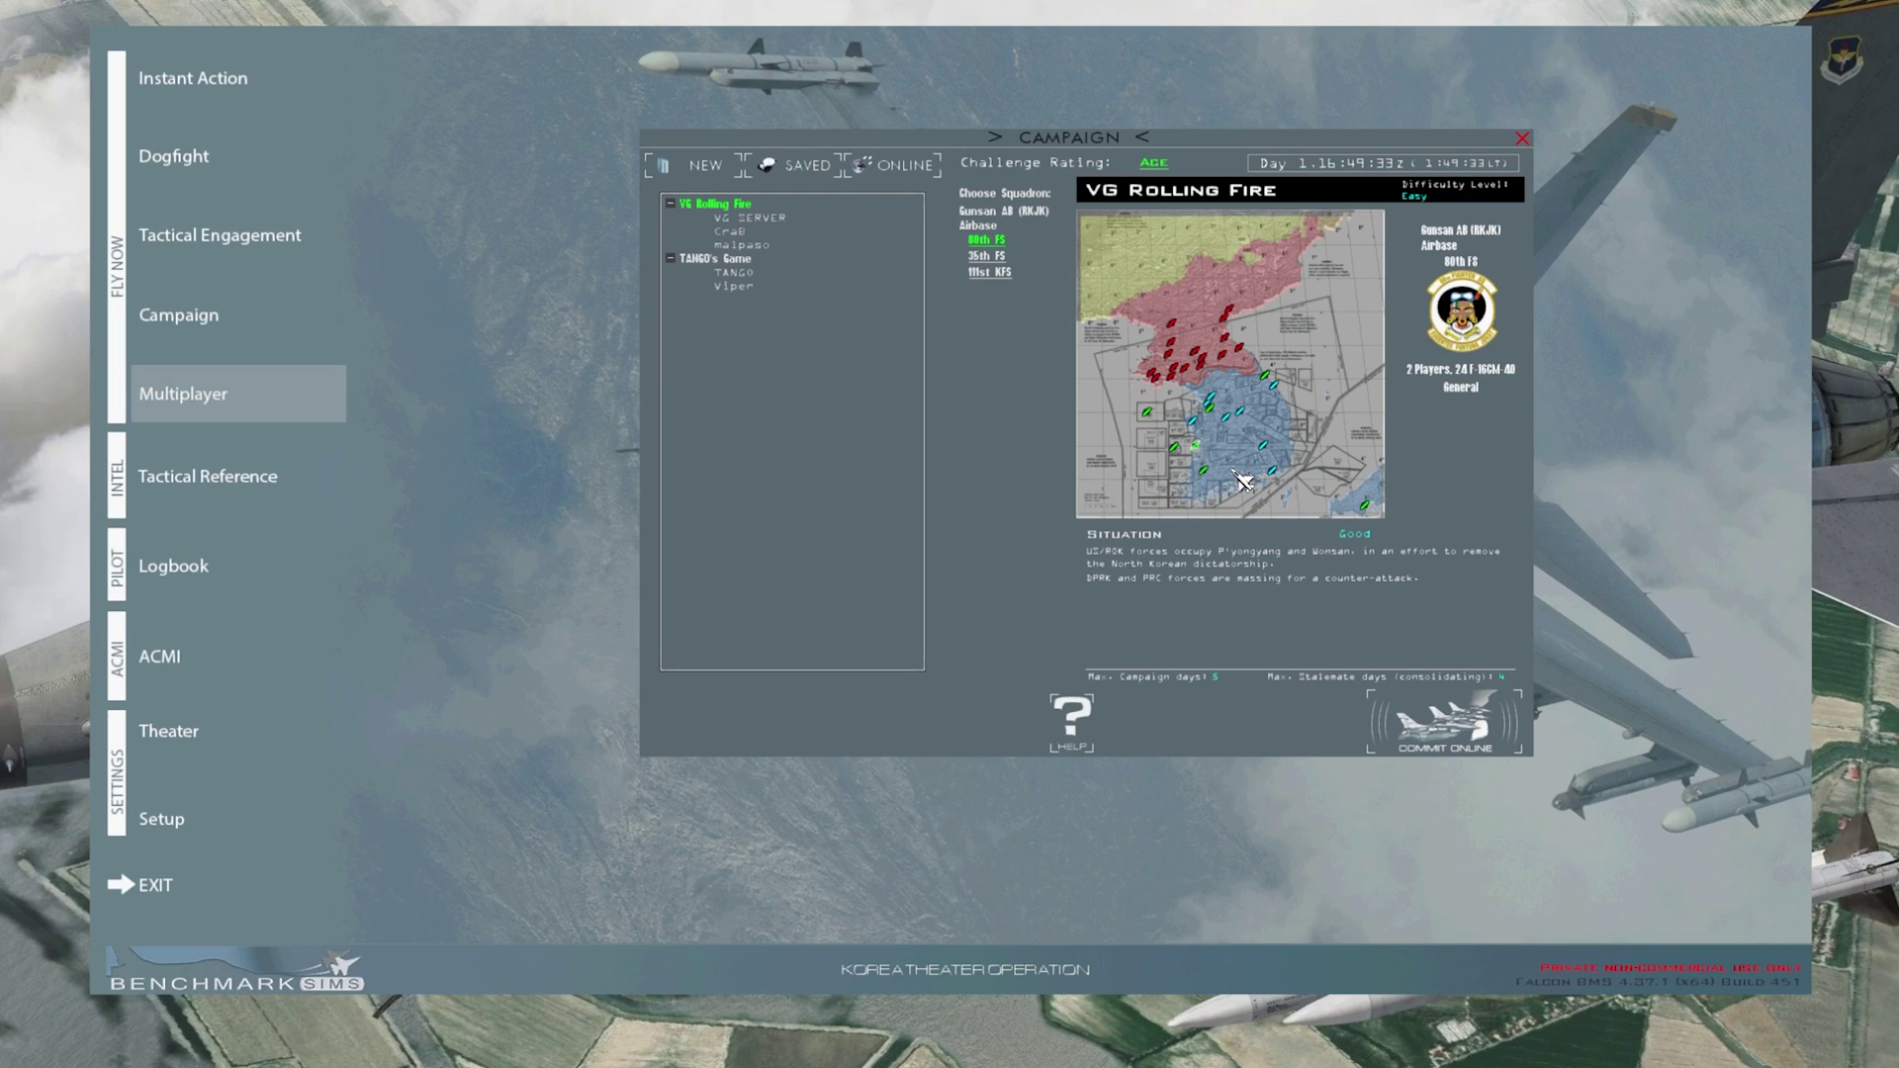
left_click(986, 256)
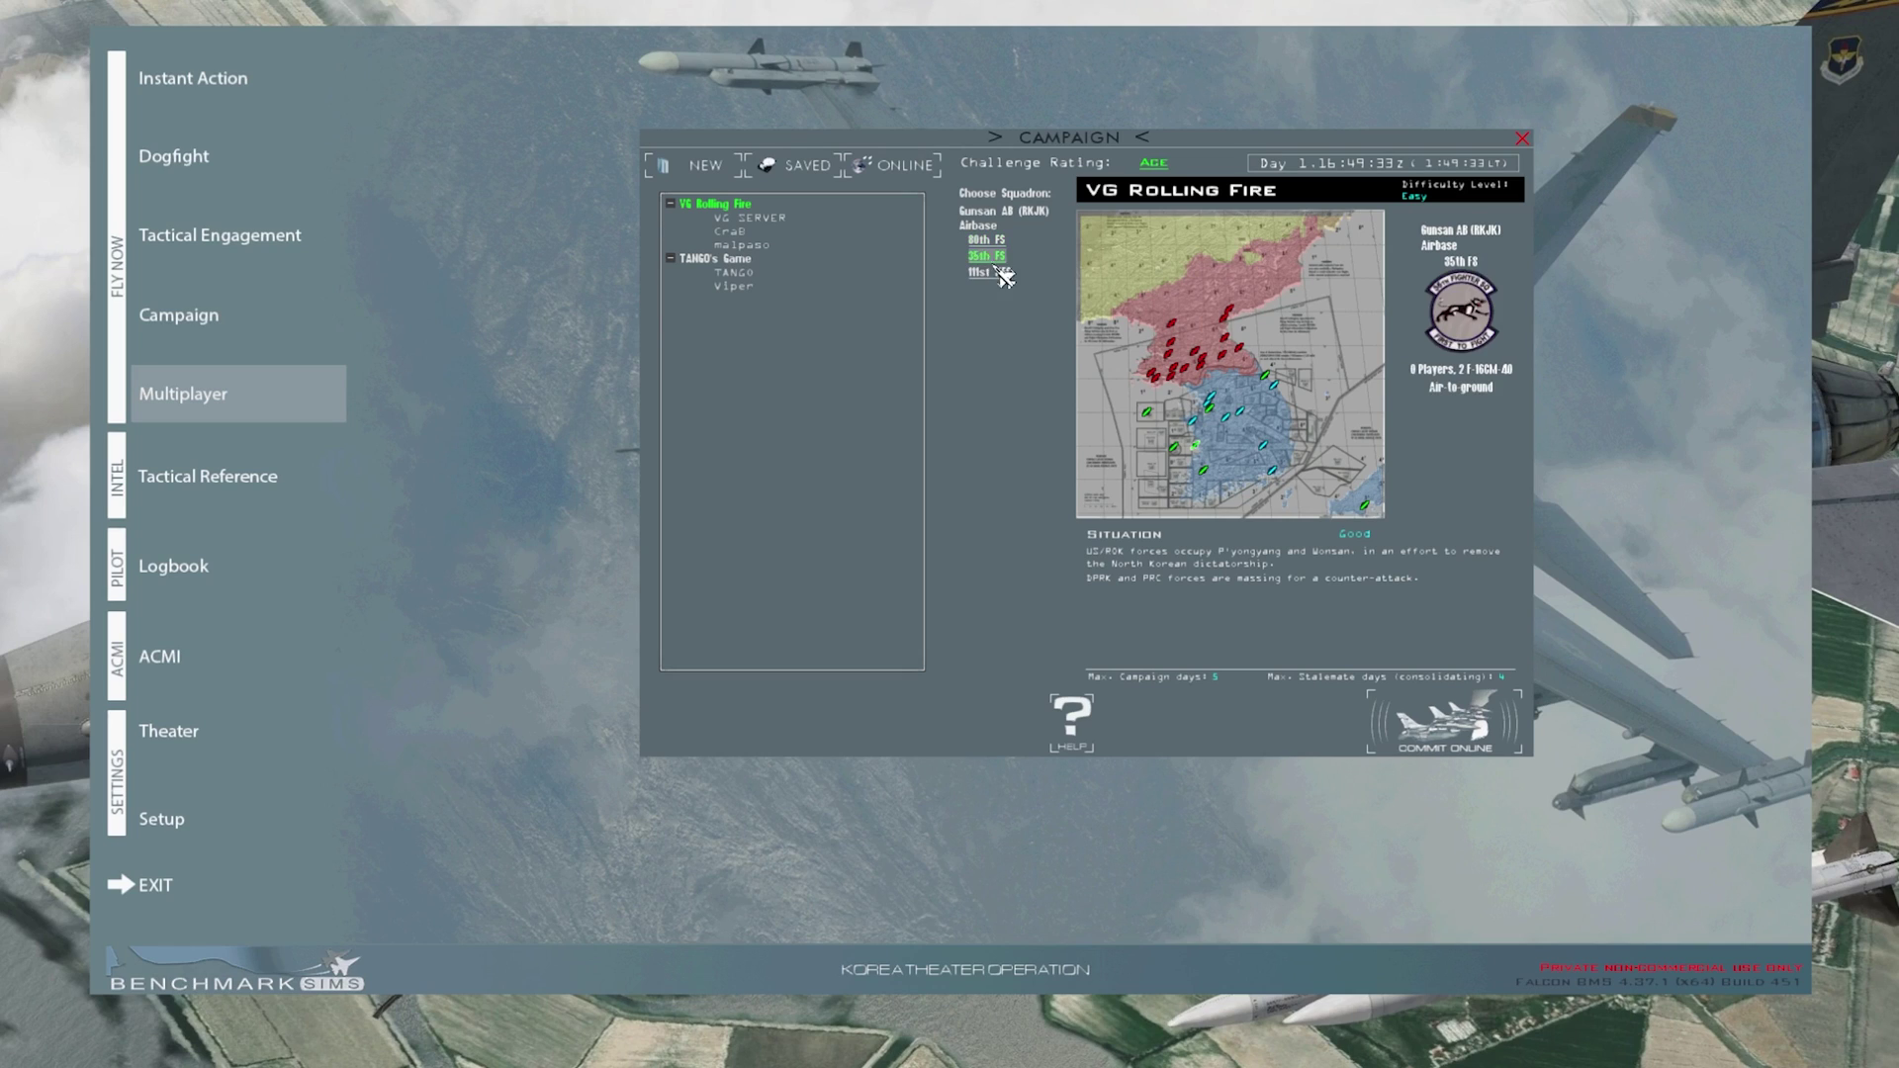
left_click(987, 240)
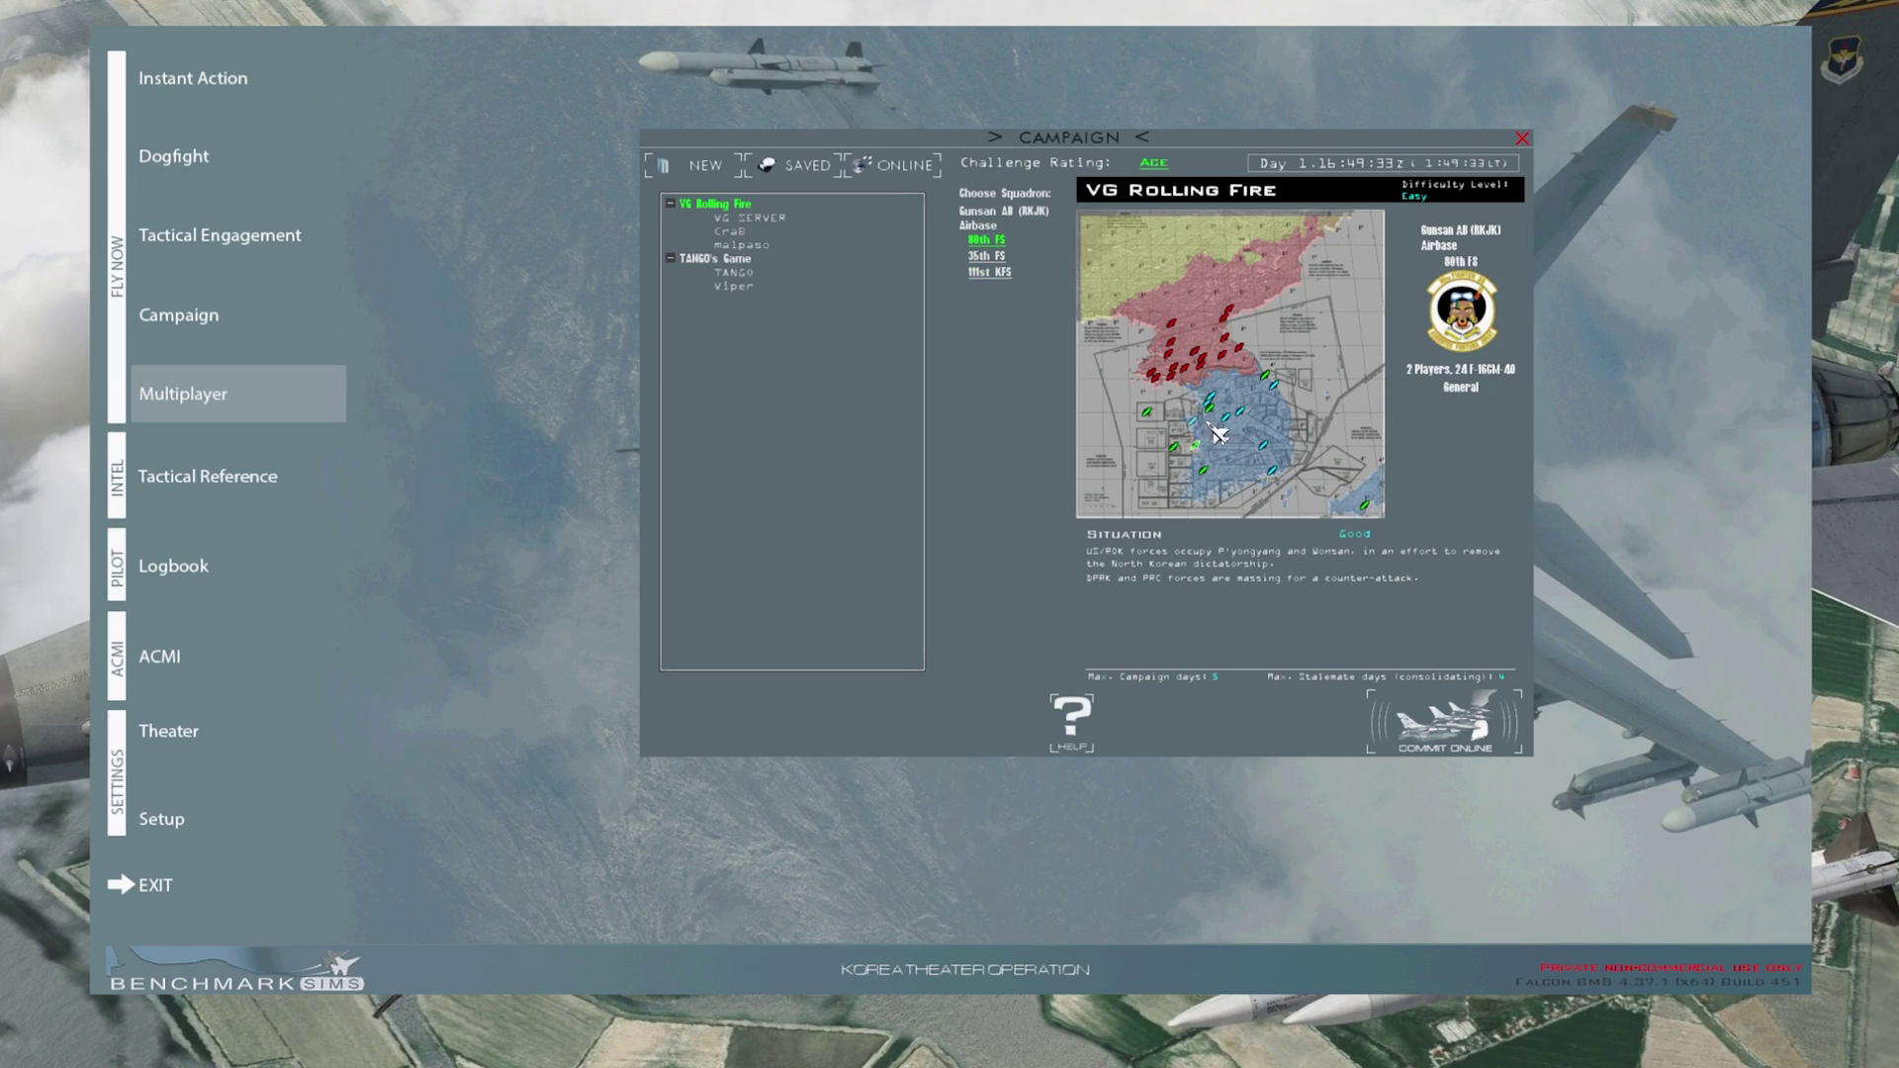
left_click(1225, 424)
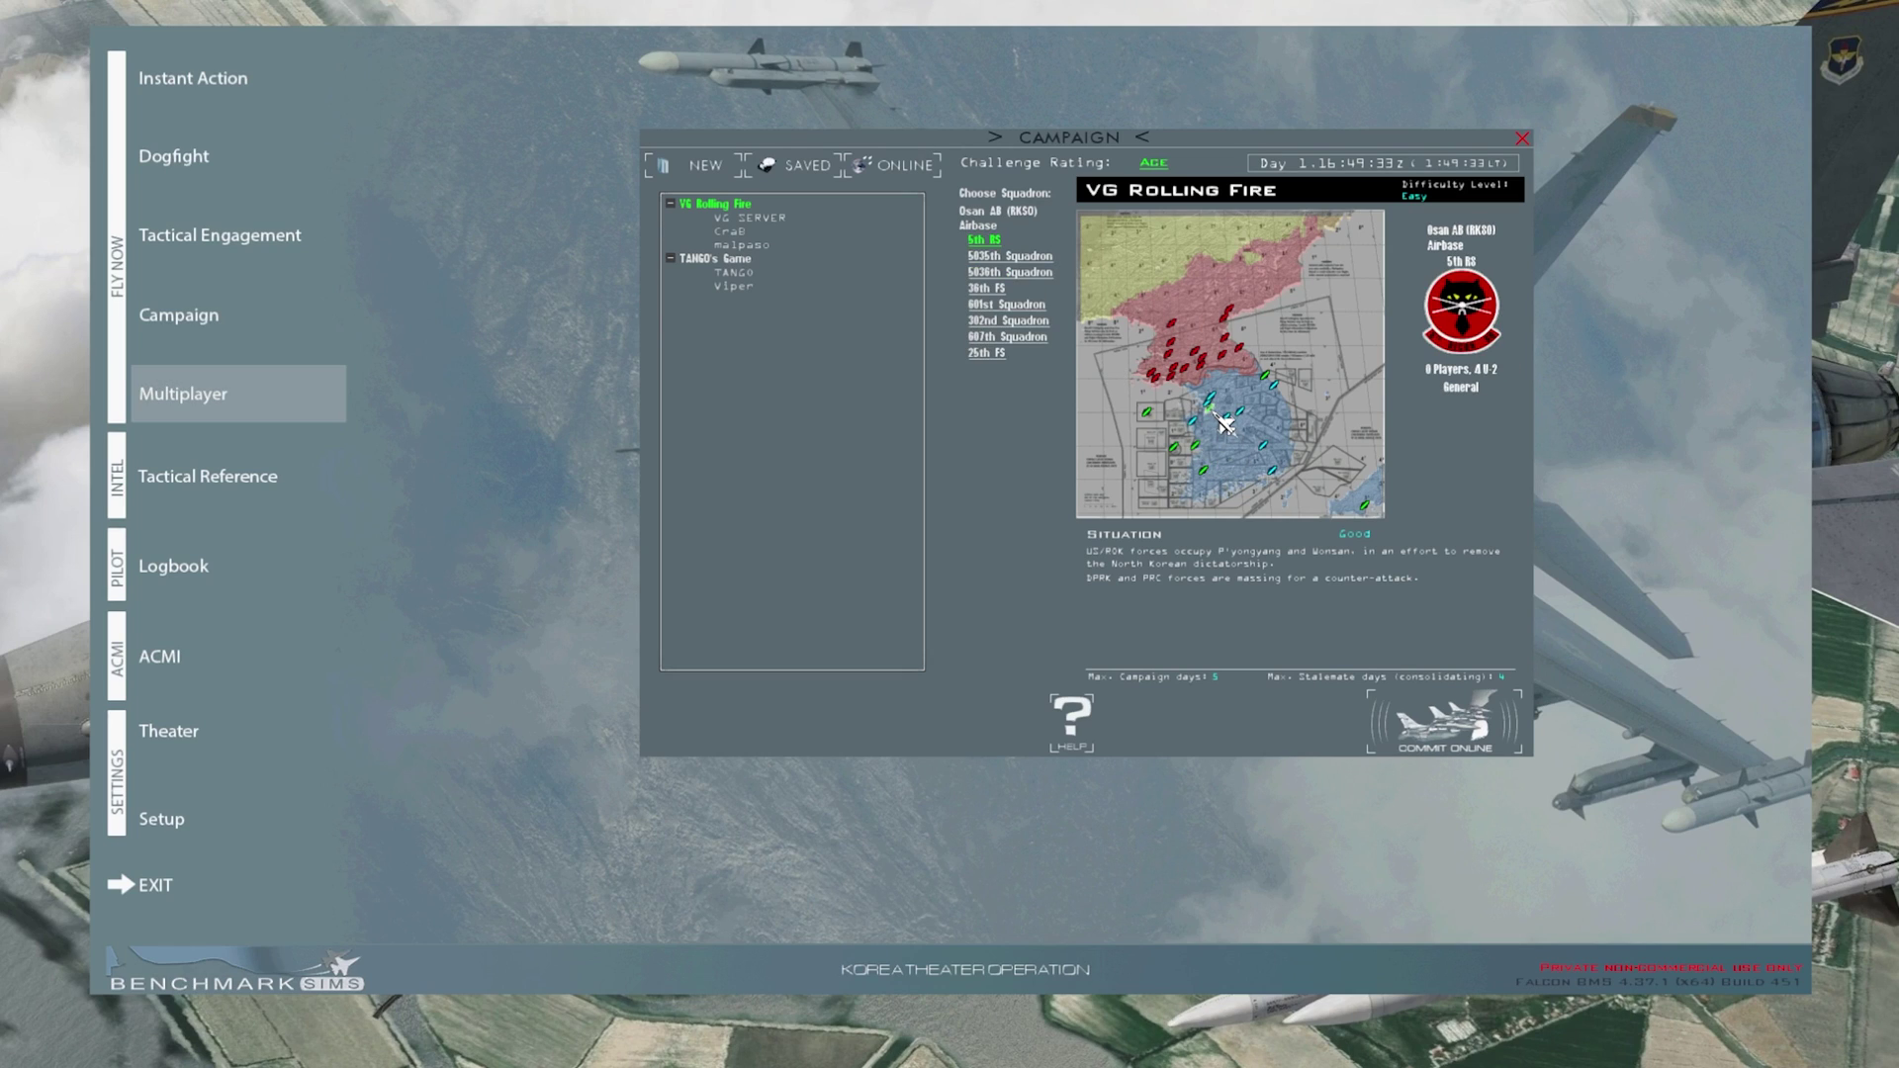
left_click(1007, 256)
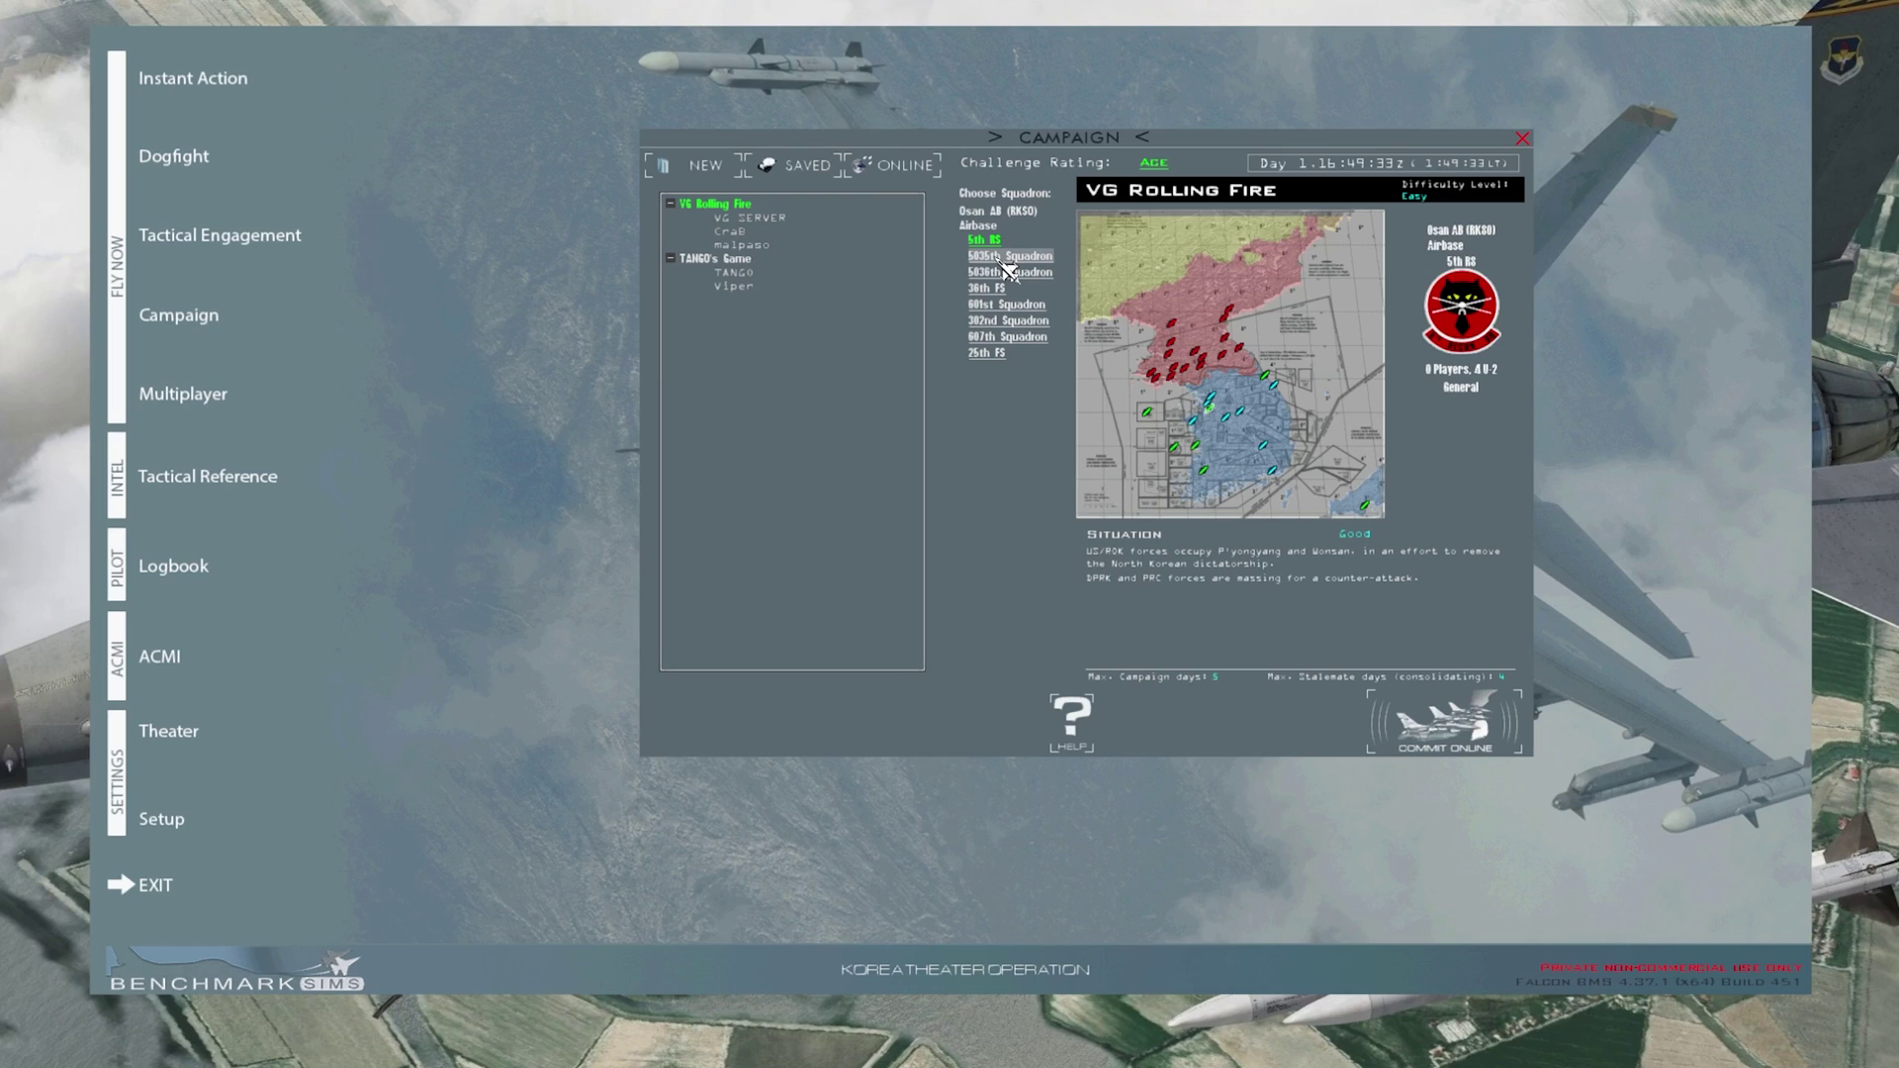
left_click(987, 288)
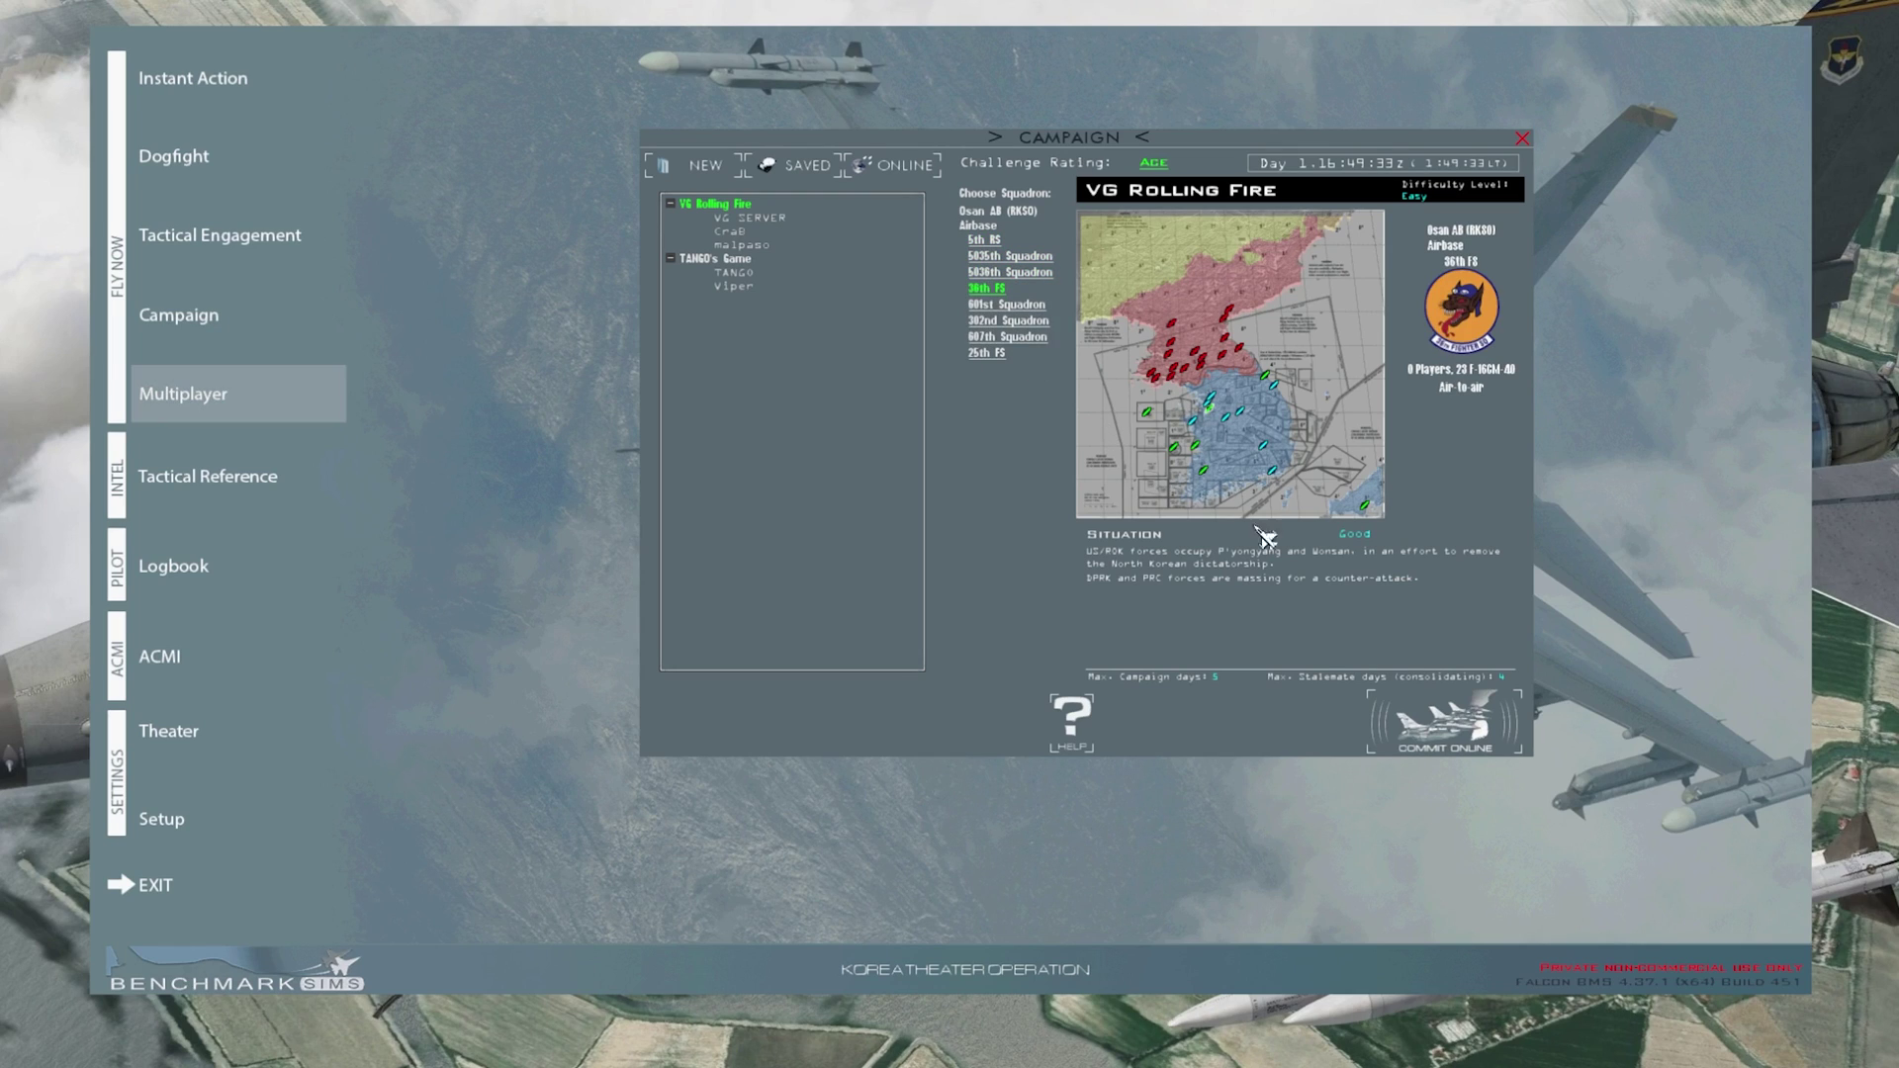
Step: Commit online to VG Rolling Fire and accept the rules of engagement
left_click(1471, 747)
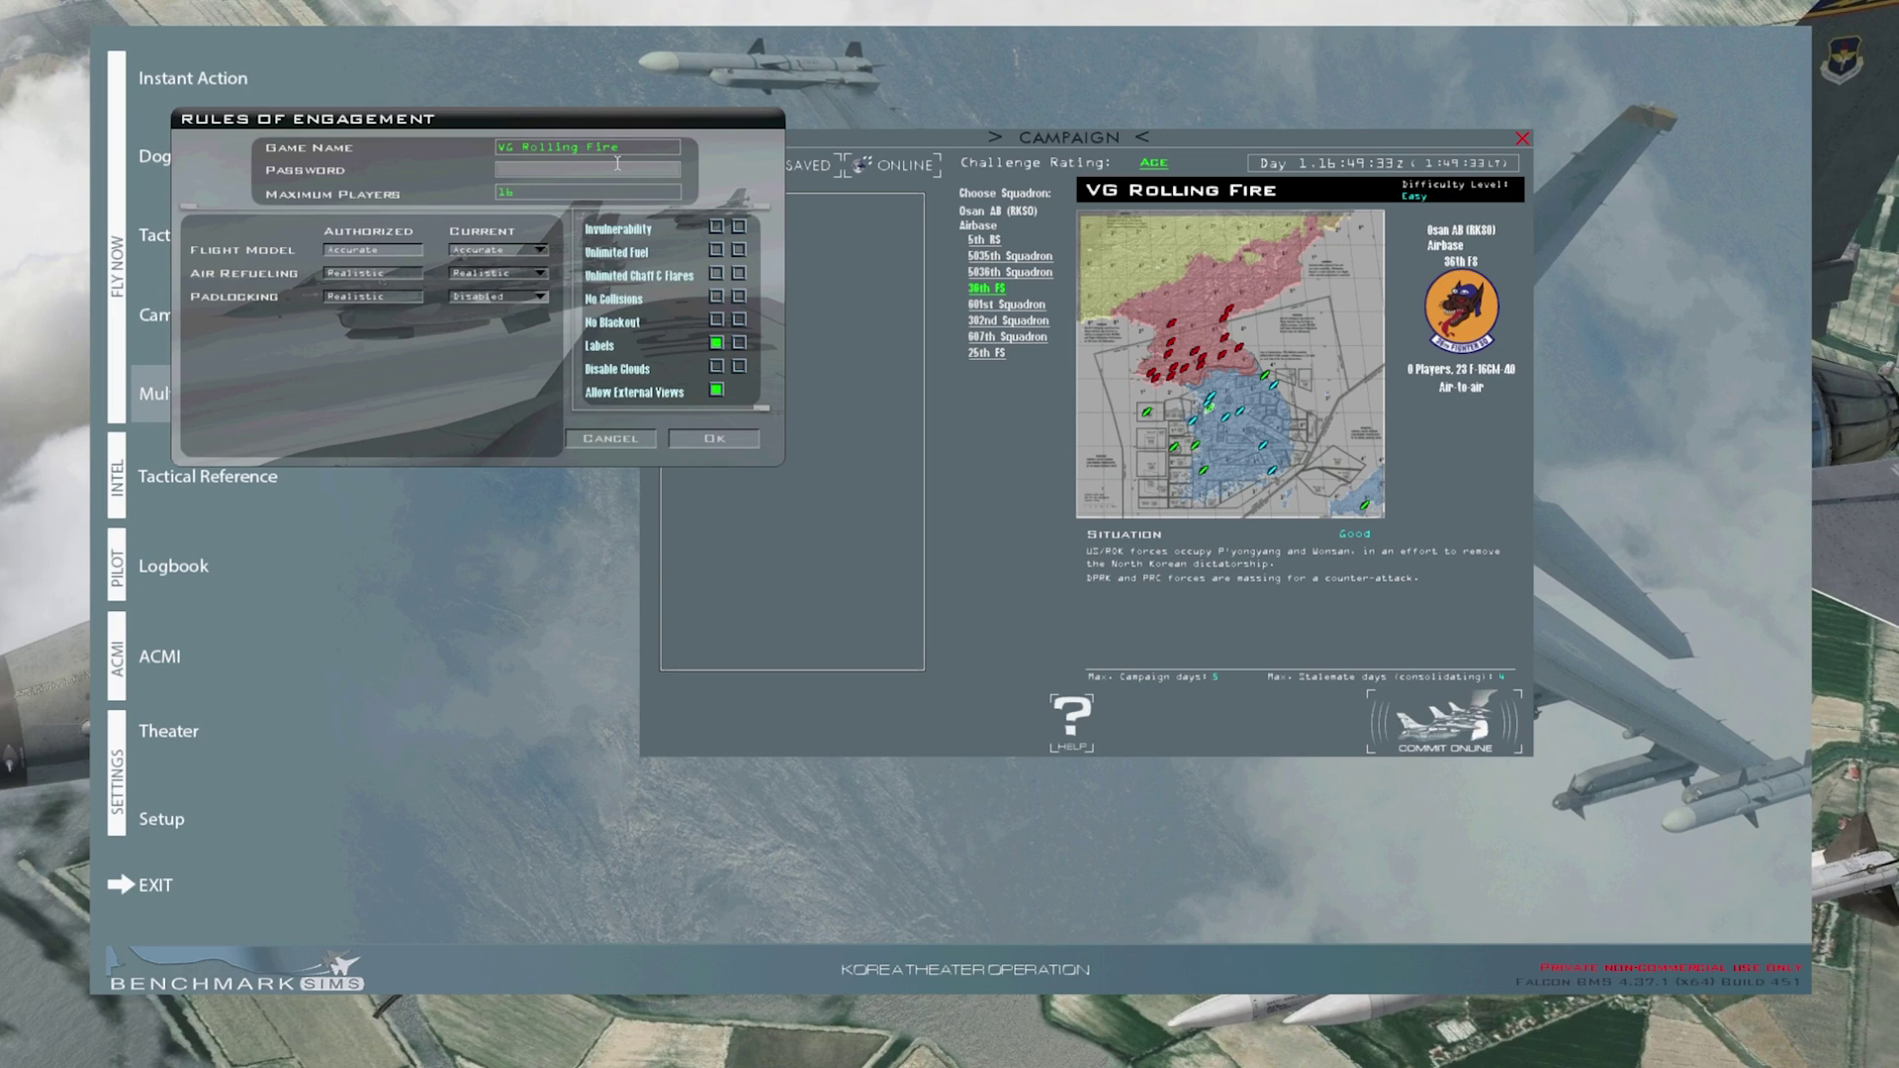
left_click(529, 166)
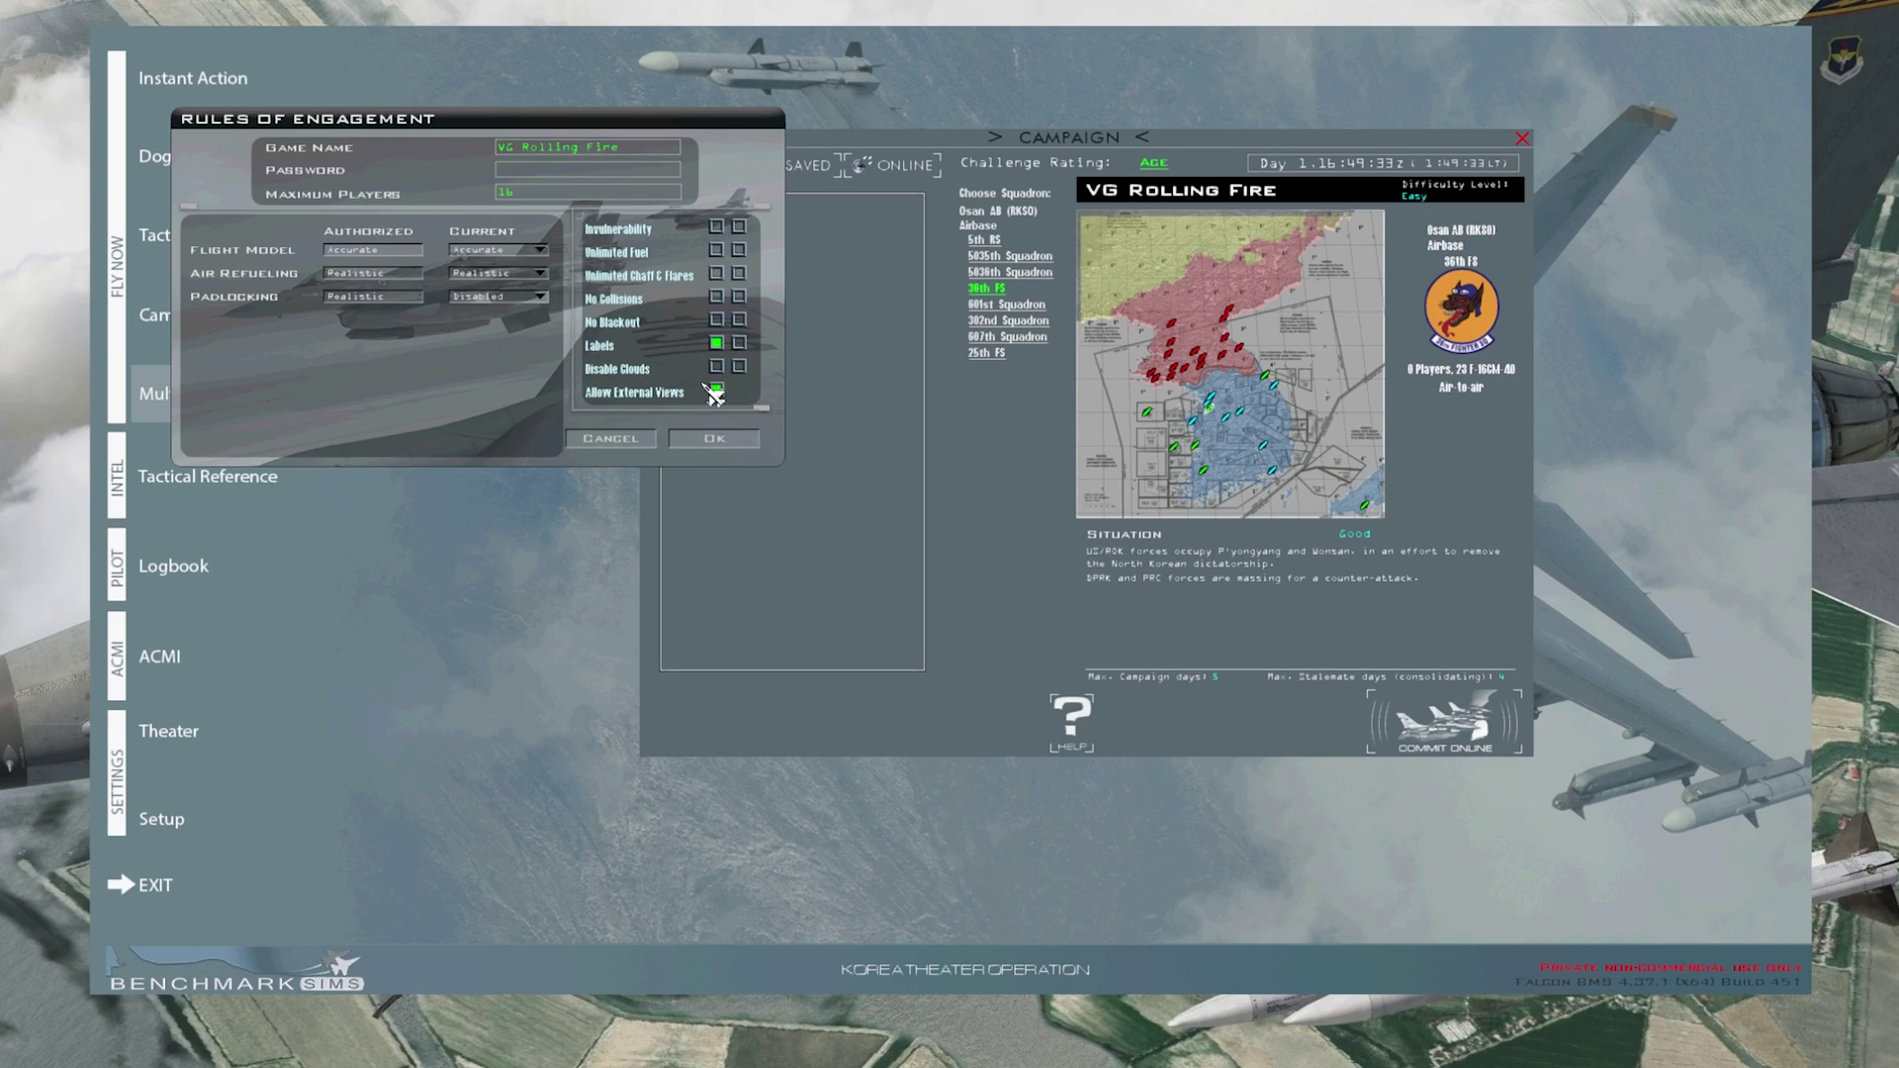
left_click(730, 442)
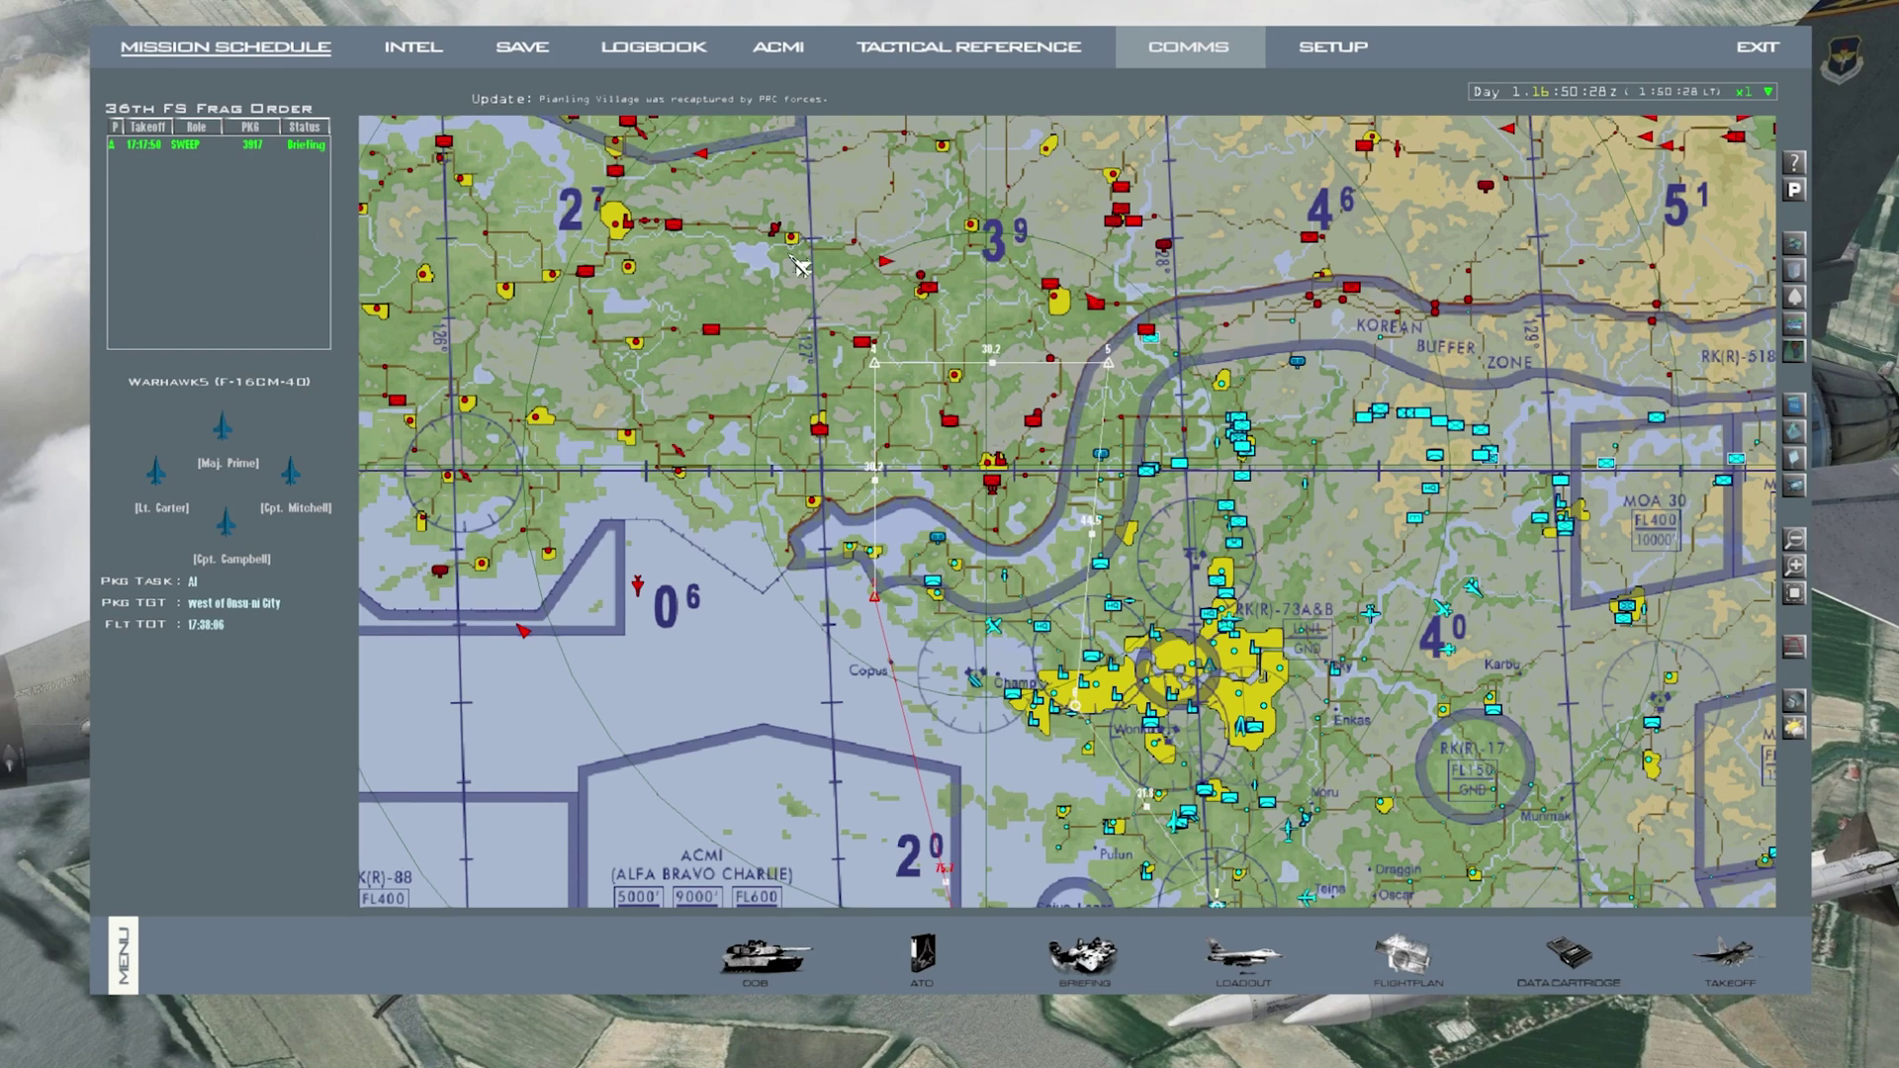
Step: From the chat, join another player's flight to get the 80th FS Falcon3 F-16CM-40 frag order
left_click(1192, 61)
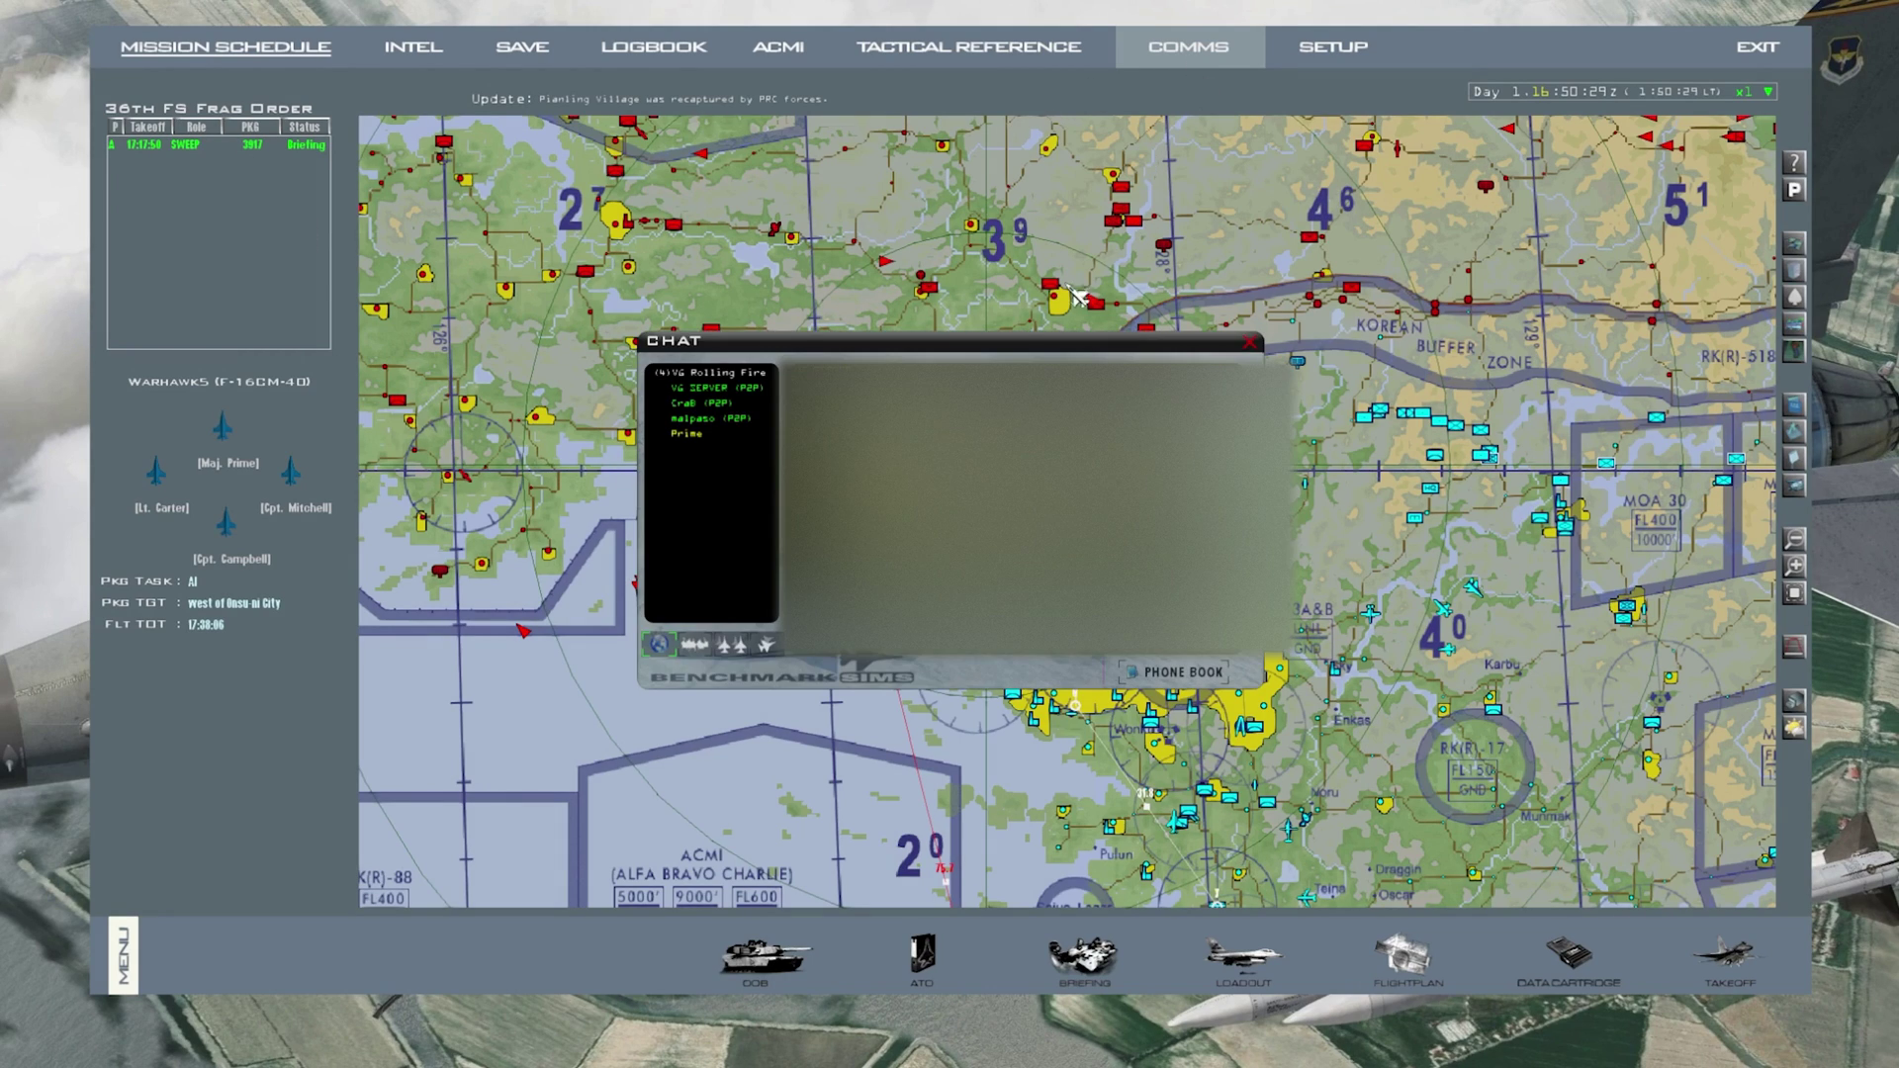
right_click(705, 421)
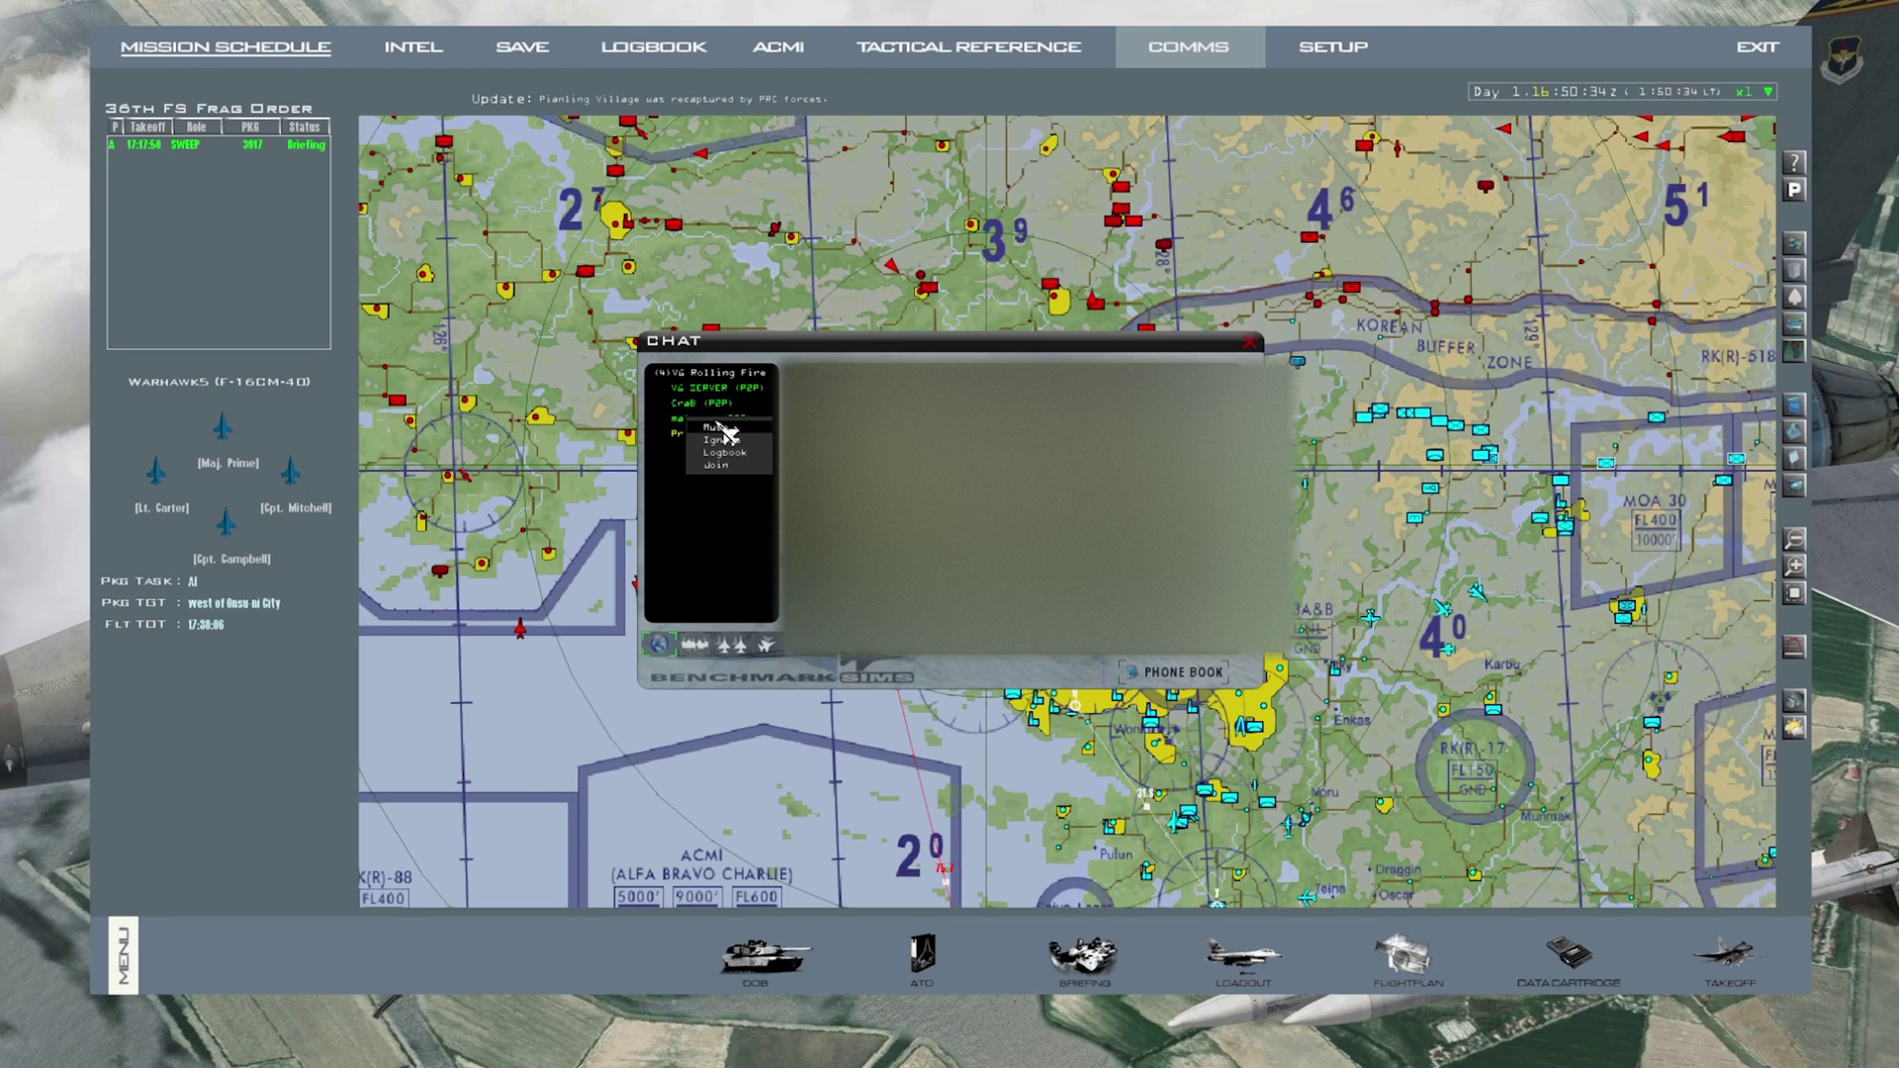
left_click(740, 467)
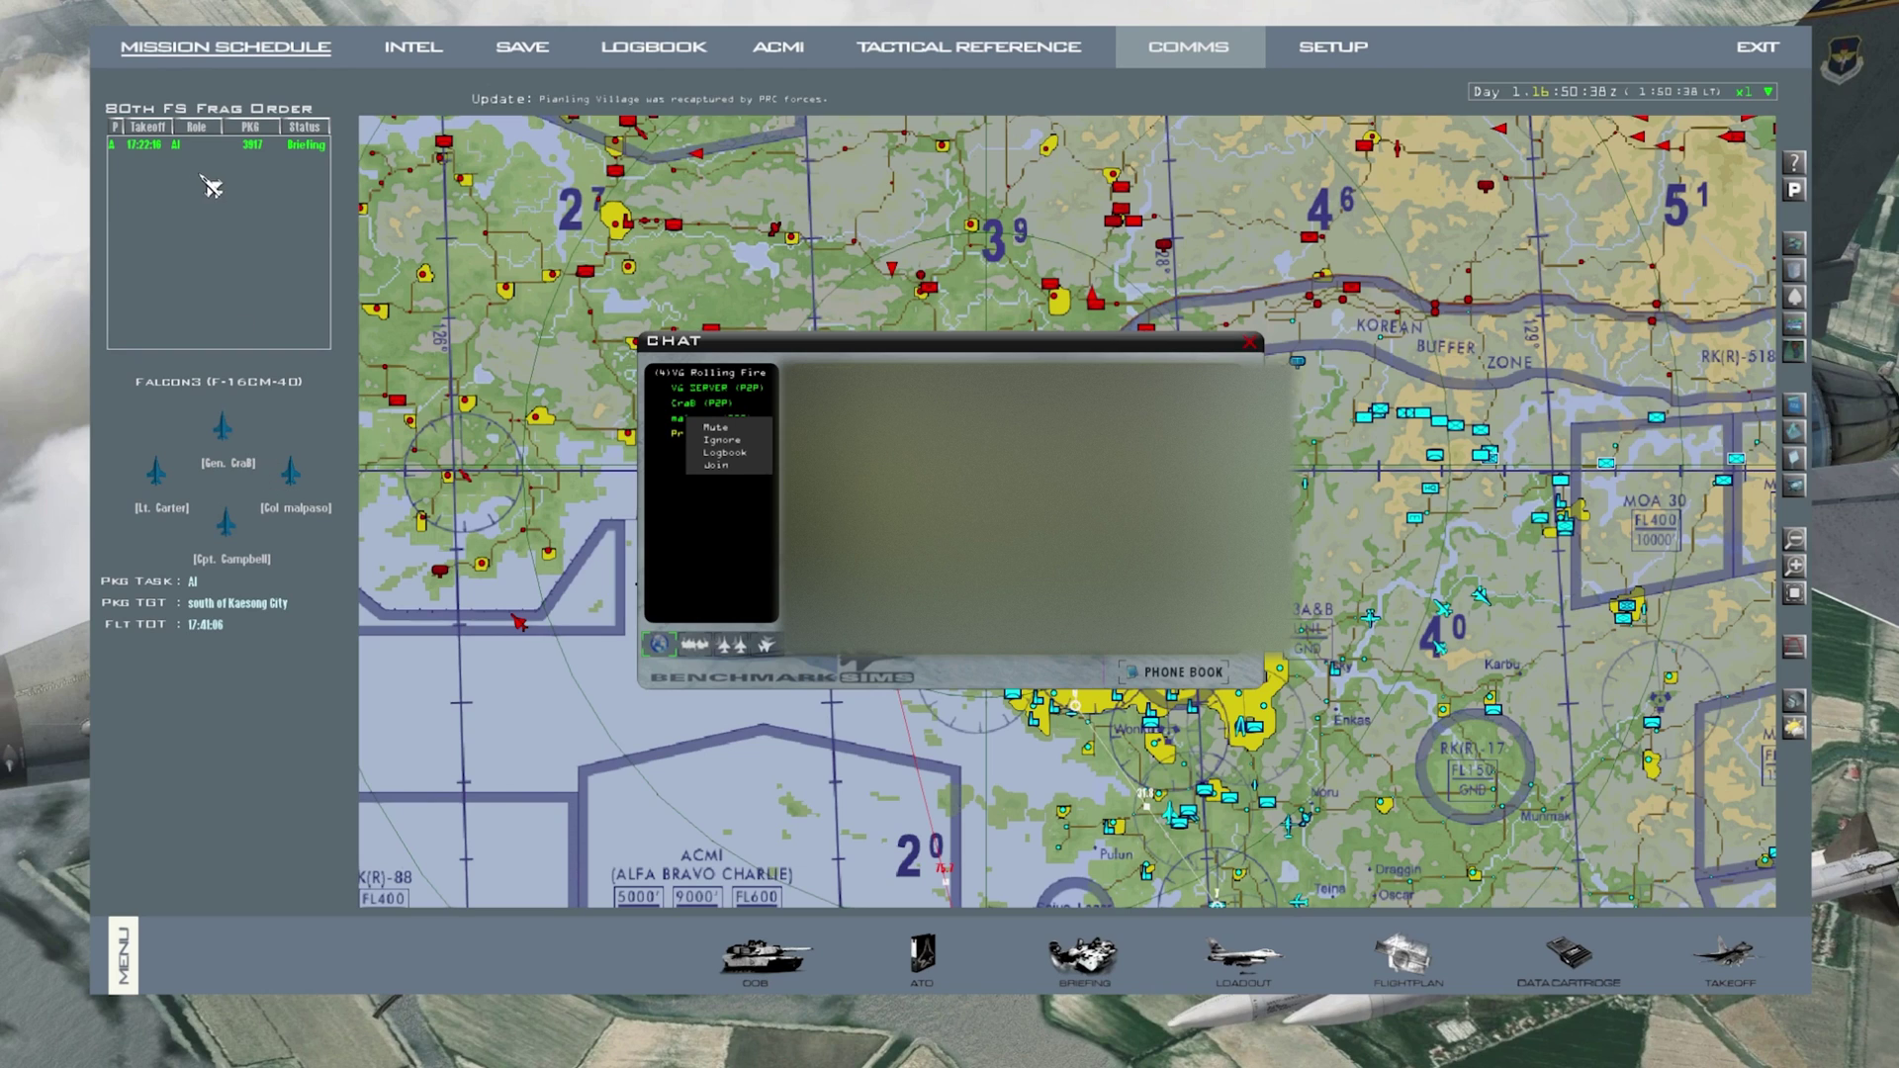
Step: Close the Chat window, leaving the 157th FS Cobra7 F-16C-52 frag order on screen
left_click(1253, 348)
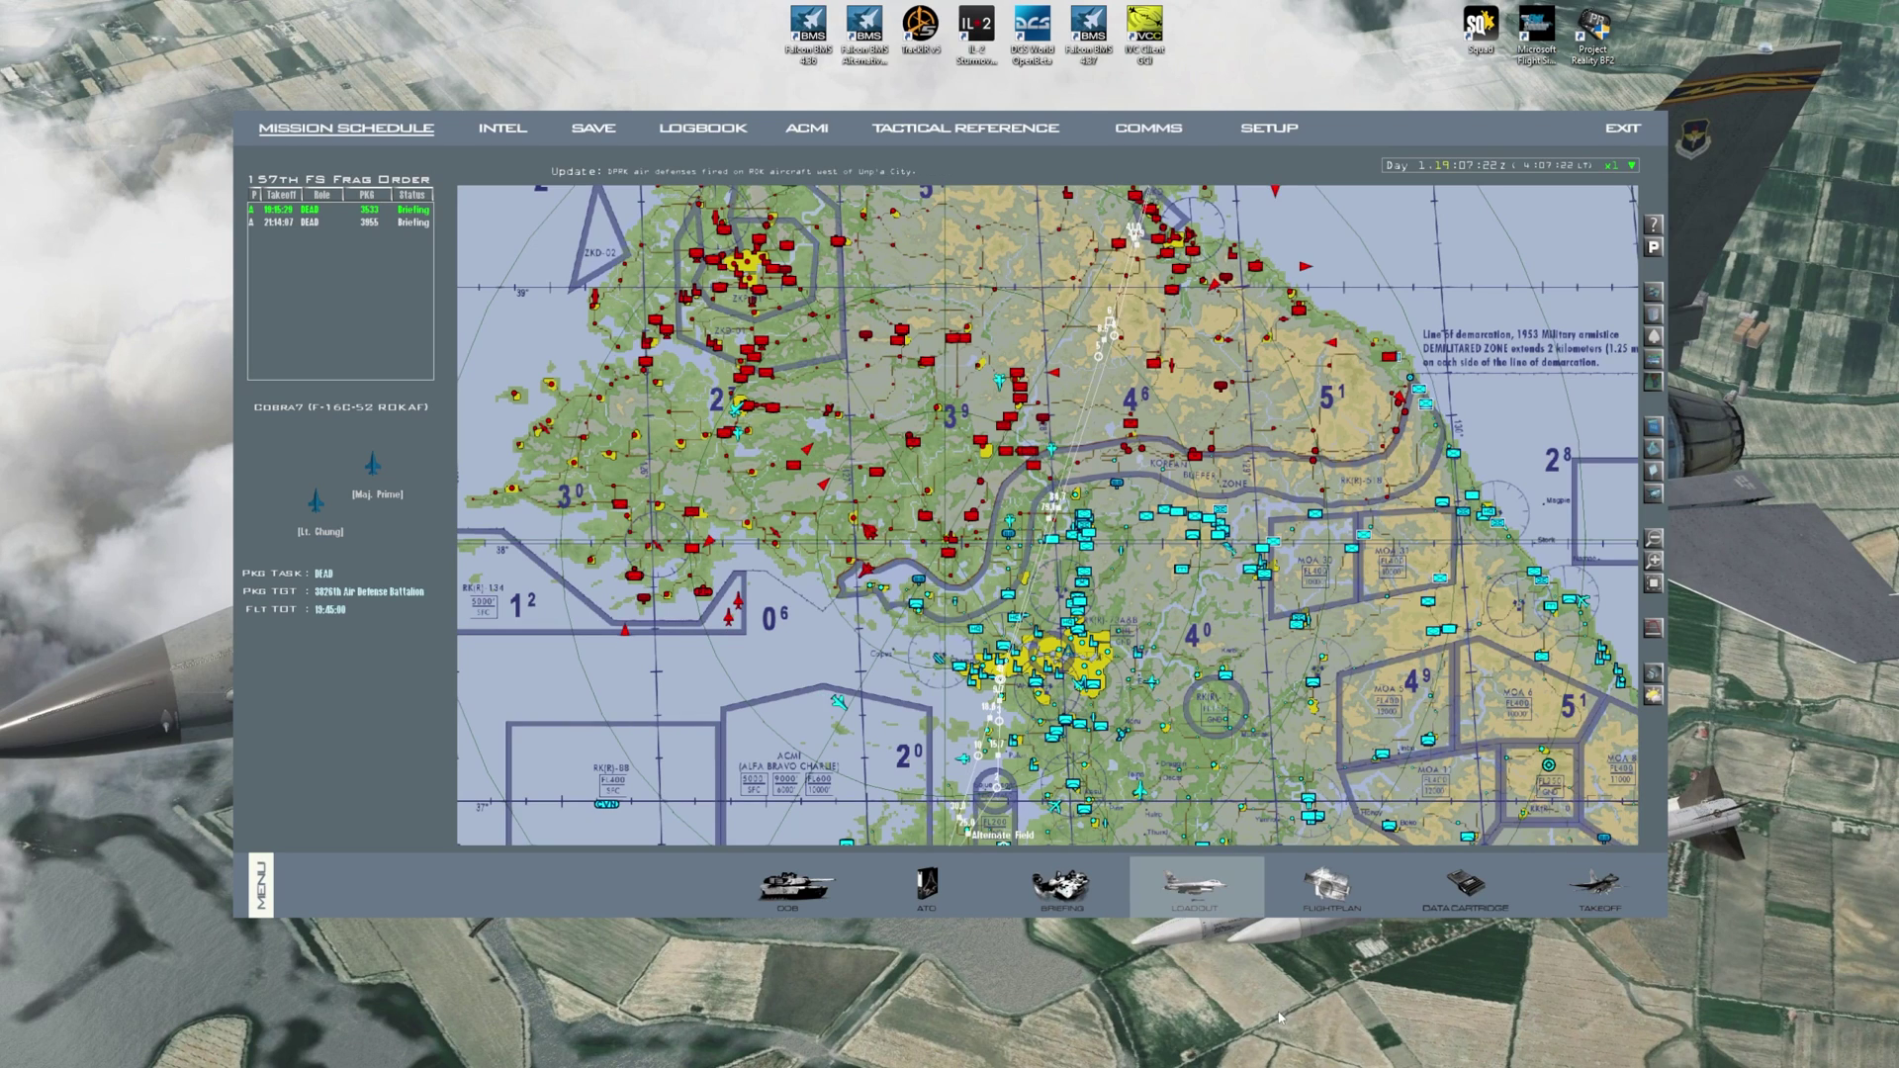
Step: Connect IVC Client to the voice server (UHF 339750, VHF 1234) with Force Local Control unticked
left_click(1215, 1060)
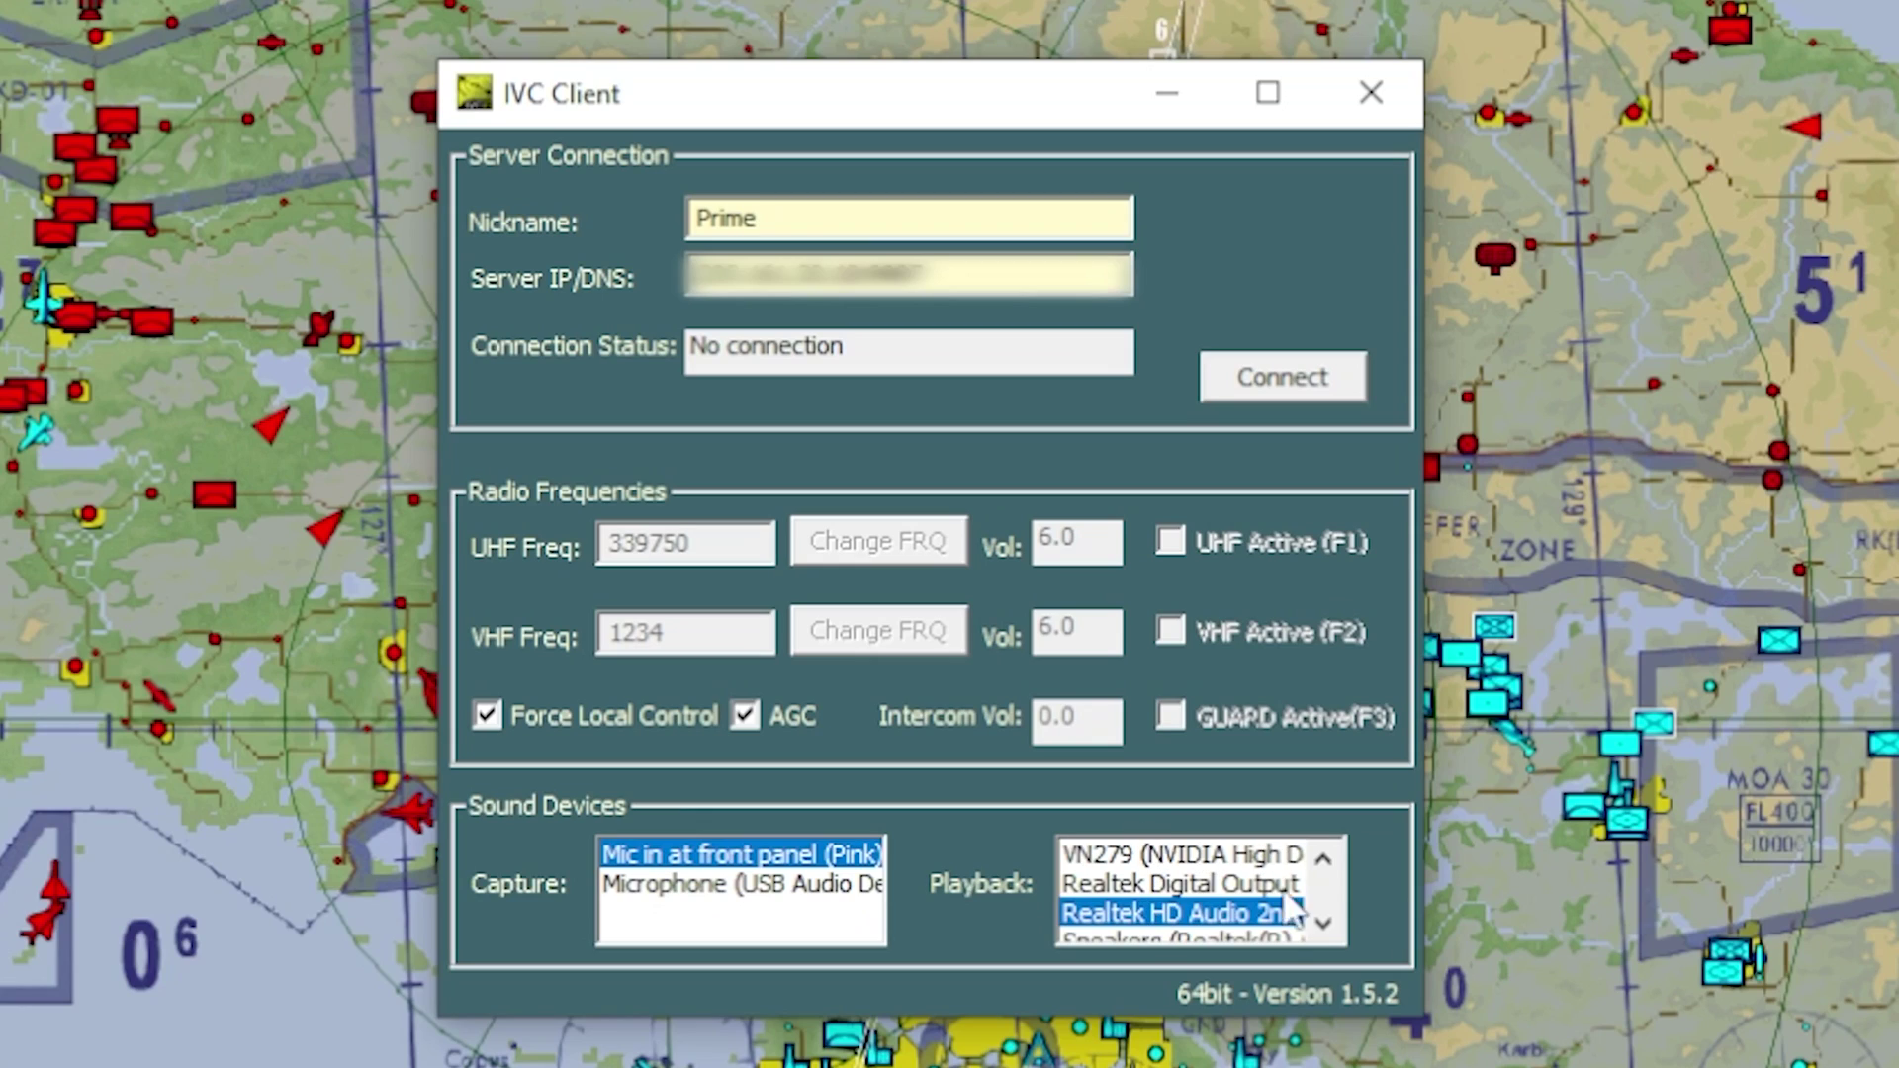
left_click(1296, 381)
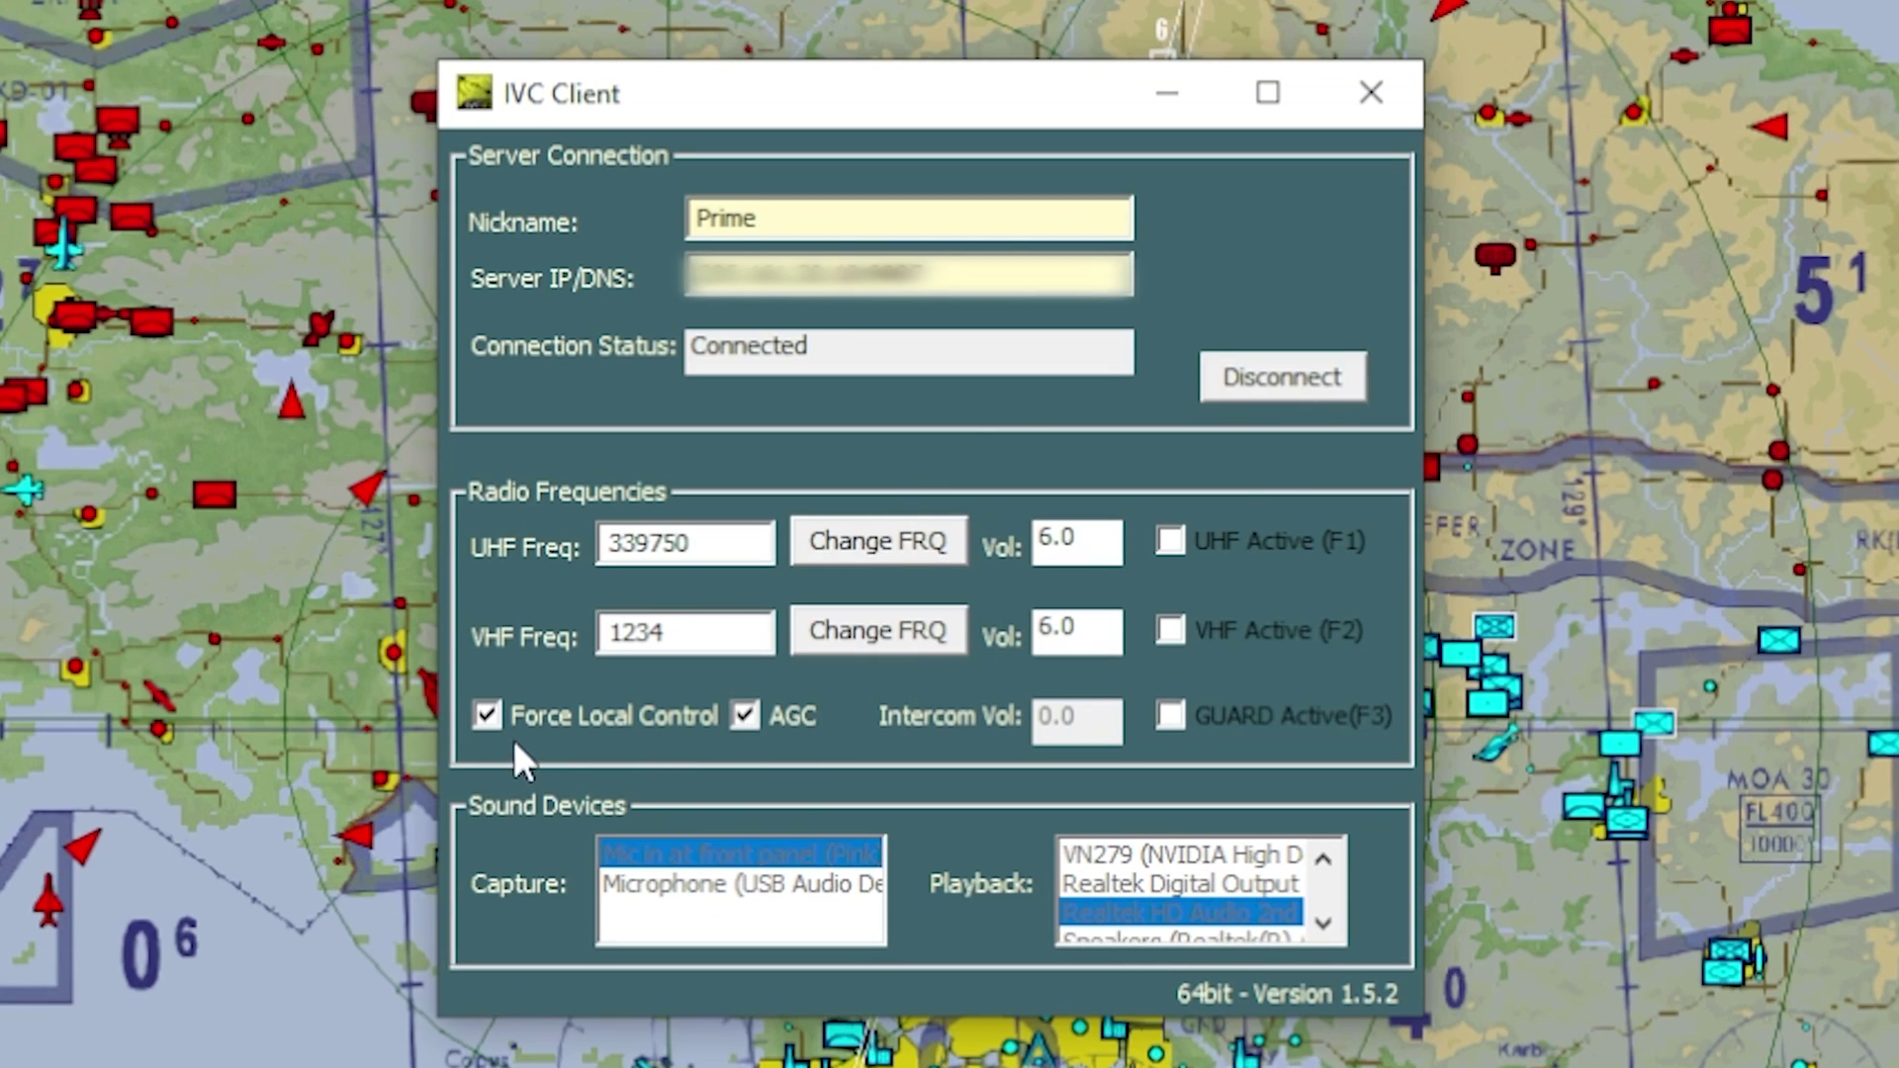
left_click(488, 714)
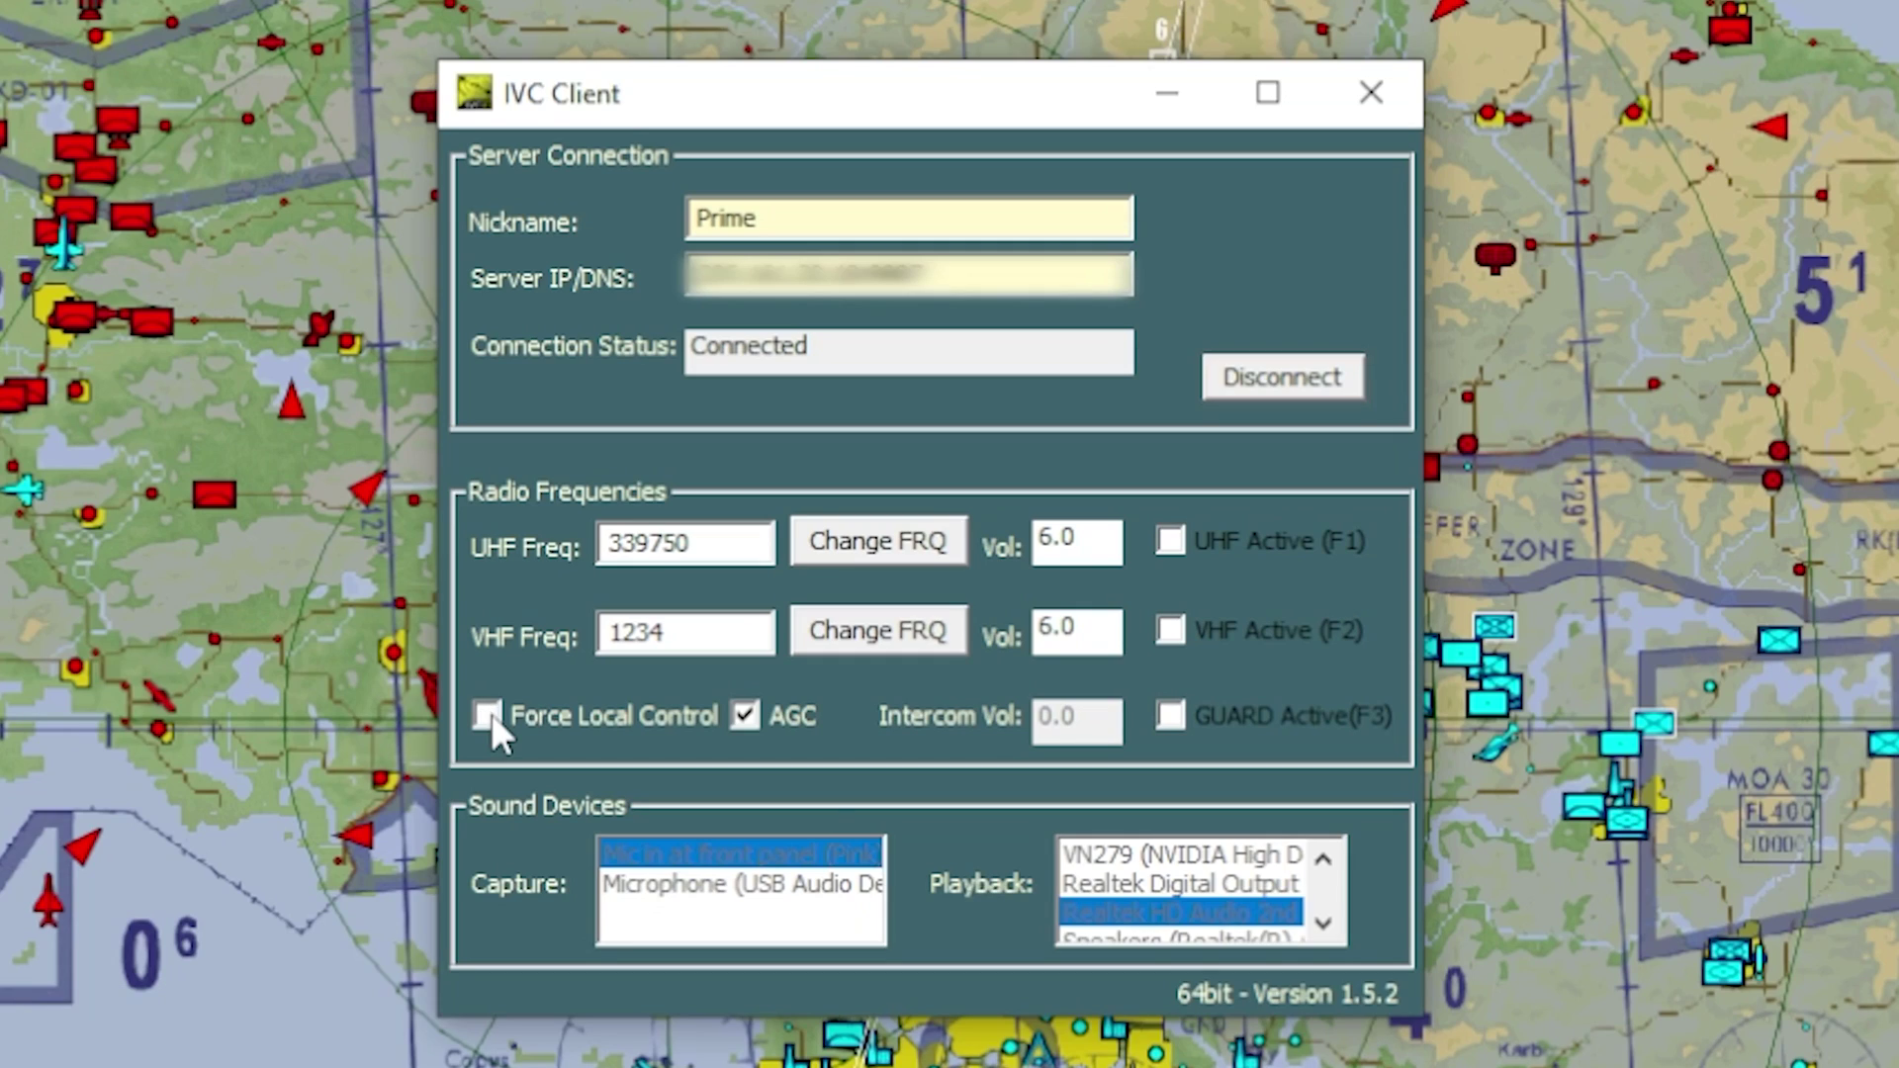